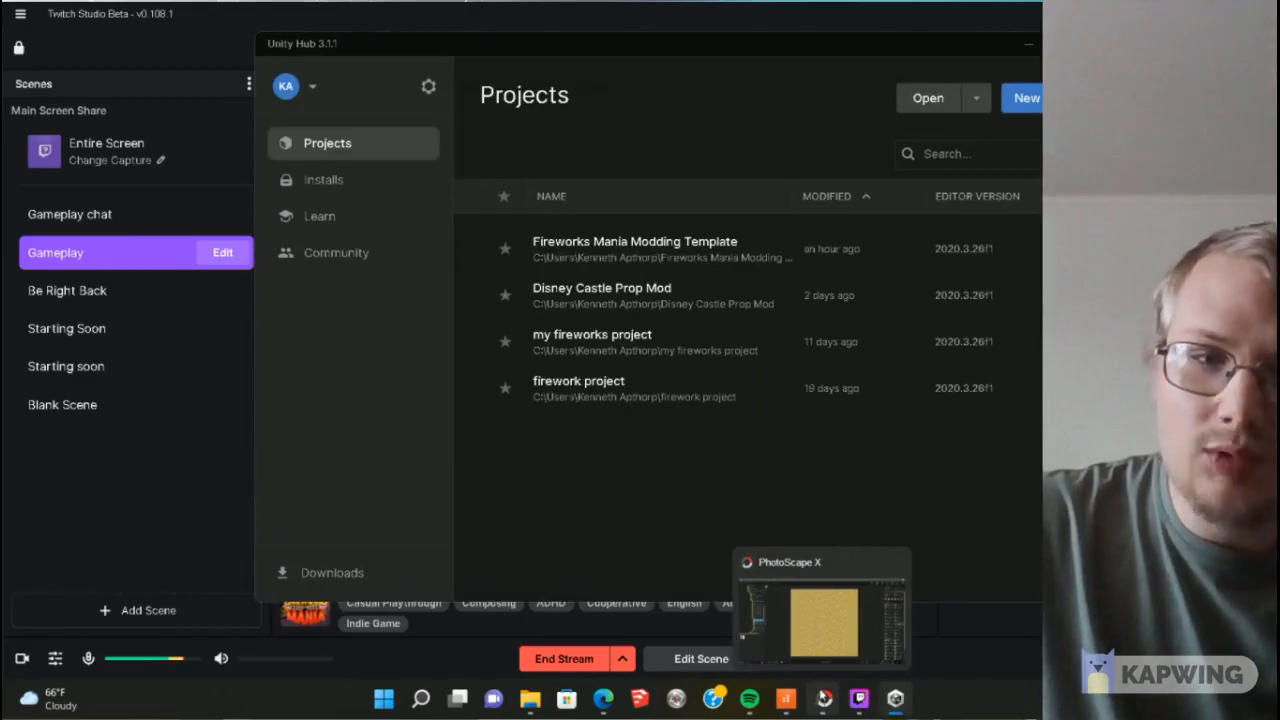
# Step: Switch to PhotoScape X and close the open zigzag-pattern image without saving it
pyautogui.click(814, 601)
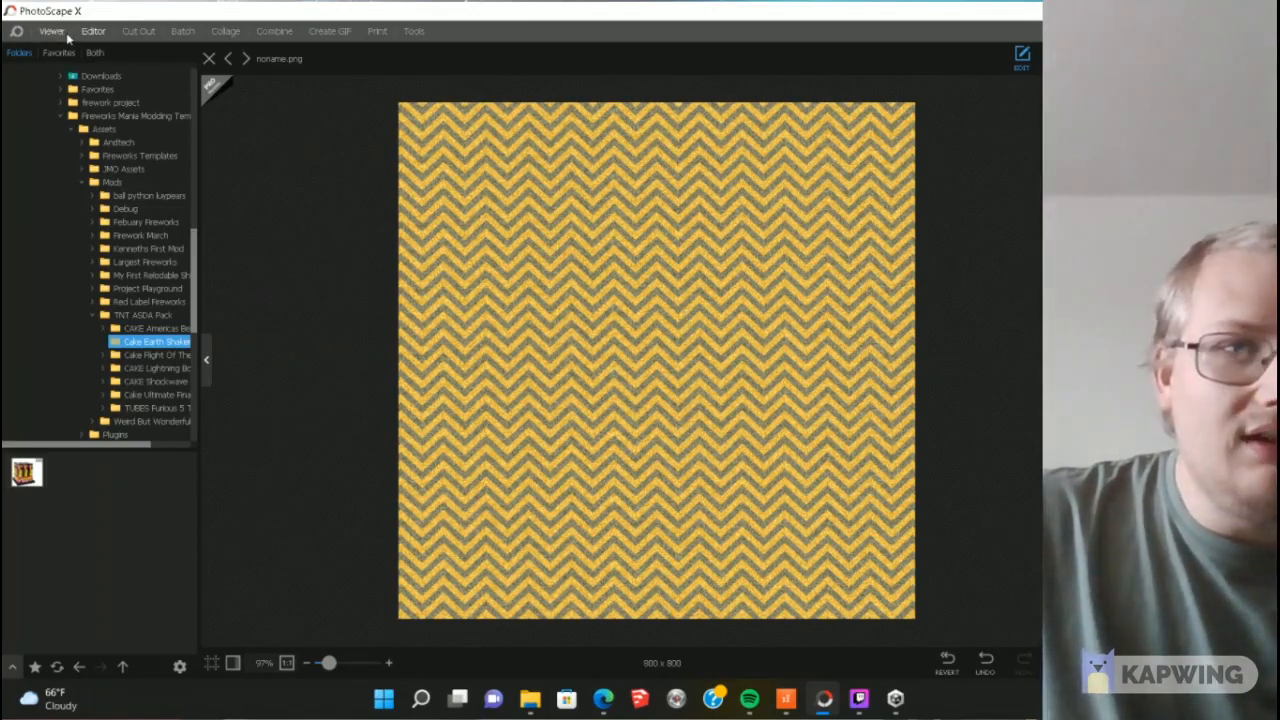
pyautogui.click(209, 59)
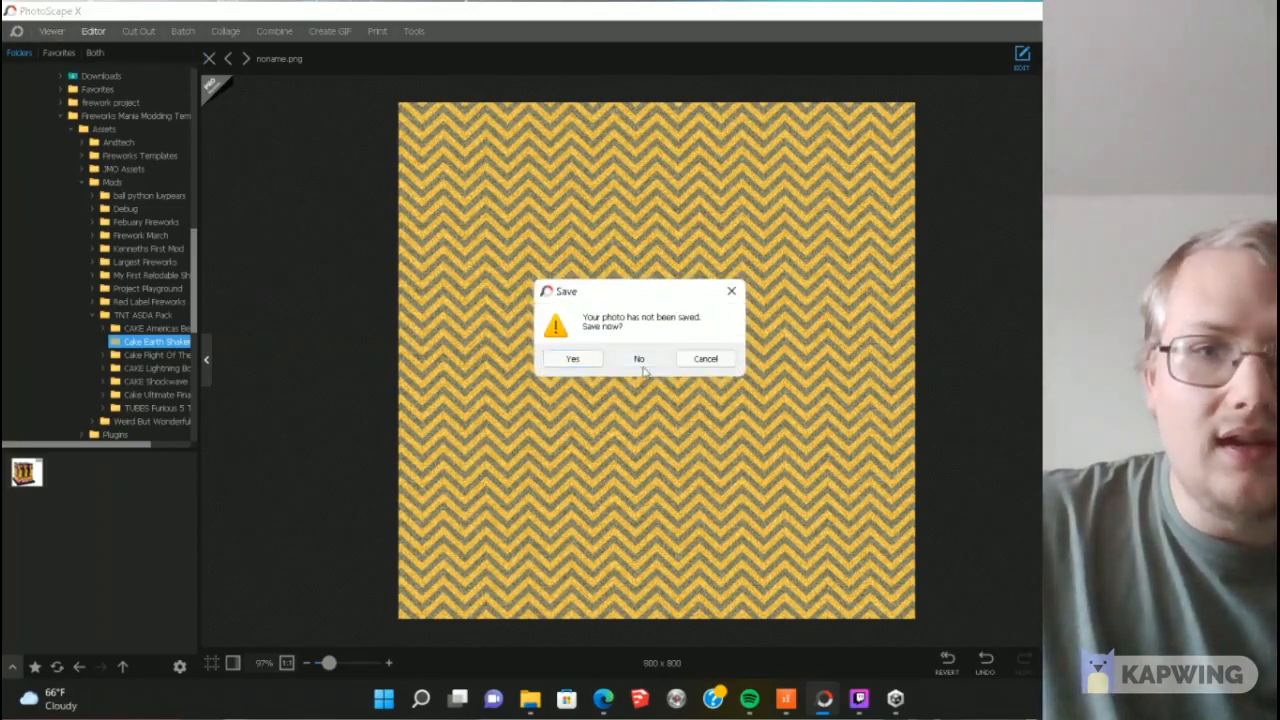
pyautogui.click(640, 362)
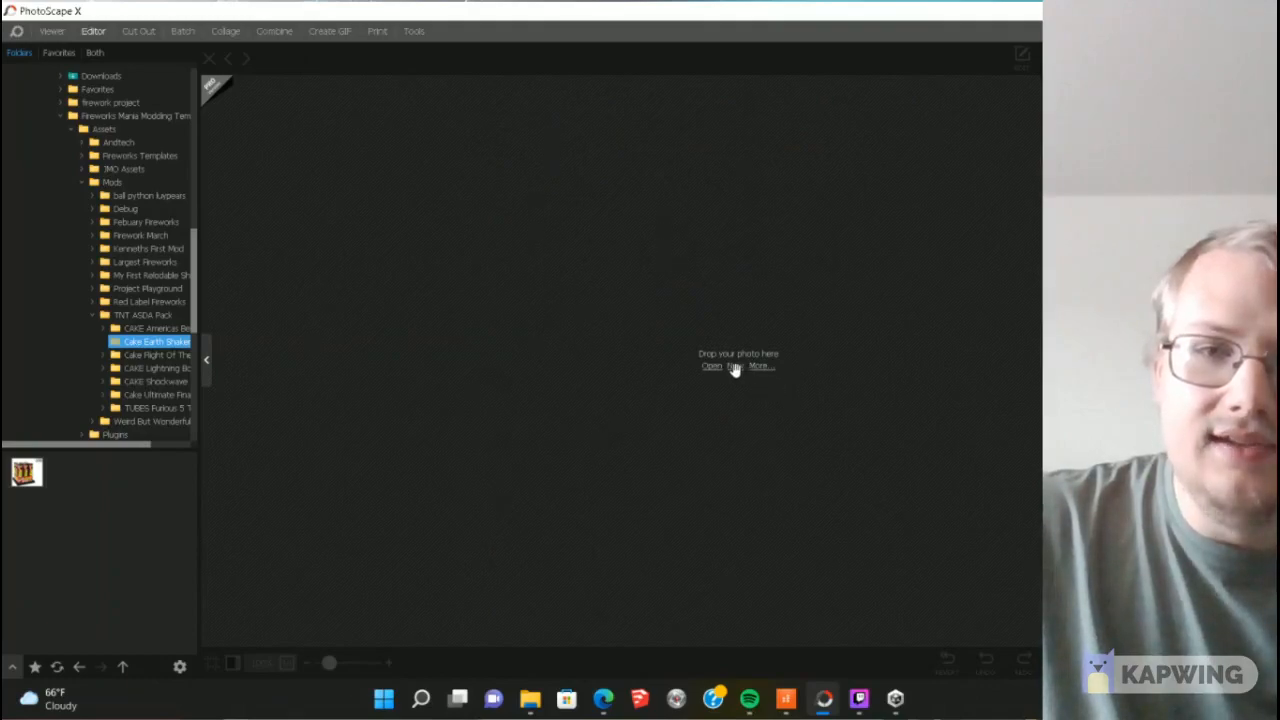
# Step: Create a new 800 × 800 px image with the yellow-and-grey zigzag pattern as background and save it to the Pictures folder
pyautogui.click(735, 366)
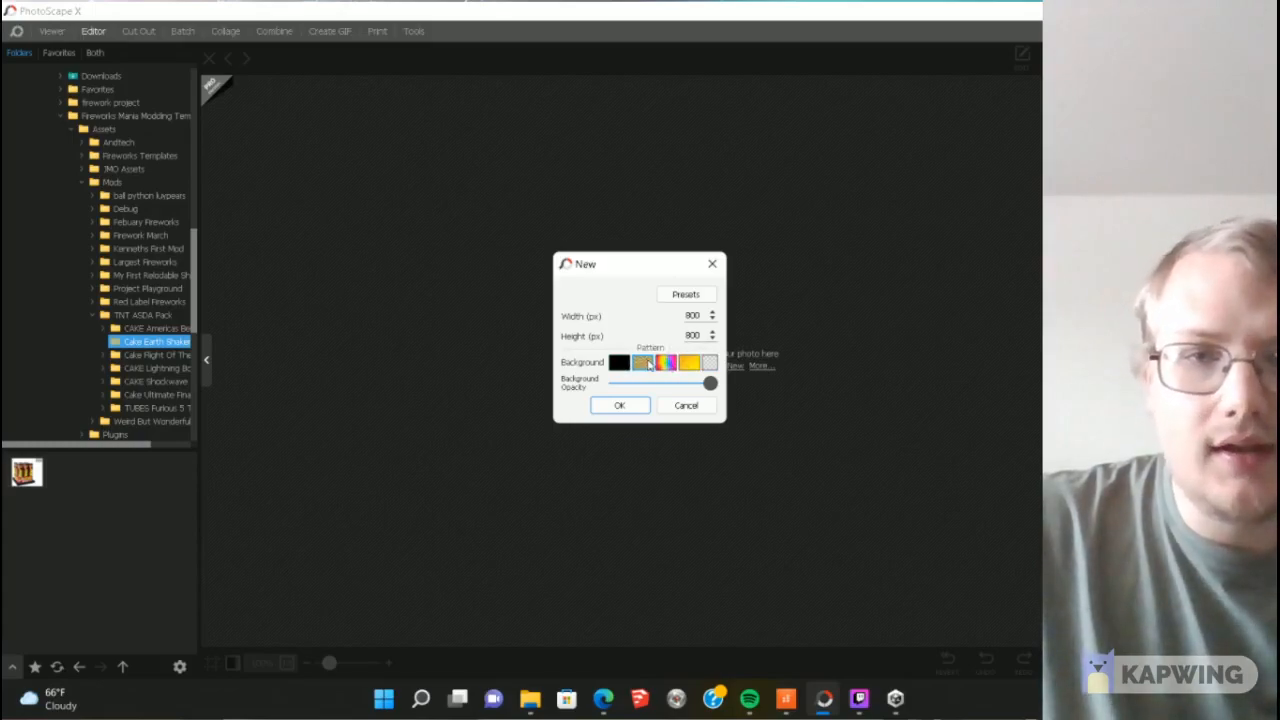
pyautogui.click(643, 362)
pyautogui.scroll(-1, 721, 206)
pyautogui.click(711, 200)
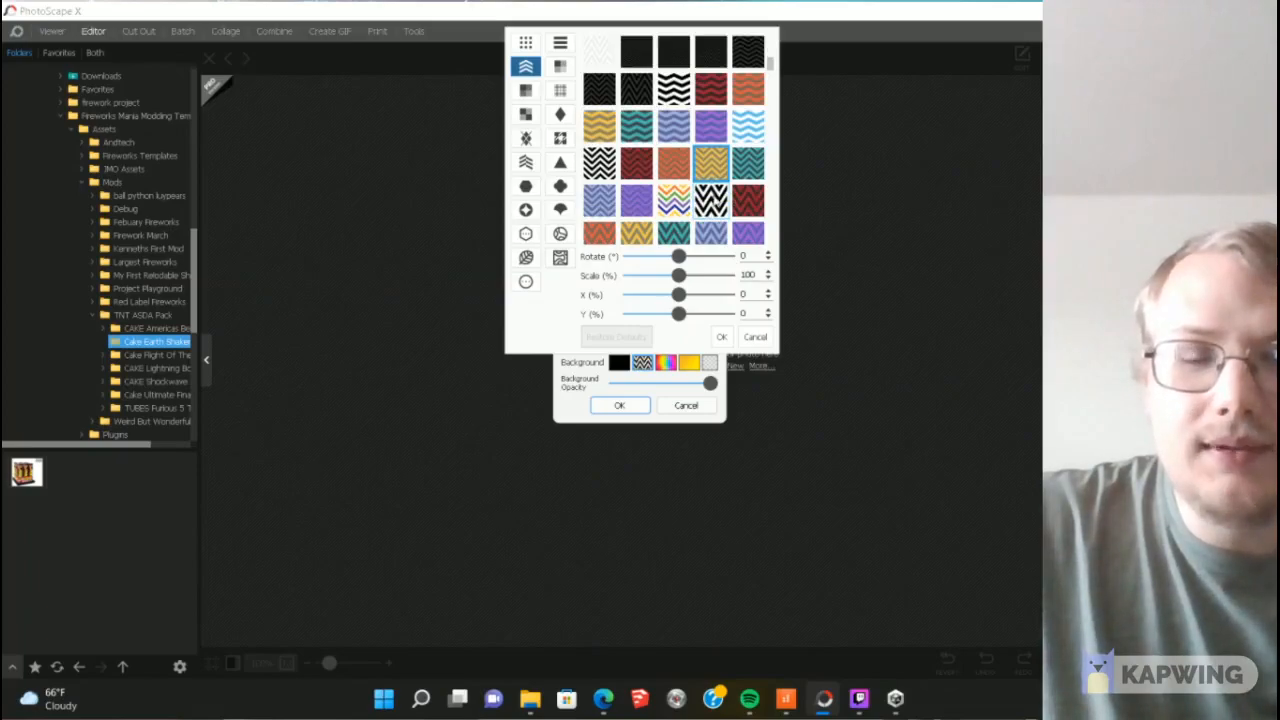
pyautogui.click(707, 168)
pyautogui.click(746, 168)
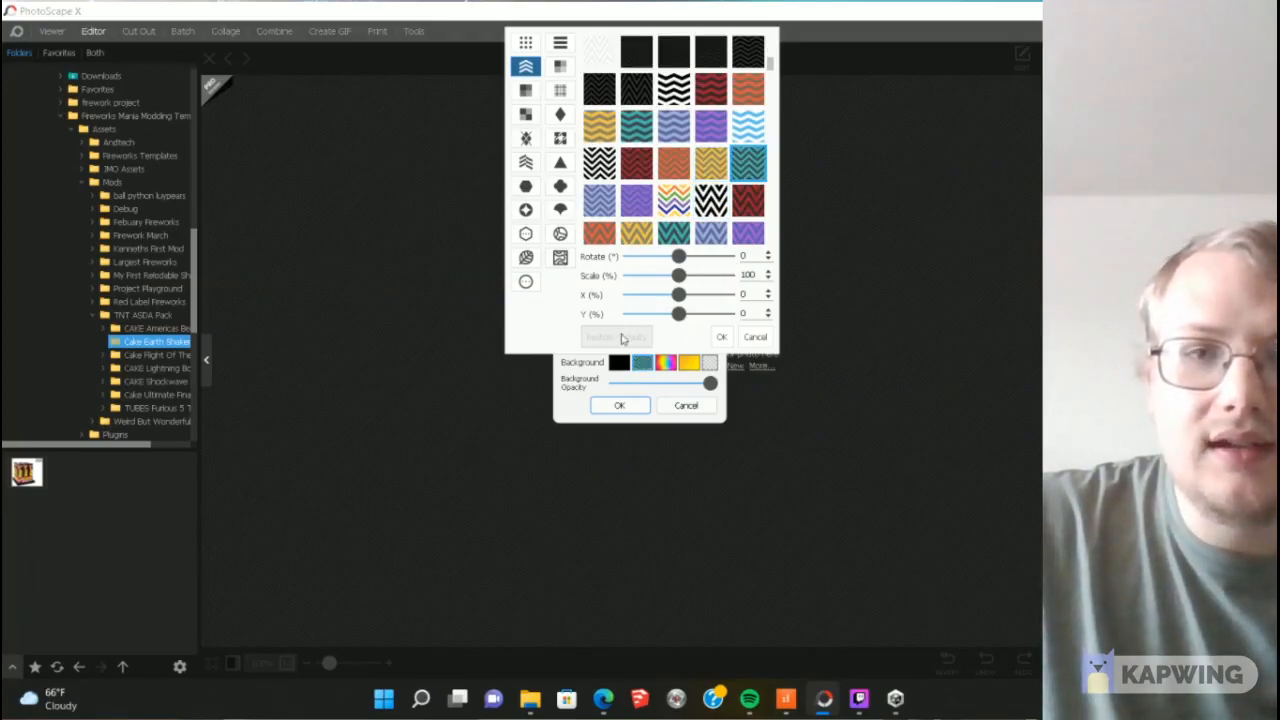
pyautogui.click(710, 163)
pyautogui.click(720, 340)
pyautogui.click(619, 405)
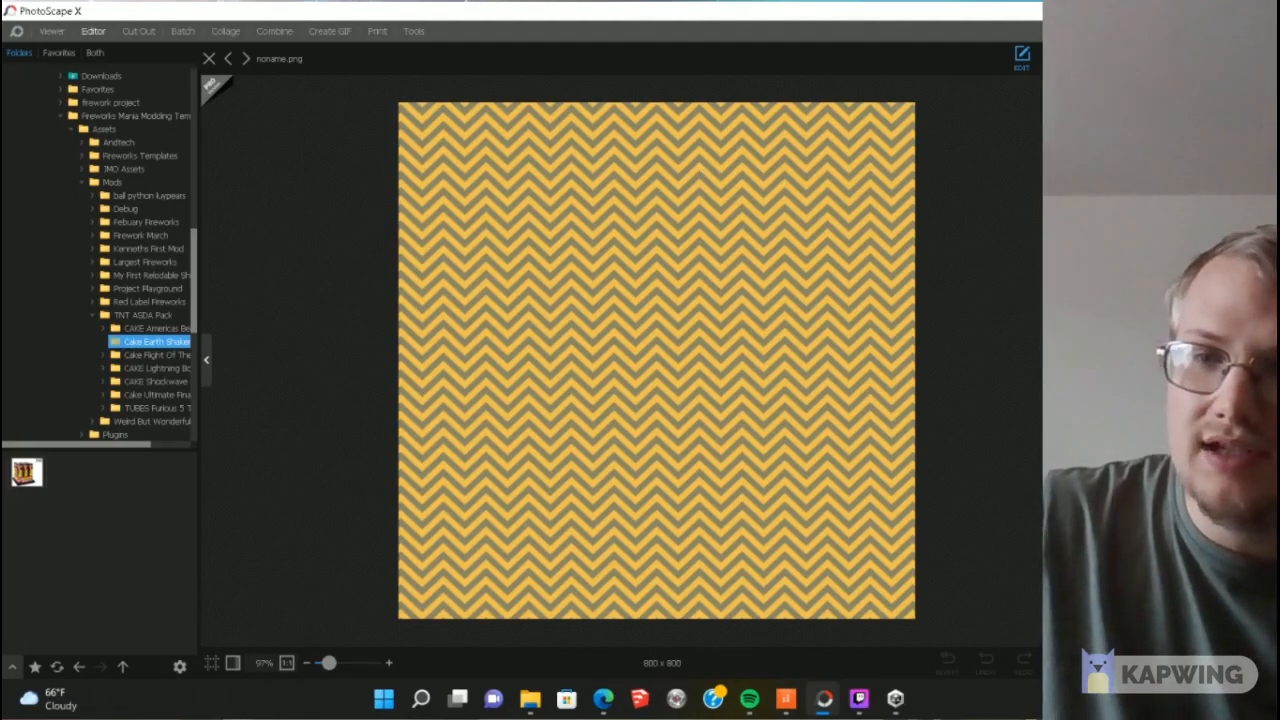
pyautogui.hotkey('ctrl', 's')
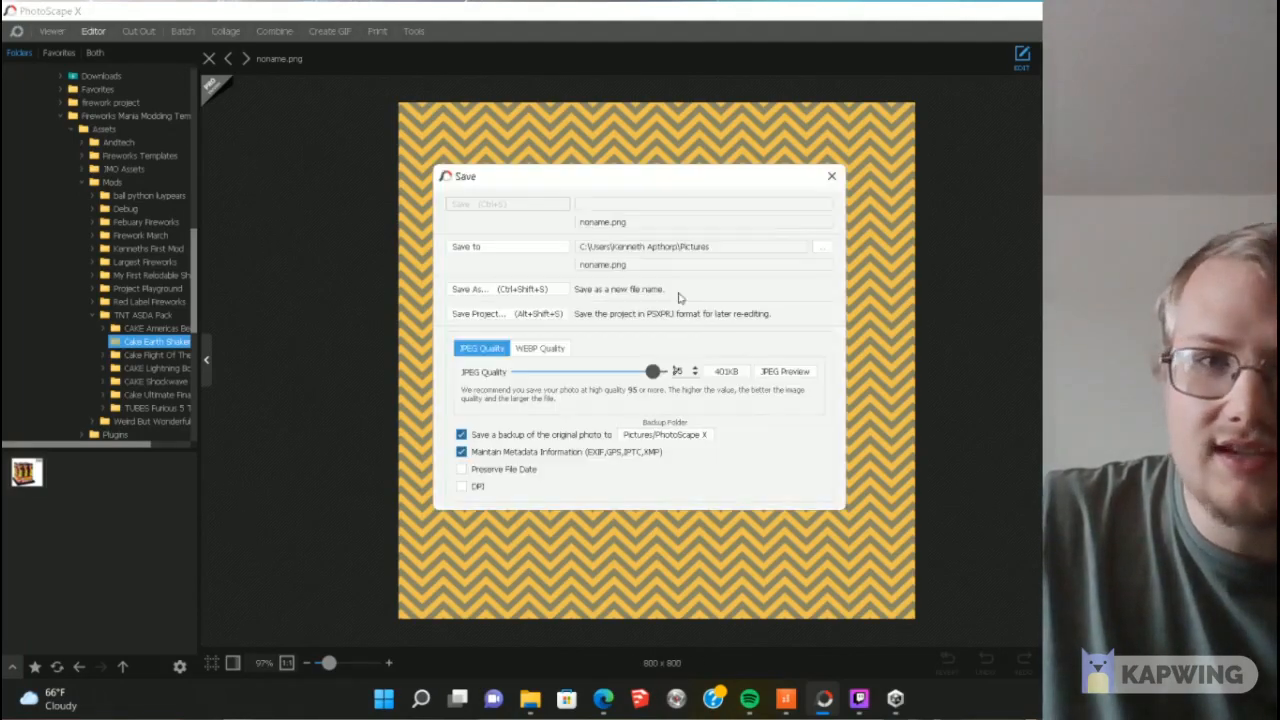
pyautogui.click(508, 248)
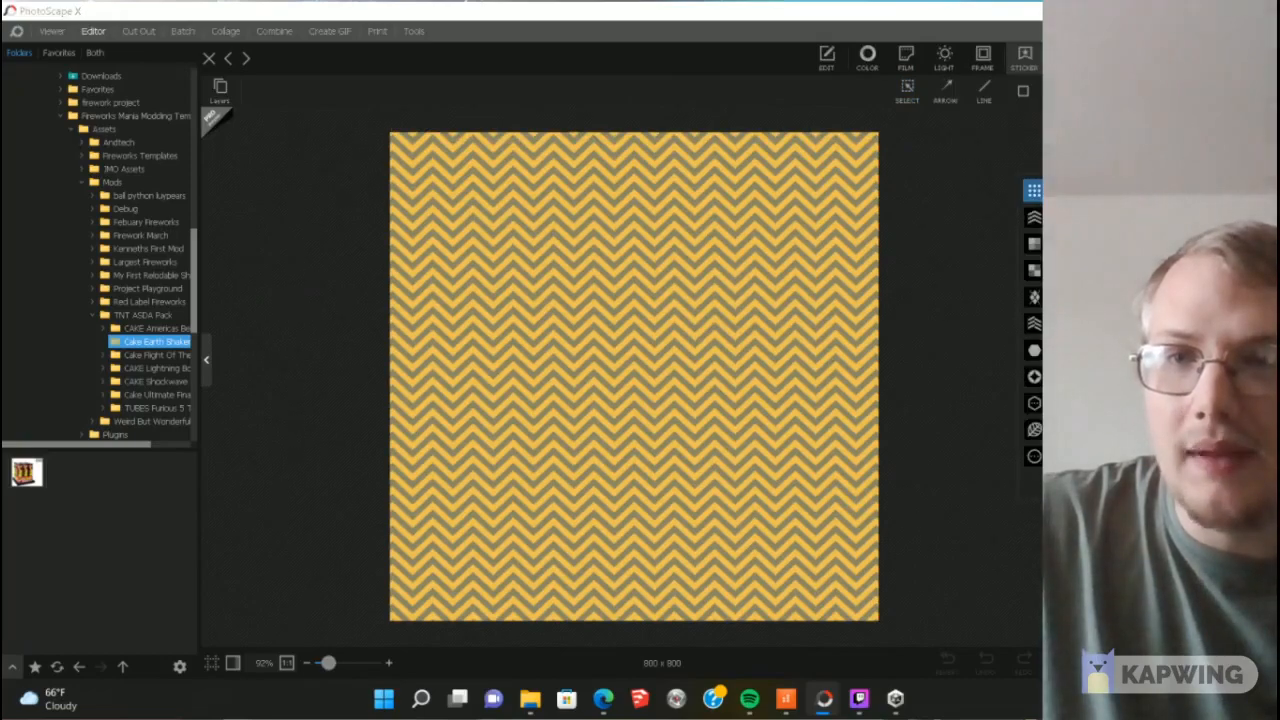
# Step: Draw a turquoise polka-dot ellipse on the zigzag background, shrink it and place it centred near the image's upper edge
pyautogui.moveTo(529, 229); pyautogui.dragTo(793, 501)
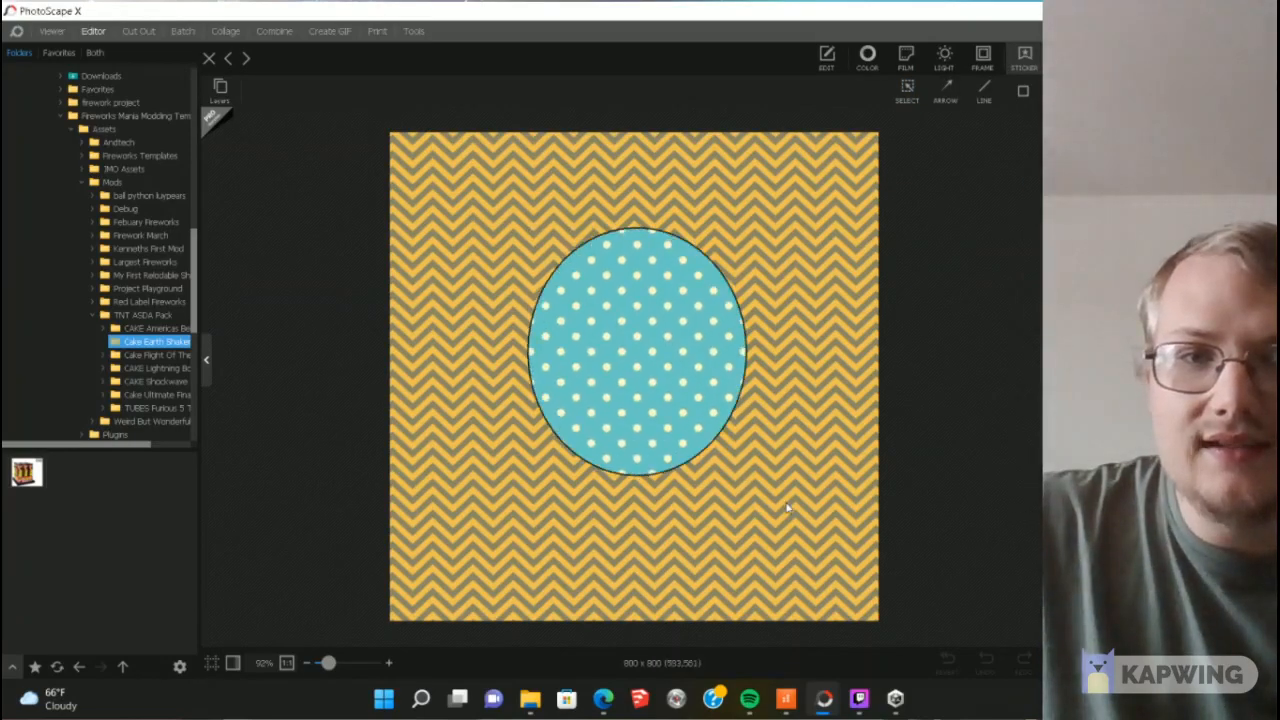
pyautogui.moveTo(676, 420); pyautogui.dragTo(663, 423)
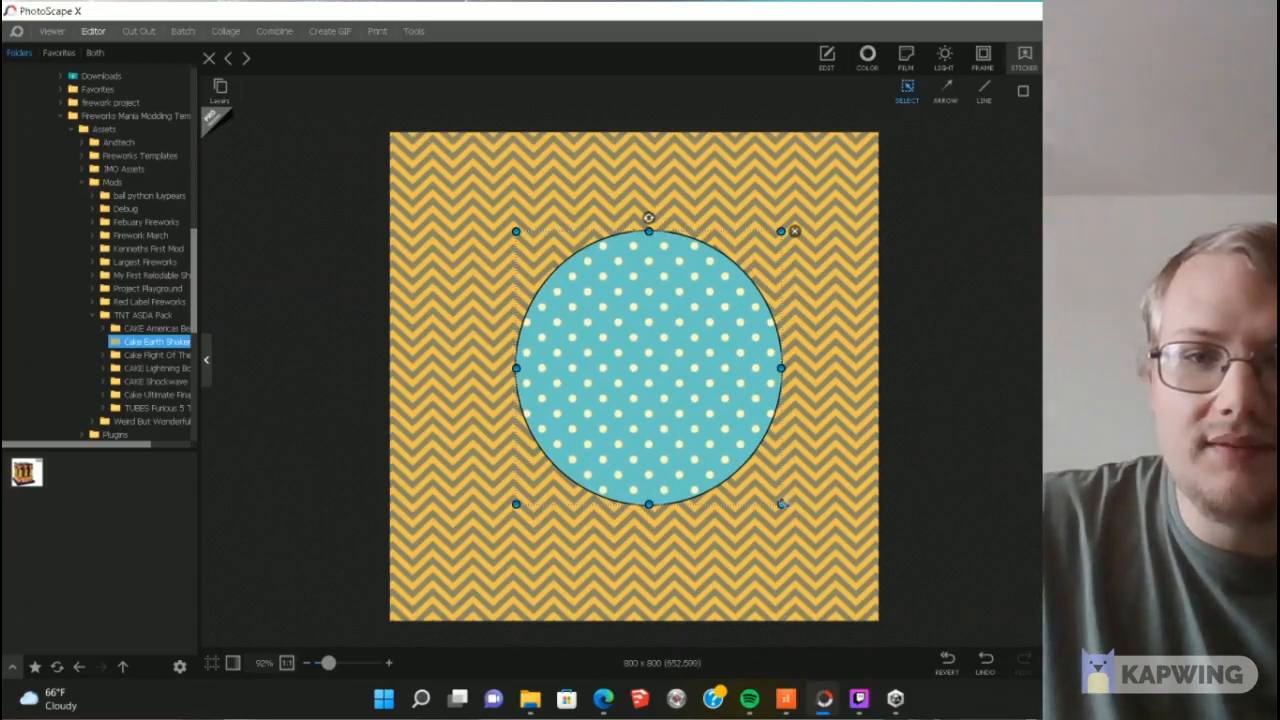
pyautogui.moveTo(781, 504); pyautogui.dragTo(721, 422)
pyautogui.moveTo(661, 358); pyautogui.dragTo(679, 281)
pyautogui.click(951, 353)
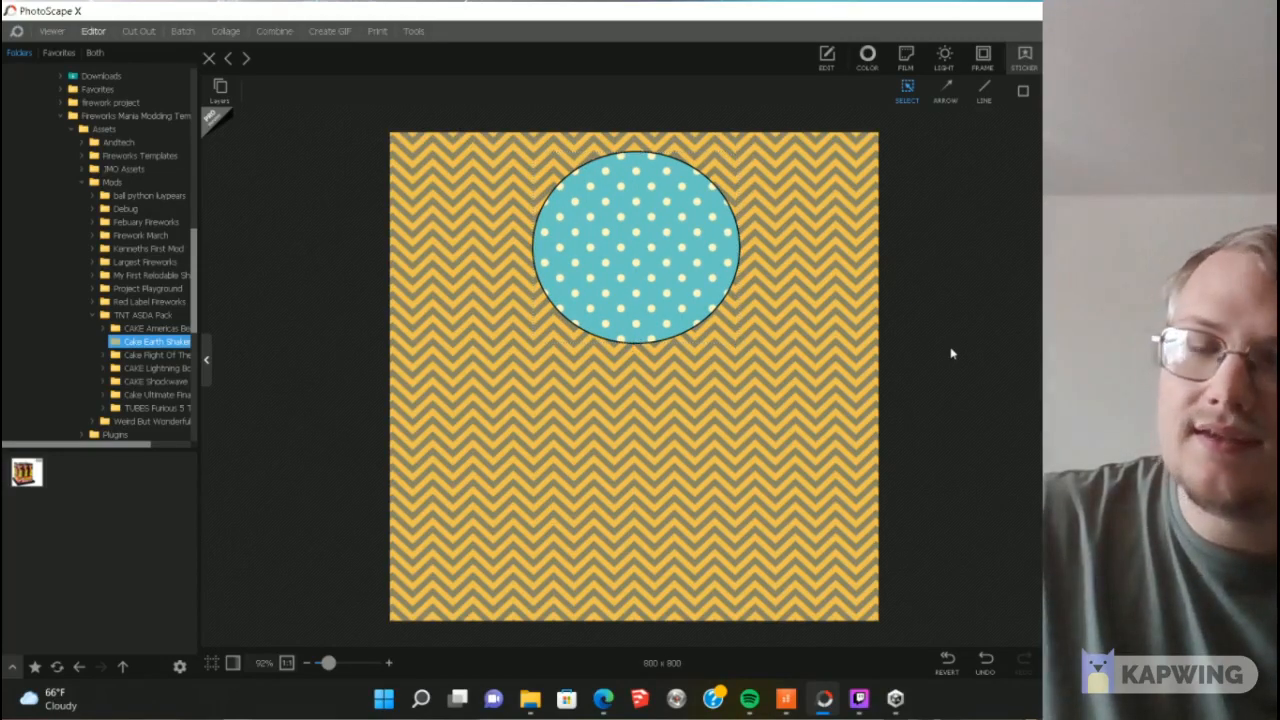
# Step: Save the image to the Desktop as a new PNG file named rocket UV
pyautogui.hotkey('ctrl', 's')
pyautogui.click(500, 289)
pyautogui.scroll(2, 546, 370)
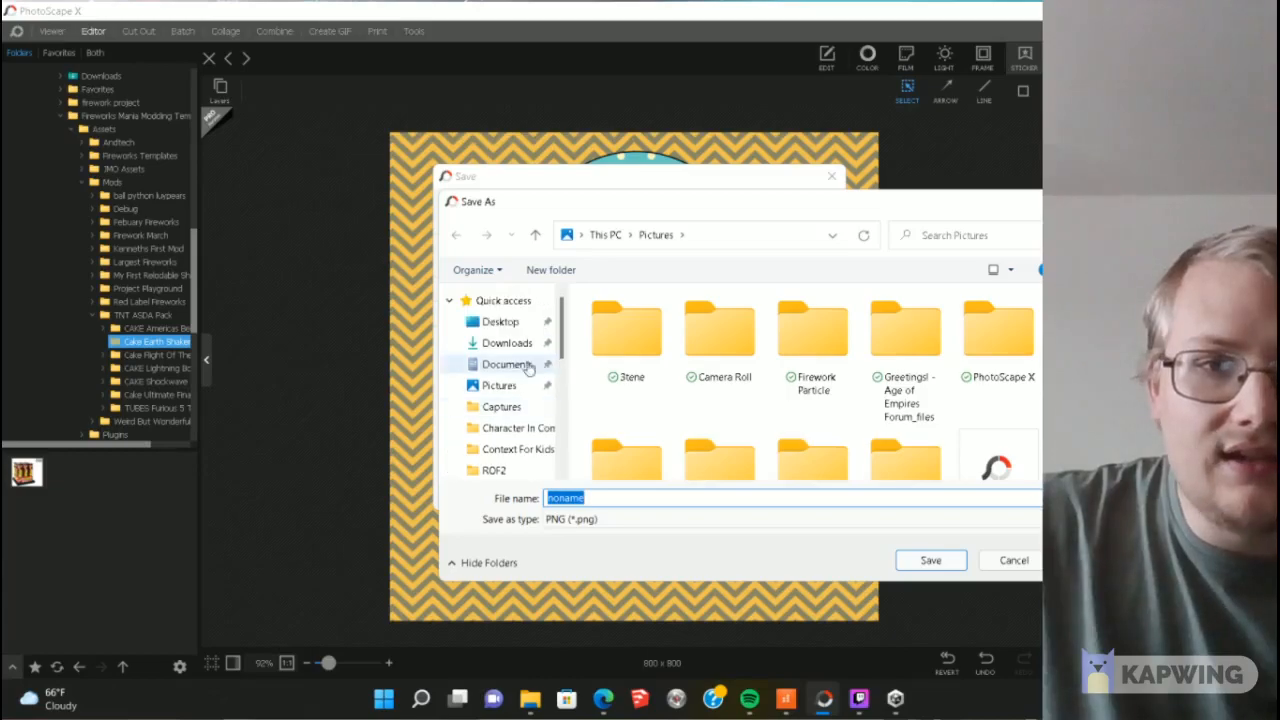
pyautogui.click(500, 321)
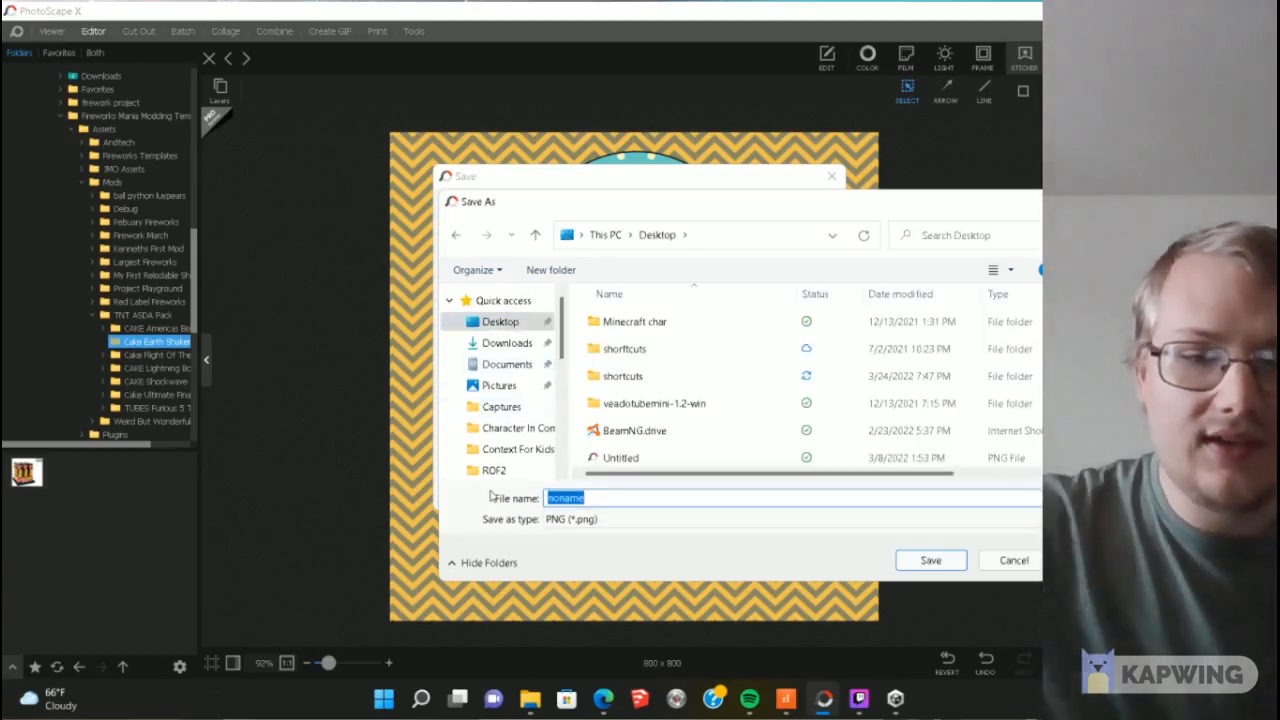
pyautogui.write('ro')
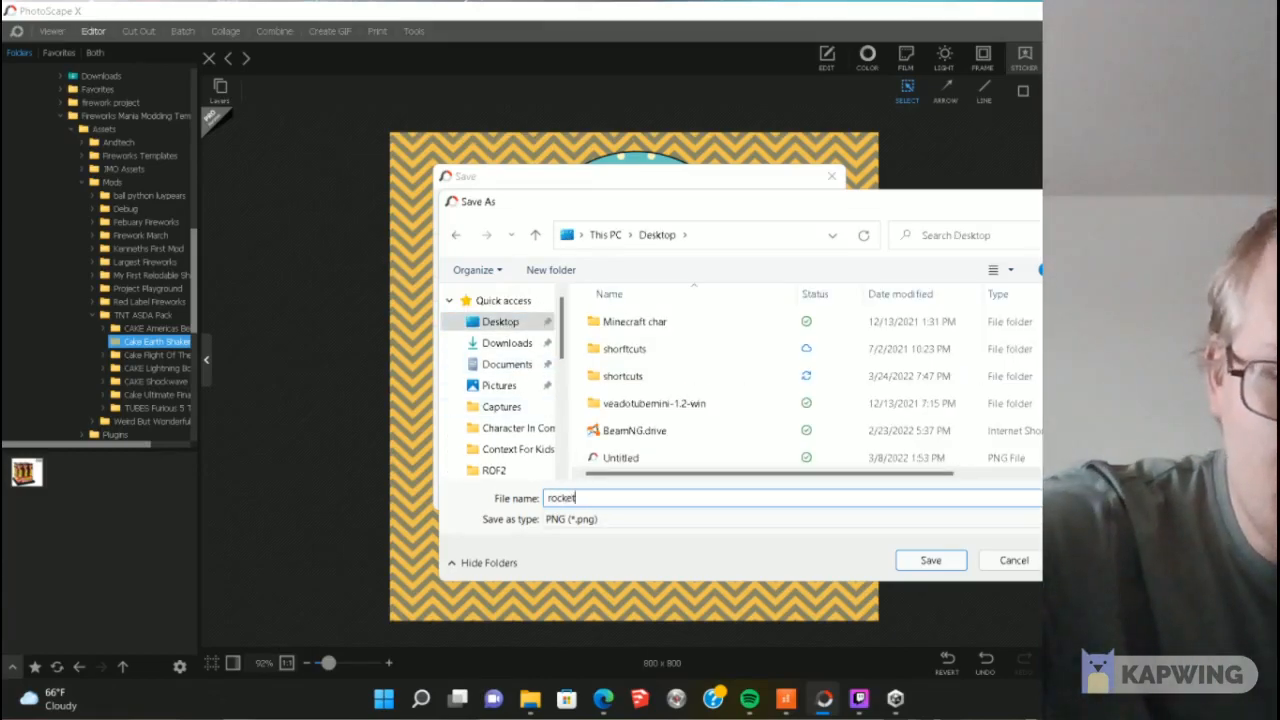
pyautogui.write('cket')
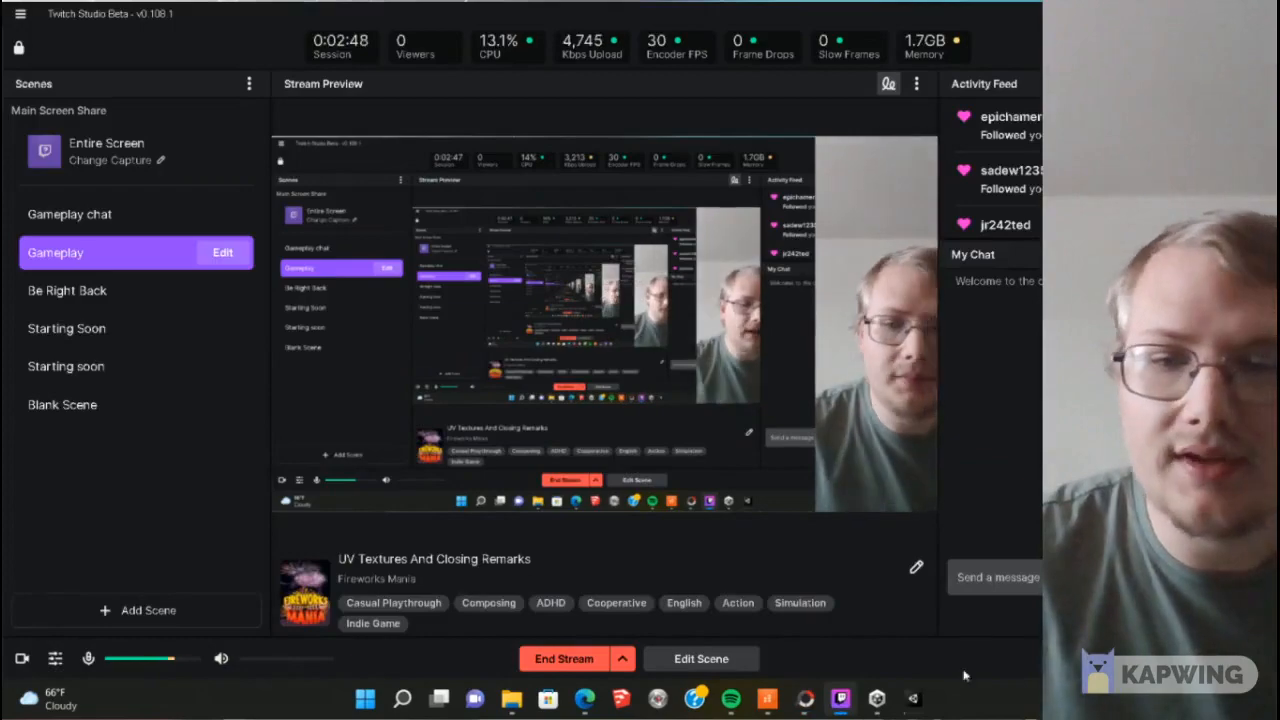
# Step: Switch to the Fireworks Mania Modding Template project in Unity and resize its window to nearly fill the visible screen width
pyautogui.moveTo(926, 702)
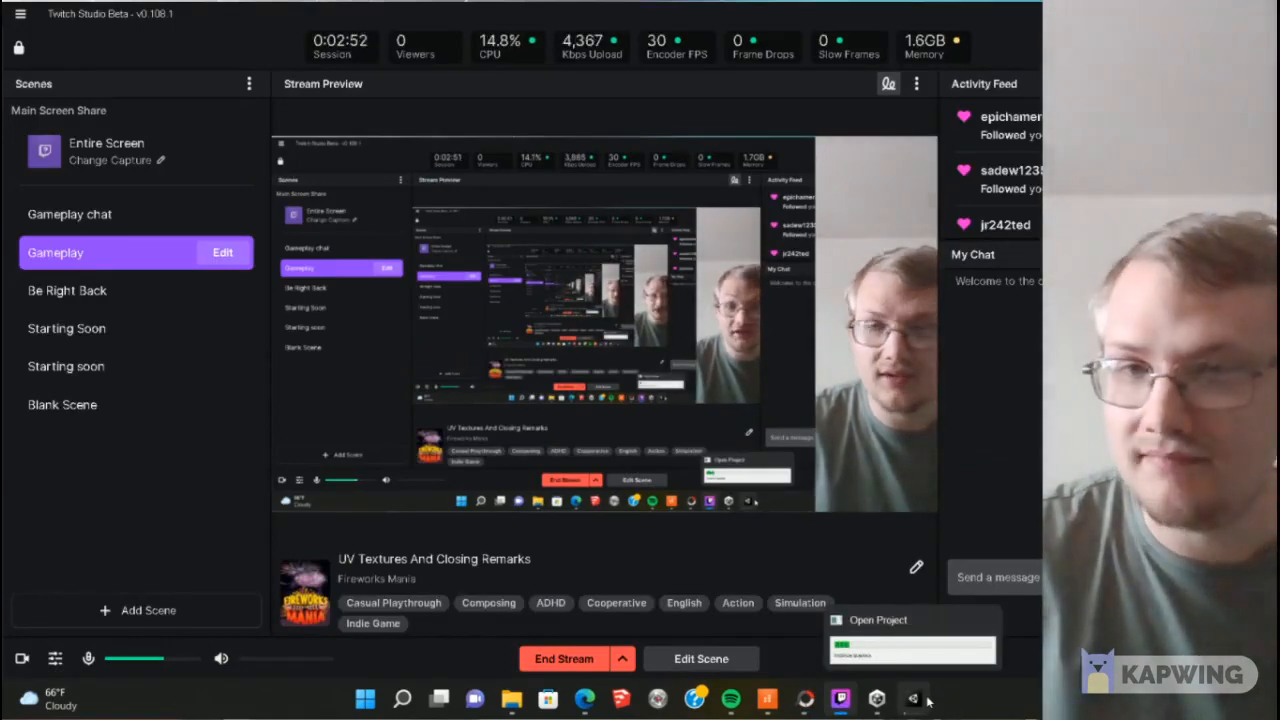
pyautogui.click(926, 702)
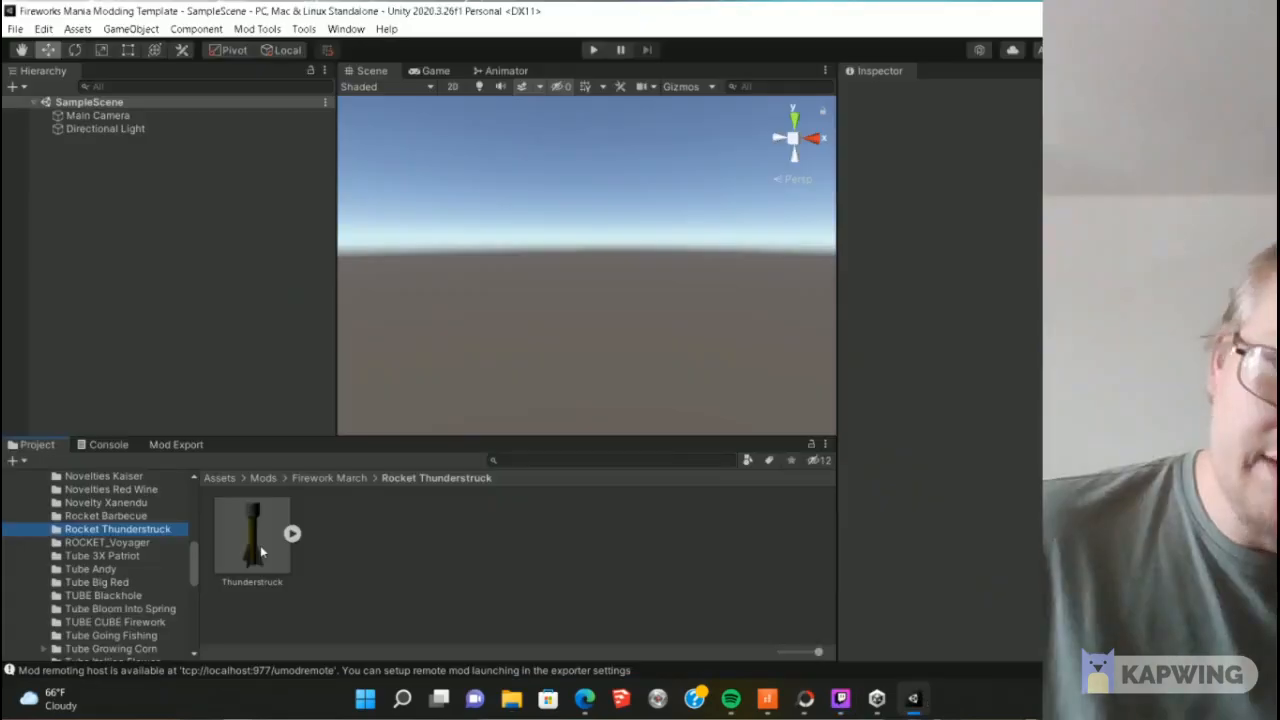
pyautogui.doubleClick(520, 17)
pyautogui.moveTo(1020, 285); pyautogui.dragTo(998, 303)
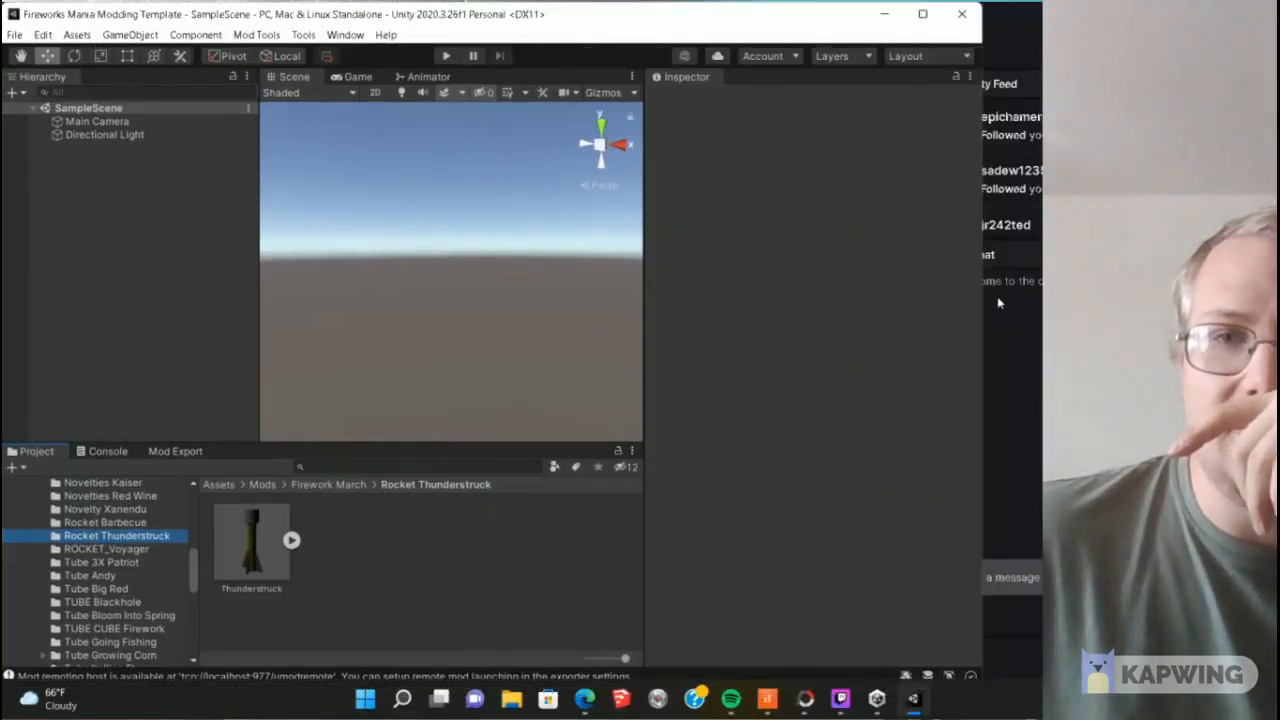
pyautogui.moveTo(922, 296); pyautogui.dragTo(940, 298)
pyautogui.click(950, 300)
pyautogui.click(346, 13)
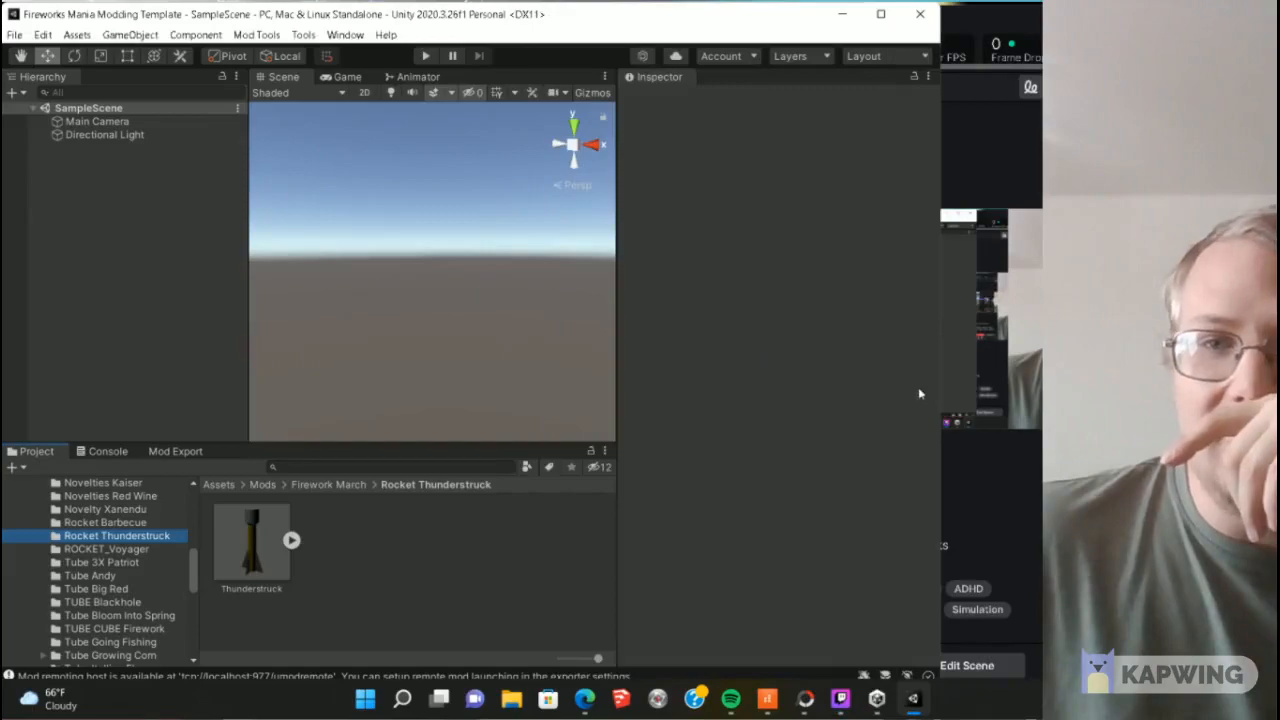
pyautogui.moveTo(941, 394); pyautogui.dragTo(1027, 418)
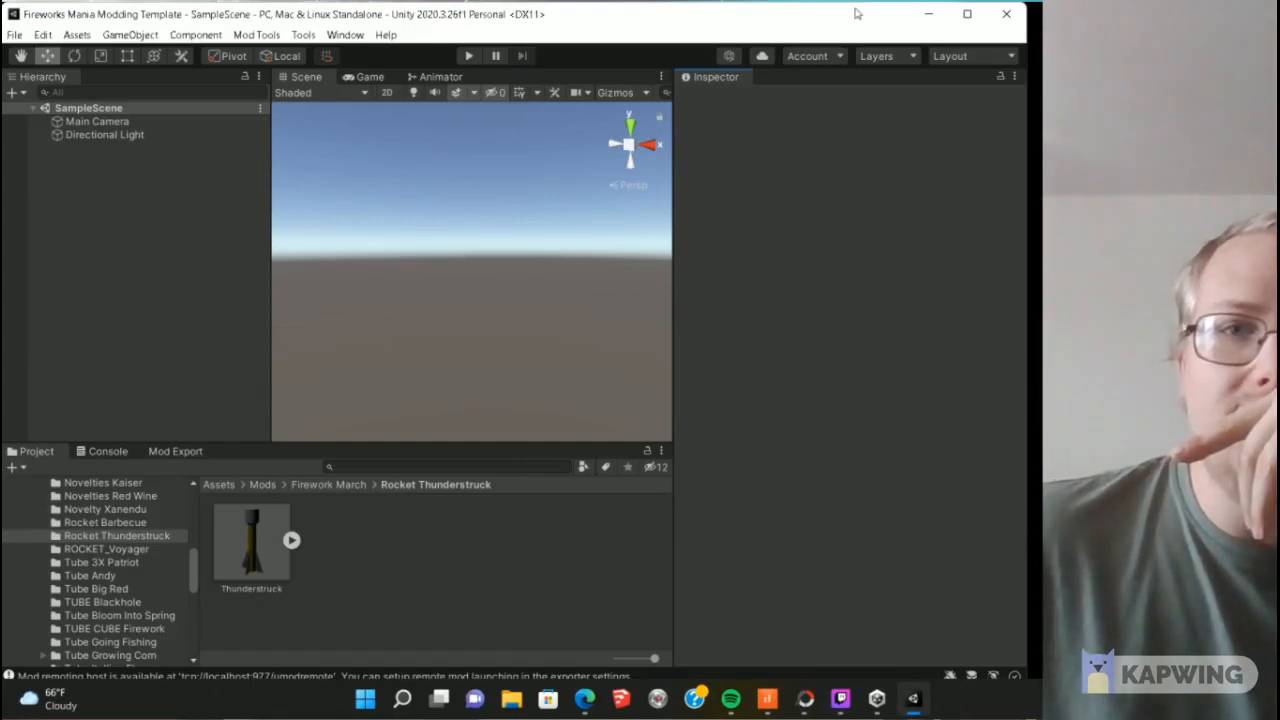
# Step: Import the rocket UV image from the desktop into the Rocket Thunderstruck folder, moving the Unity window aside and back
pyautogui.click(927, 15)
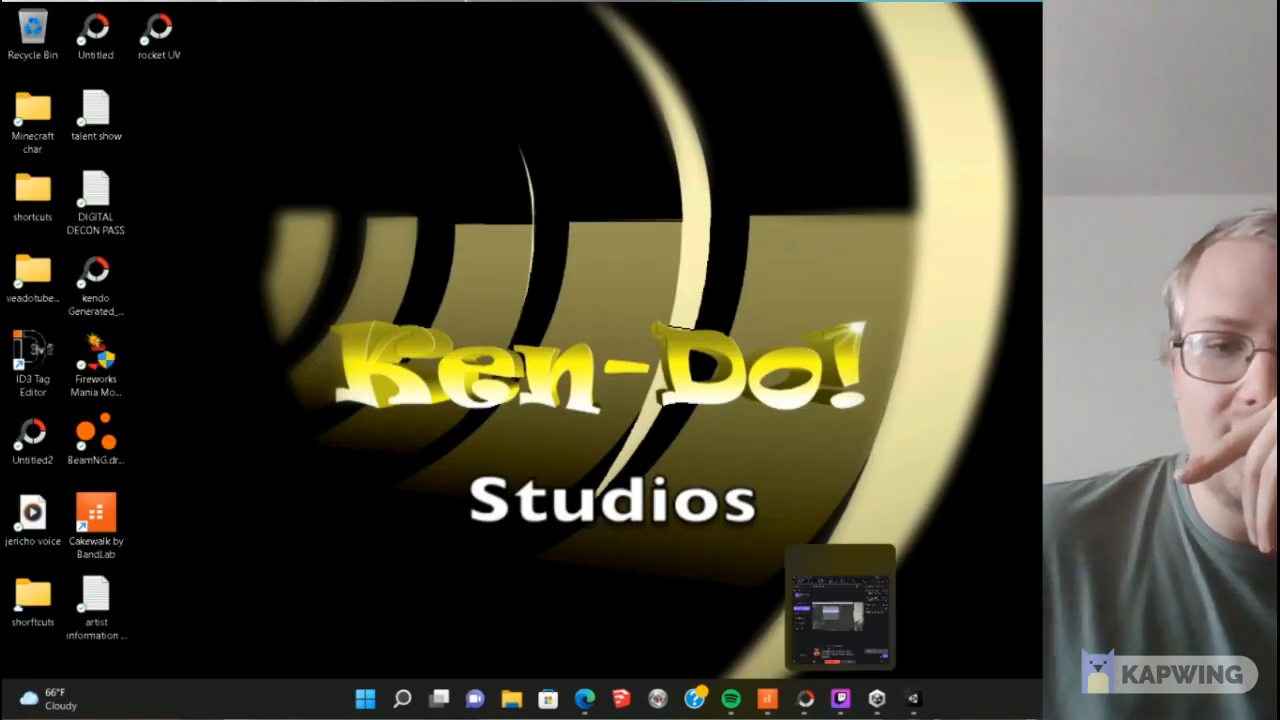
pyautogui.moveTo(913, 698)
pyautogui.click(907, 636)
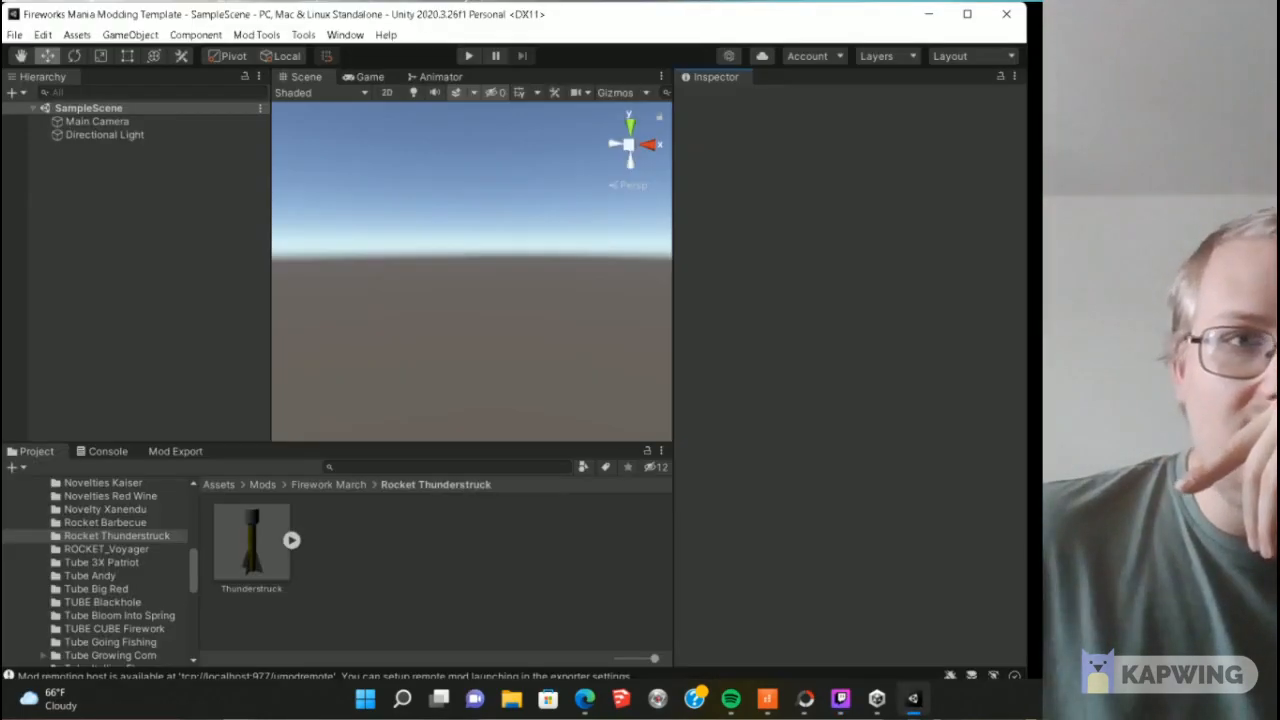
pyautogui.moveTo(547, 20); pyautogui.dragTo(820, 31)
pyautogui.moveTo(157, 28); pyautogui.dragTo(34, 28)
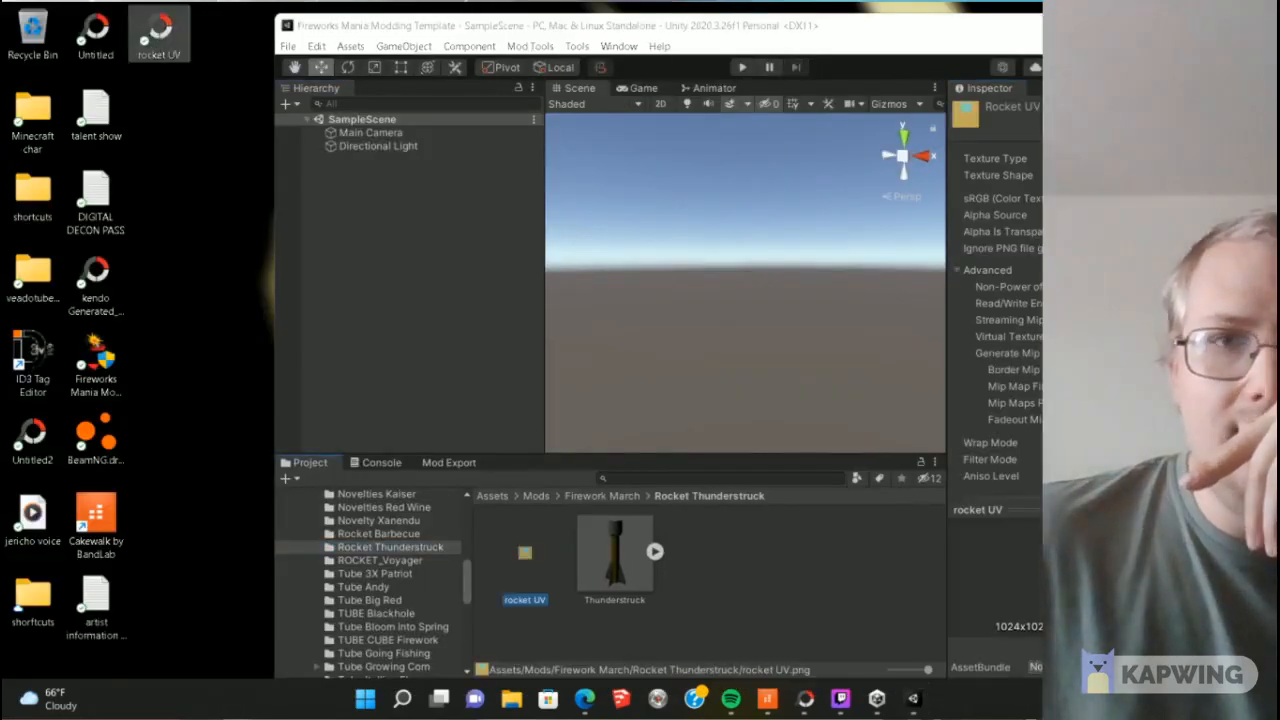
pyautogui.moveTo(1245, 39); pyautogui.dragTo(1037, 33)
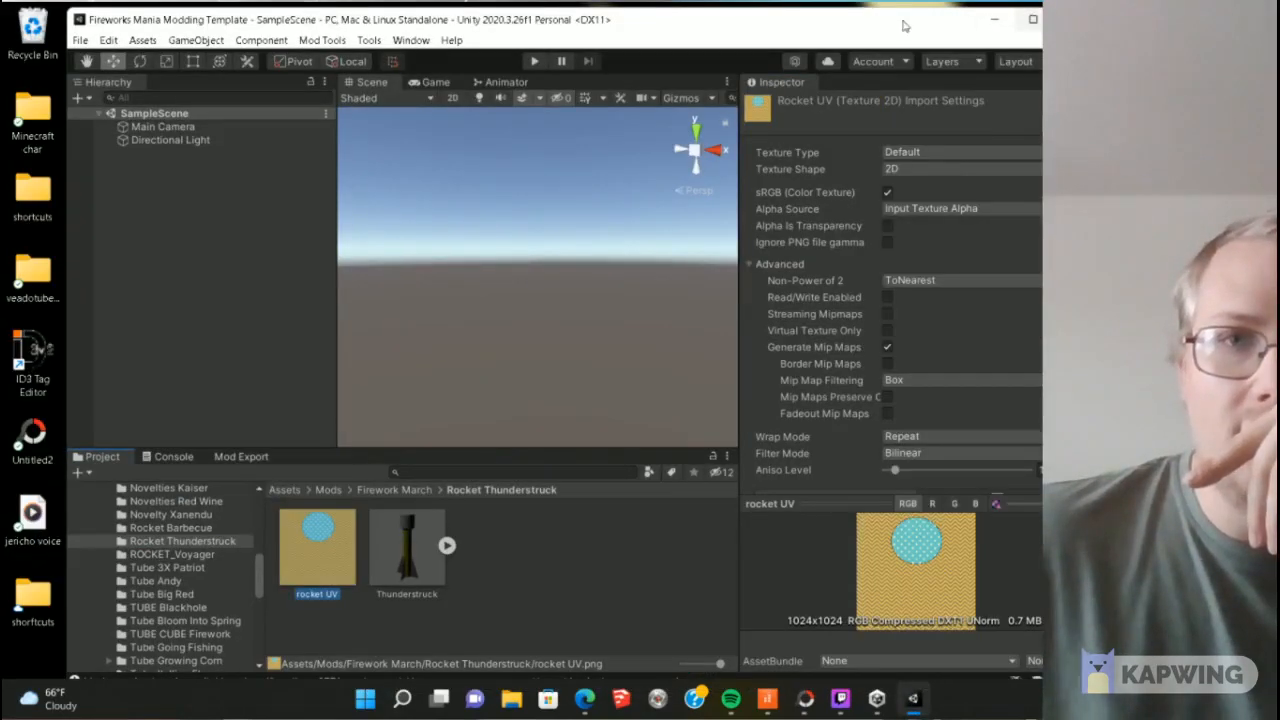
pyautogui.moveTo(937, 24); pyautogui.dragTo(871, 19)
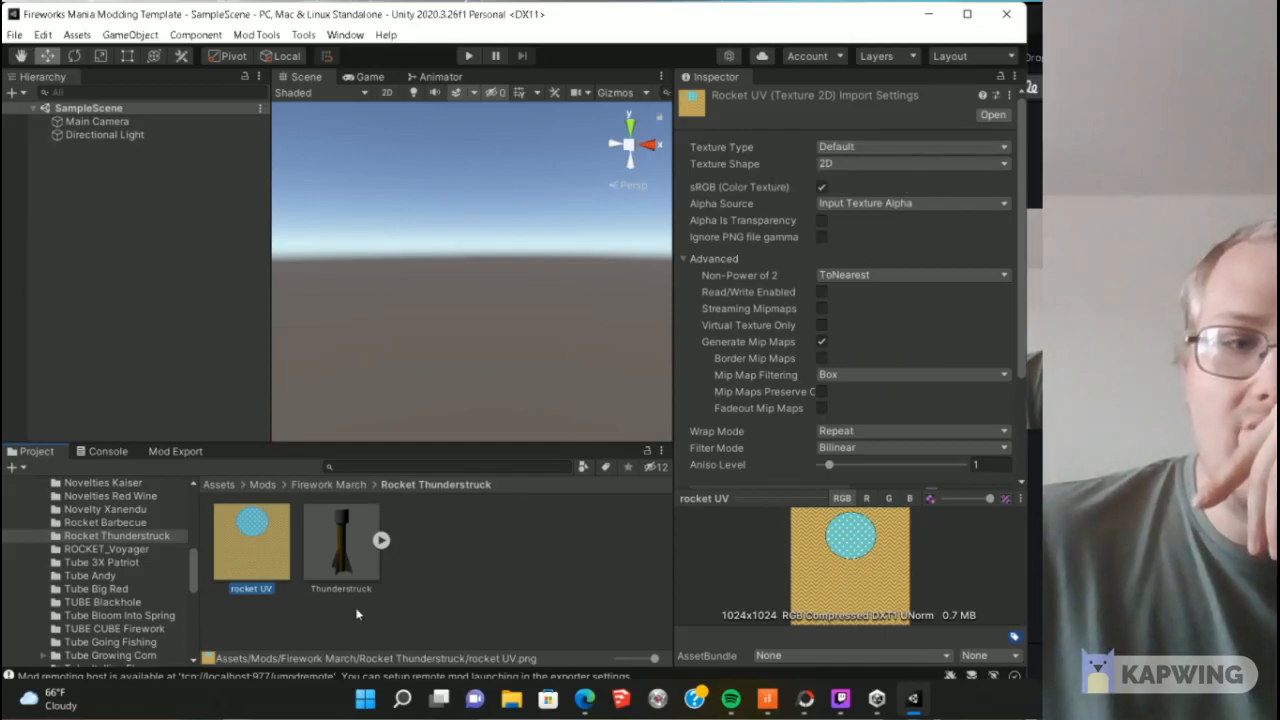
# Step: Expand the Thunderstruck model's contents and try to assign the rocket UV image to its Color_D06 remapped material
pyautogui.click(345, 545)
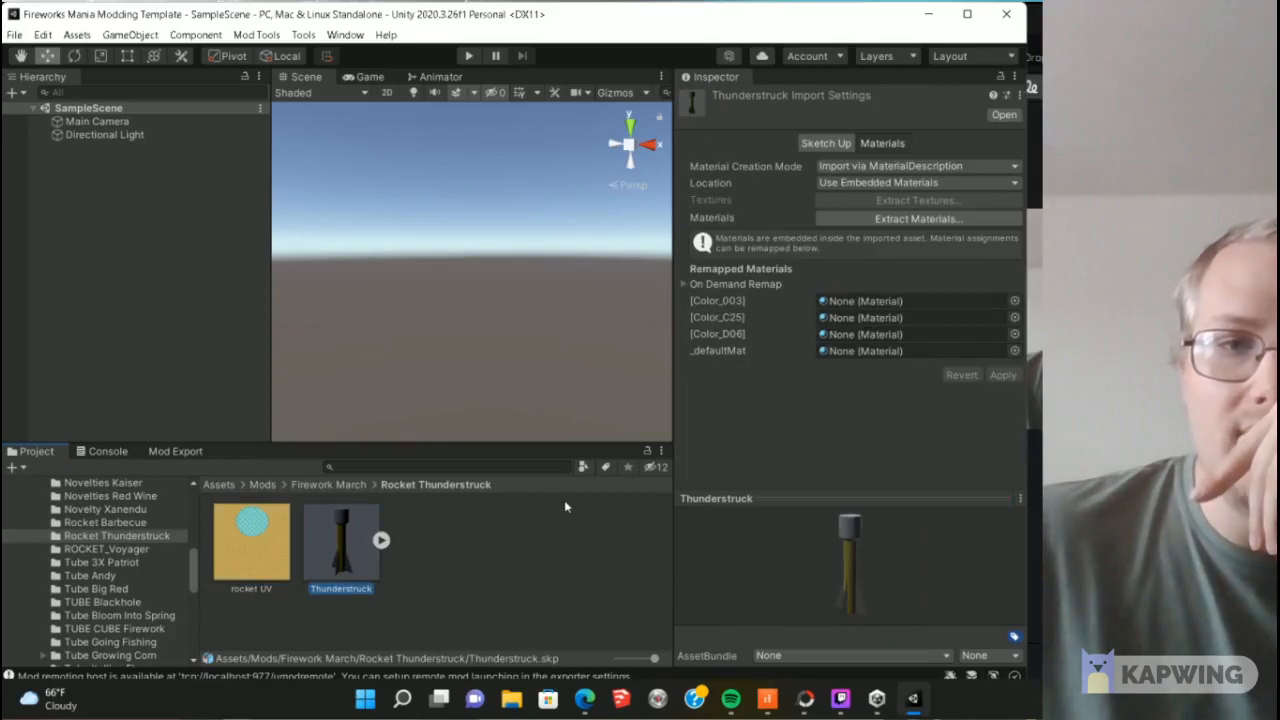
pyautogui.click(381, 540)
pyautogui.scroll(-2, 564, 590)
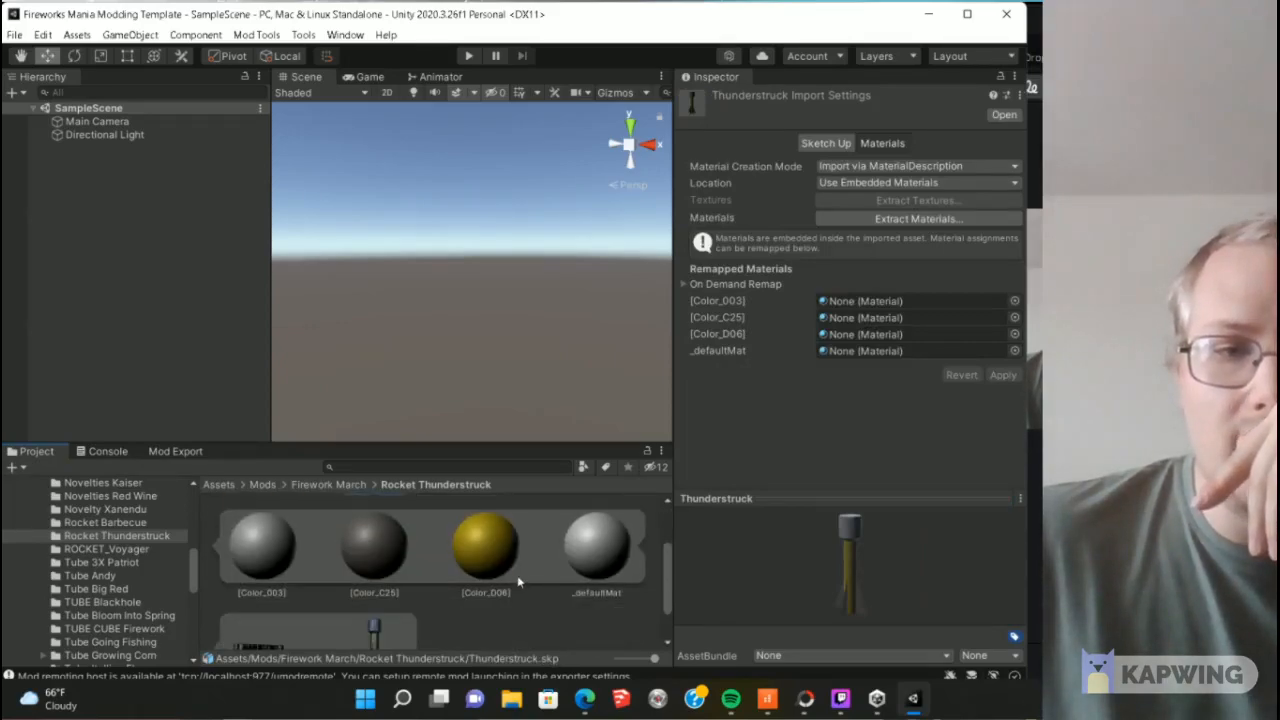
pyautogui.scroll(1, 517, 575)
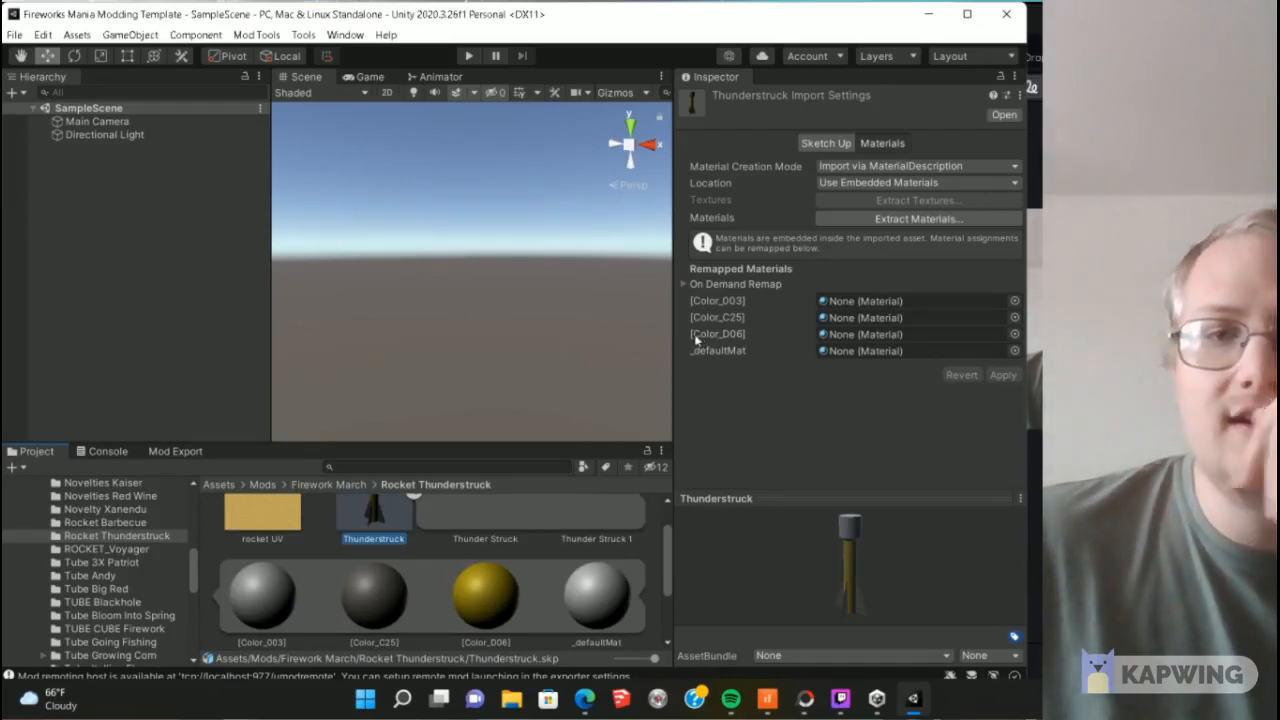
pyautogui.scroll(1, 254, 572)
pyautogui.moveTo(254, 572); pyautogui.dragTo(951, 333)
pyautogui.click(953, 336)
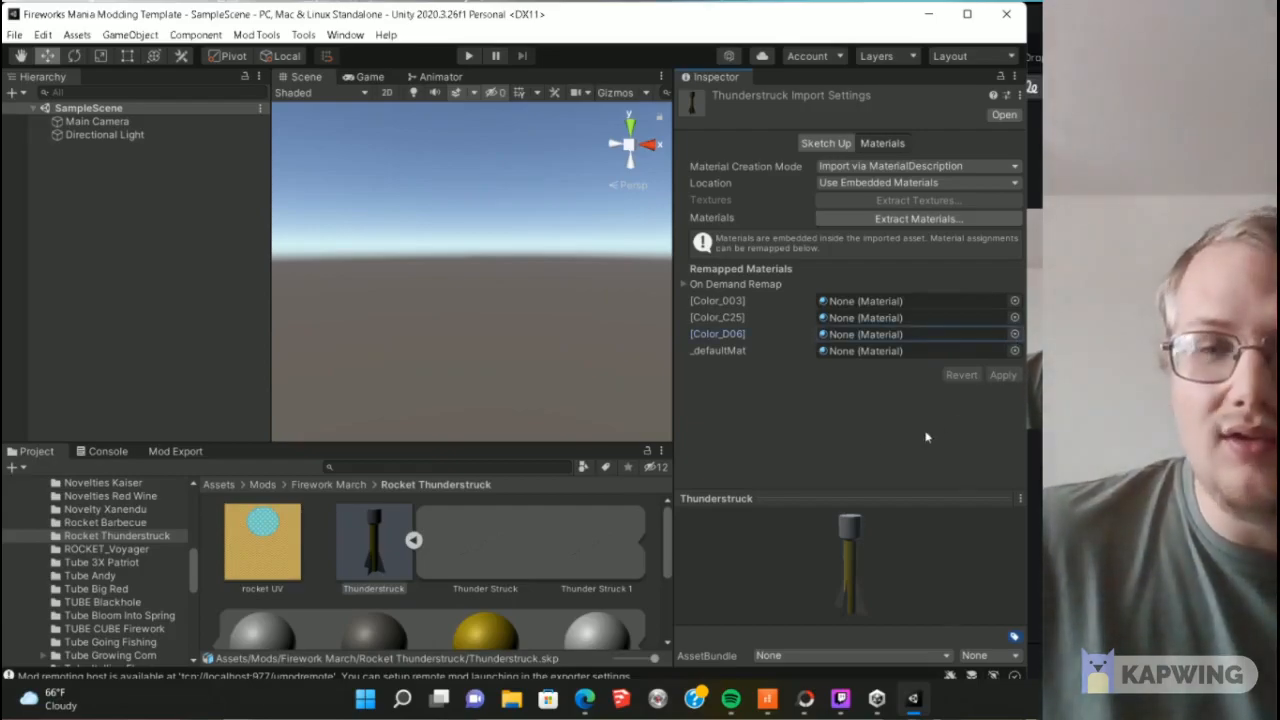
# Step: Create a new material named UV Texture in the Rocket Thunderstruck folder
pyautogui.click(278, 559)
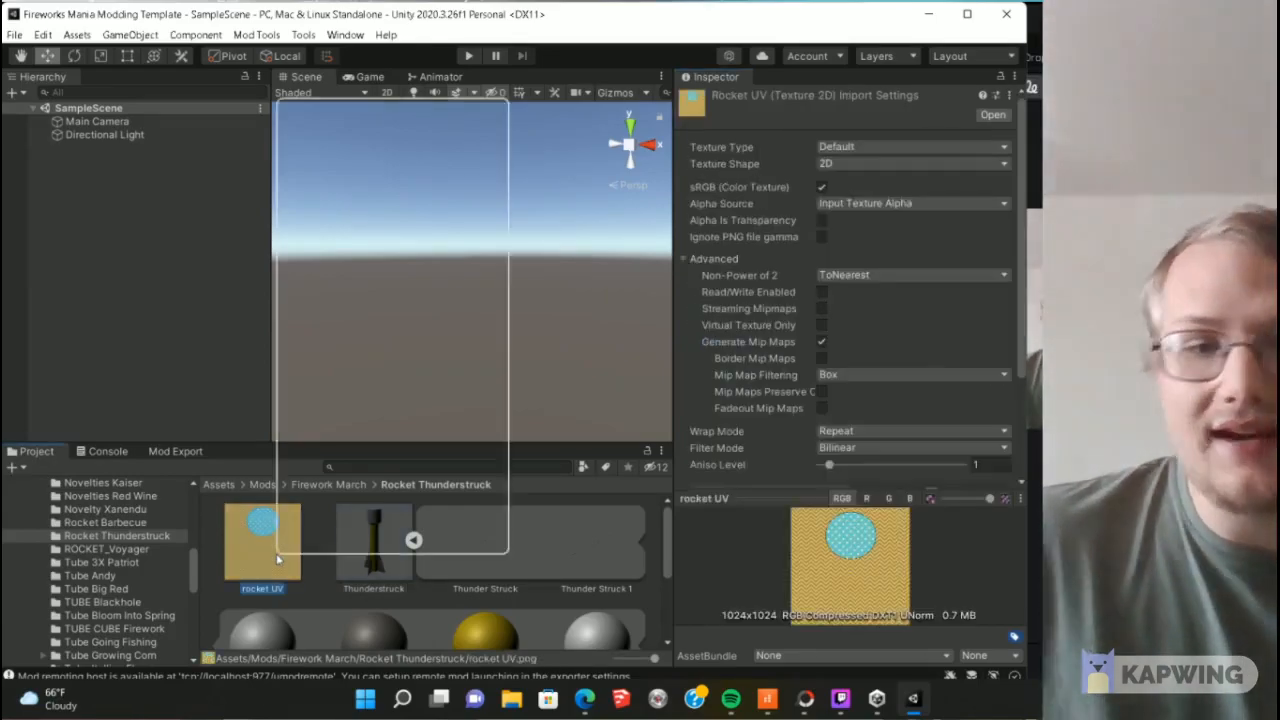
pyautogui.rightClick(276, 553)
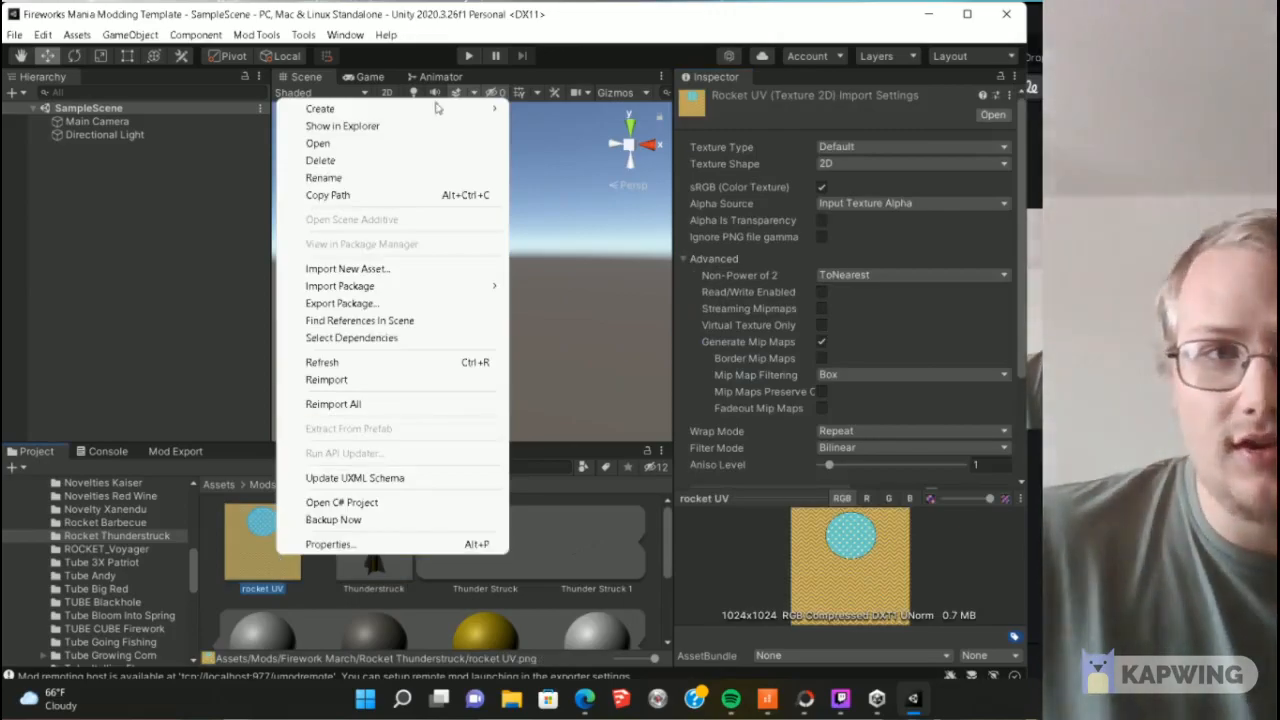
pyautogui.moveTo(436, 108)
pyautogui.click(556, 354)
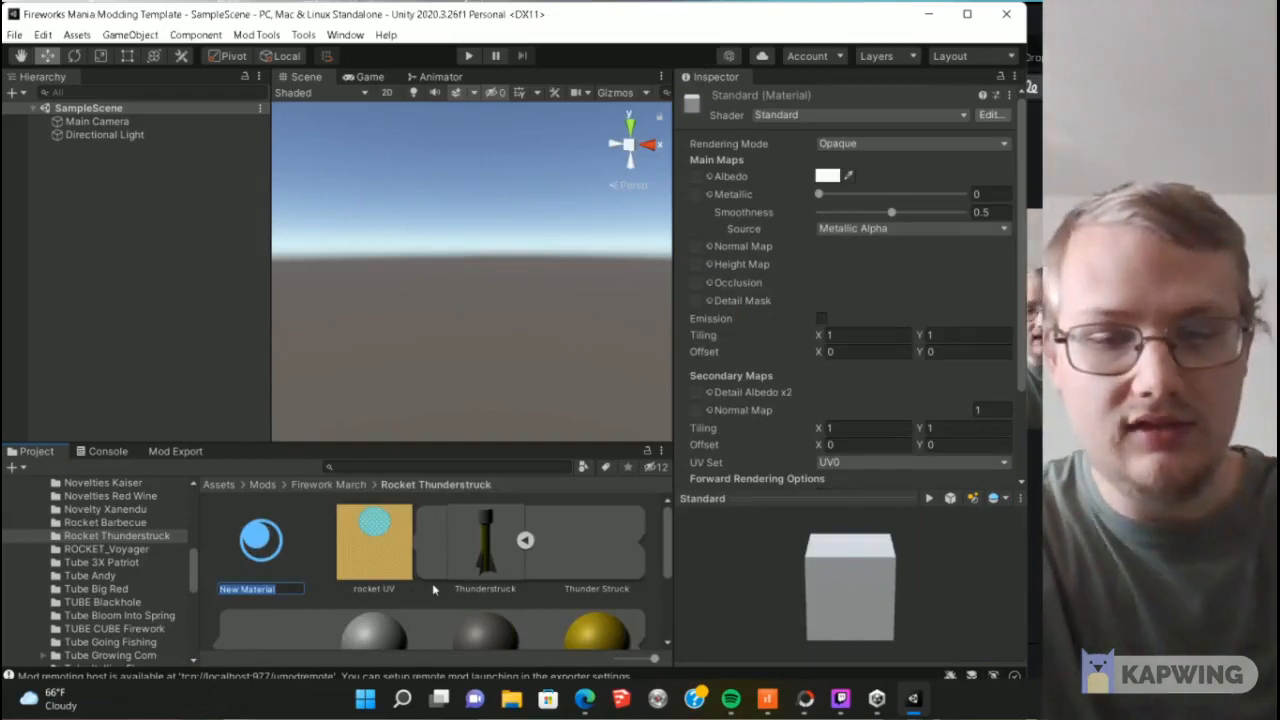
pyautogui.write('UV Te')
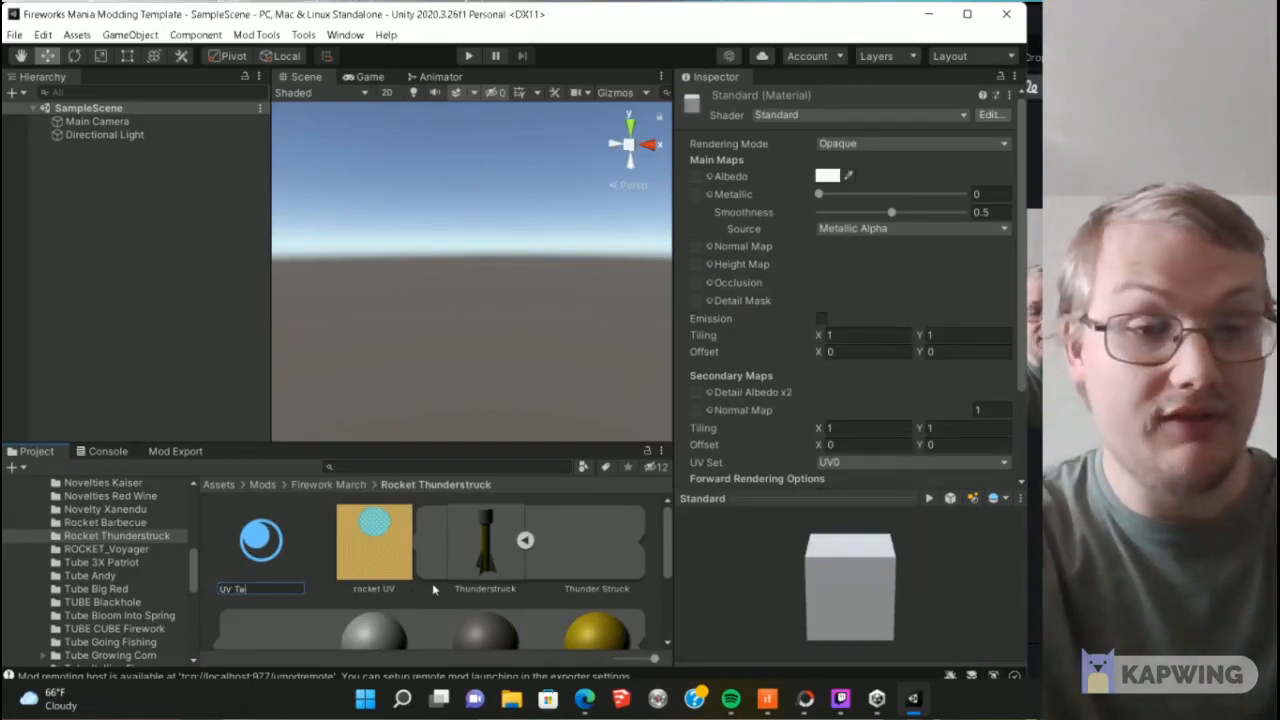
pyautogui.write('xture')
pyautogui.press('Return')
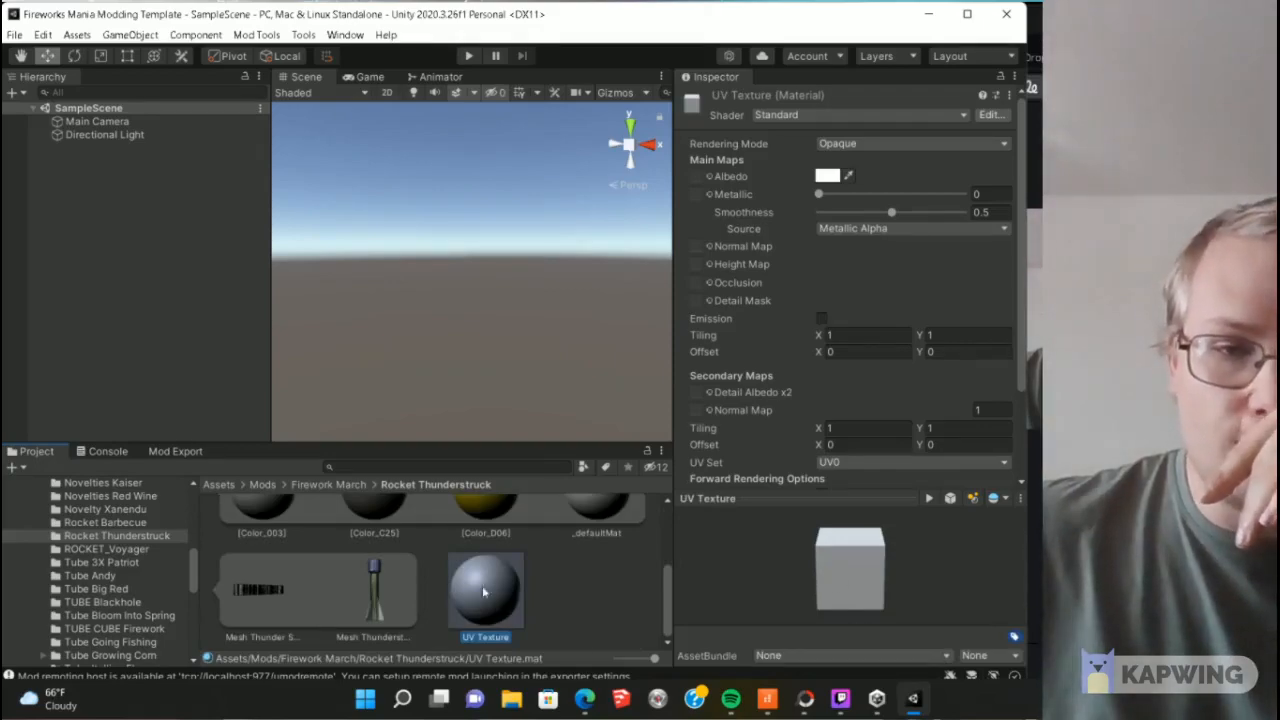
# Step: Assign the rocket UV image as the Albedo map of the UV Texture material and set its smoothness to 0
pyautogui.moveTo(880, 582); pyautogui.dragTo(847, 585)
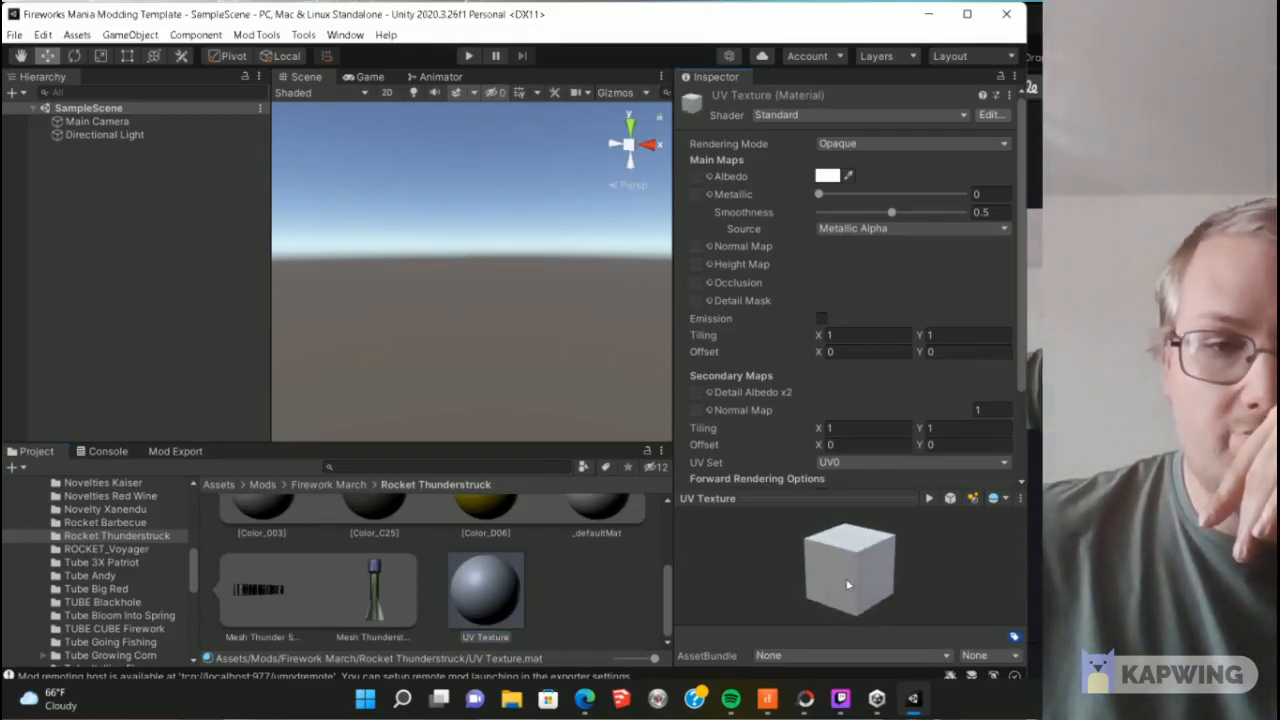
pyautogui.scroll(3, 460, 614)
pyautogui.moveTo(262, 540); pyautogui.dragTo(703, 180)
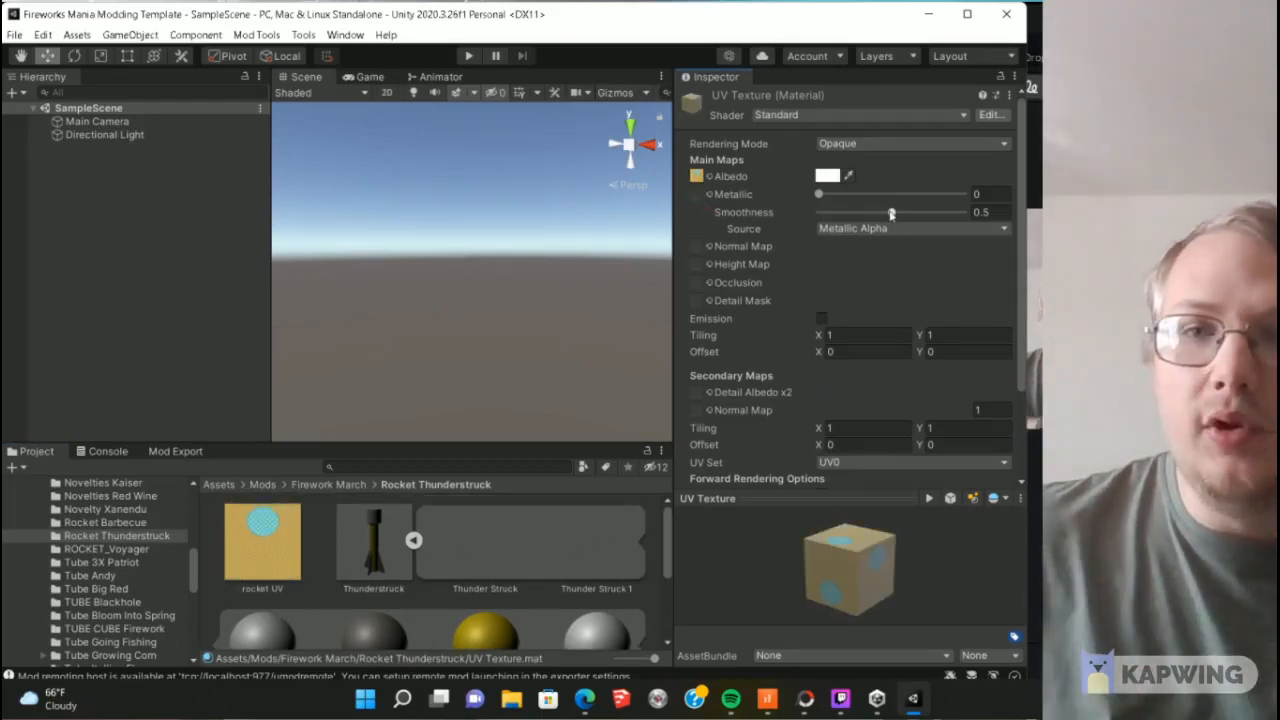
pyautogui.moveTo(891, 214); pyautogui.dragTo(730, 213)
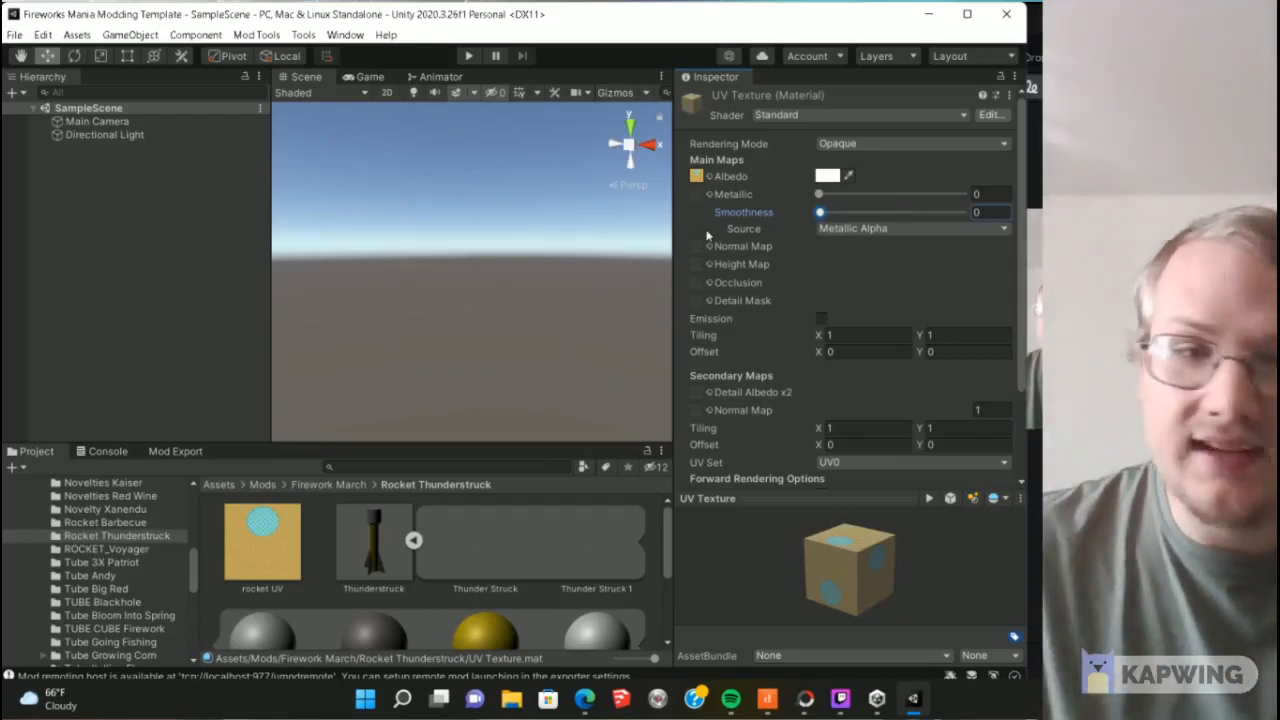
# Step: Remap the Thunderstruck model's Color_D06 material to UV Texture in its import settings, collapsing the model's contents to reach the material
pyautogui.click(408, 550)
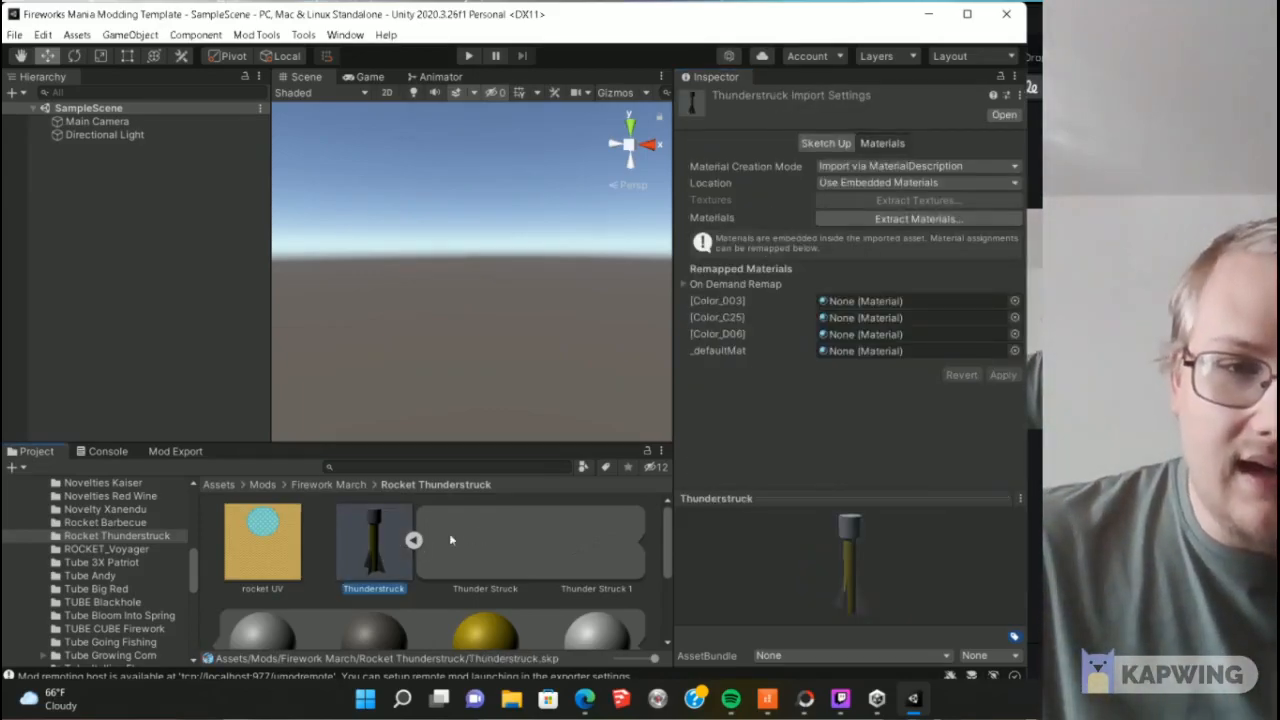
pyautogui.scroll(-1, 467, 560)
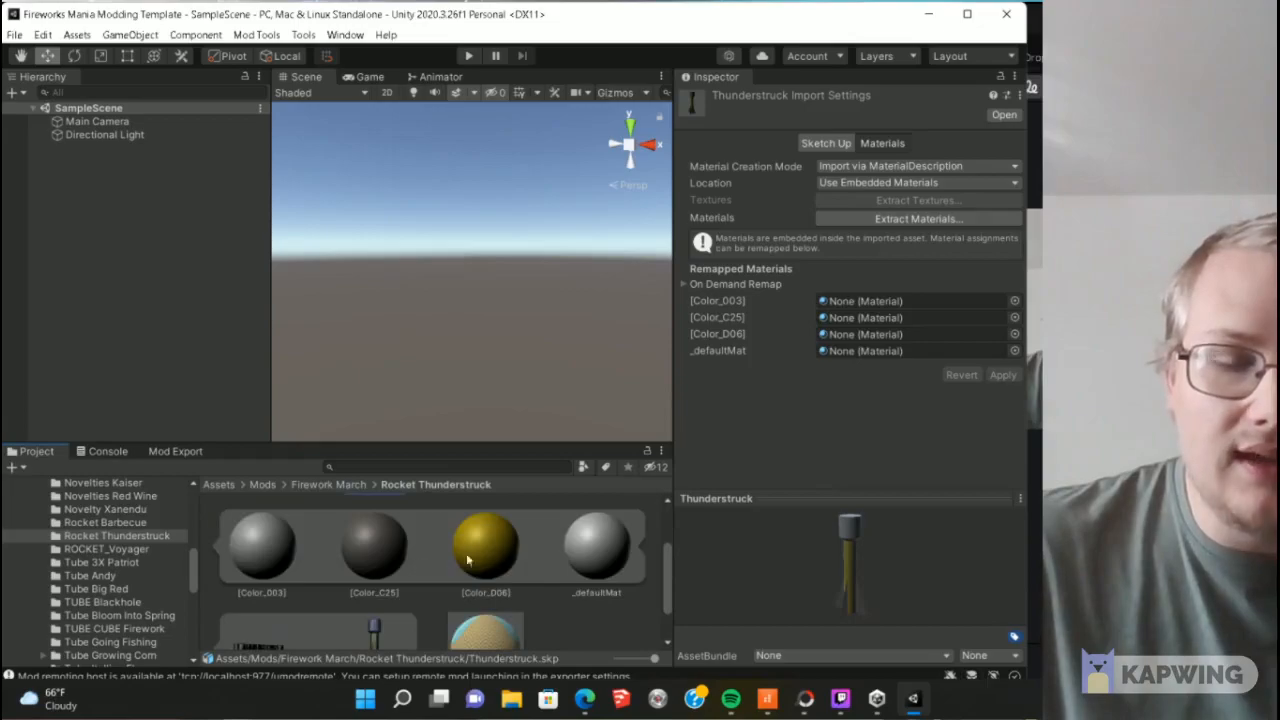
pyautogui.scroll(-1, 516, 547)
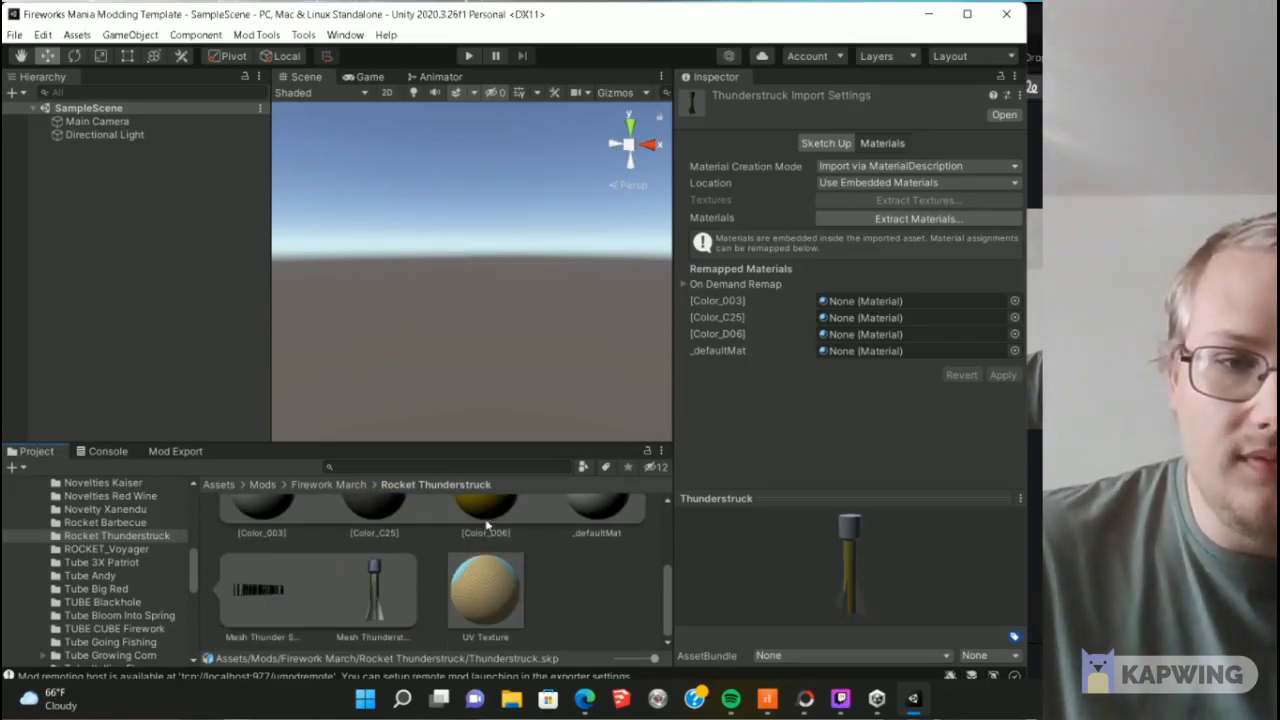
pyautogui.scroll(2, 536, 549)
pyautogui.click(416, 537)
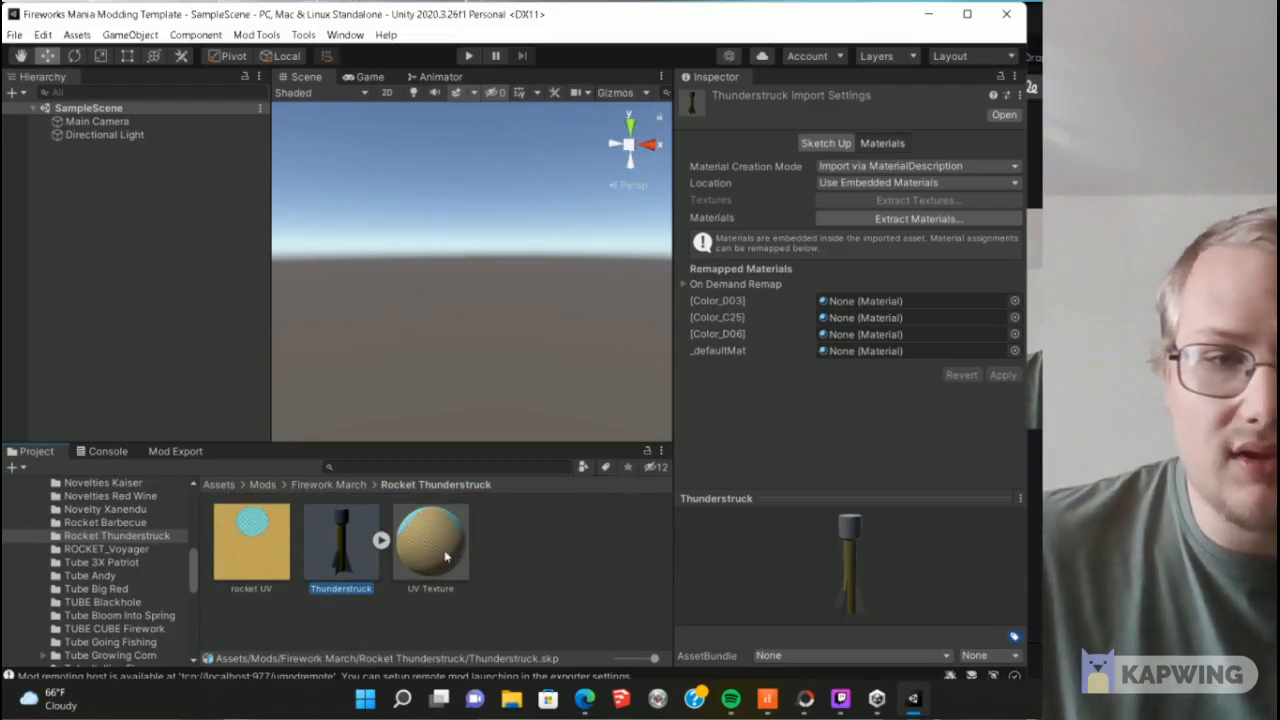
pyautogui.click(381, 541)
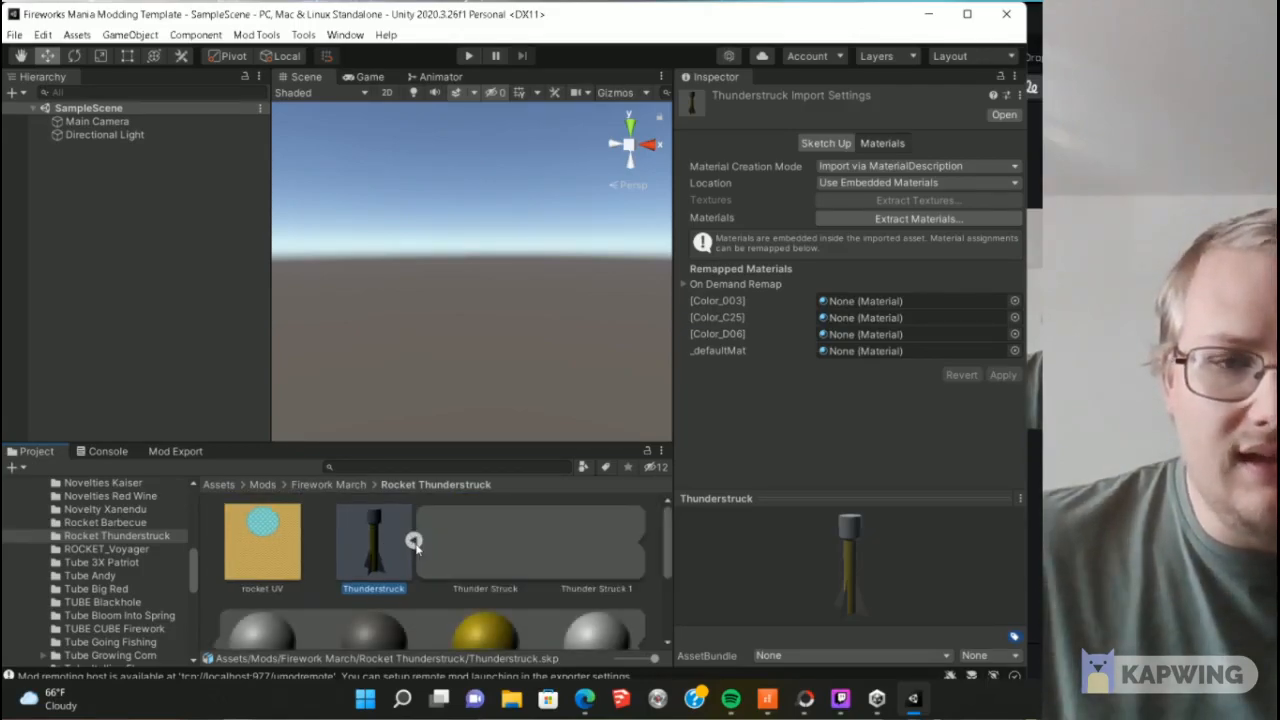
pyautogui.click(415, 538)
pyautogui.moveTo(433, 545); pyautogui.dragTo(899, 336)
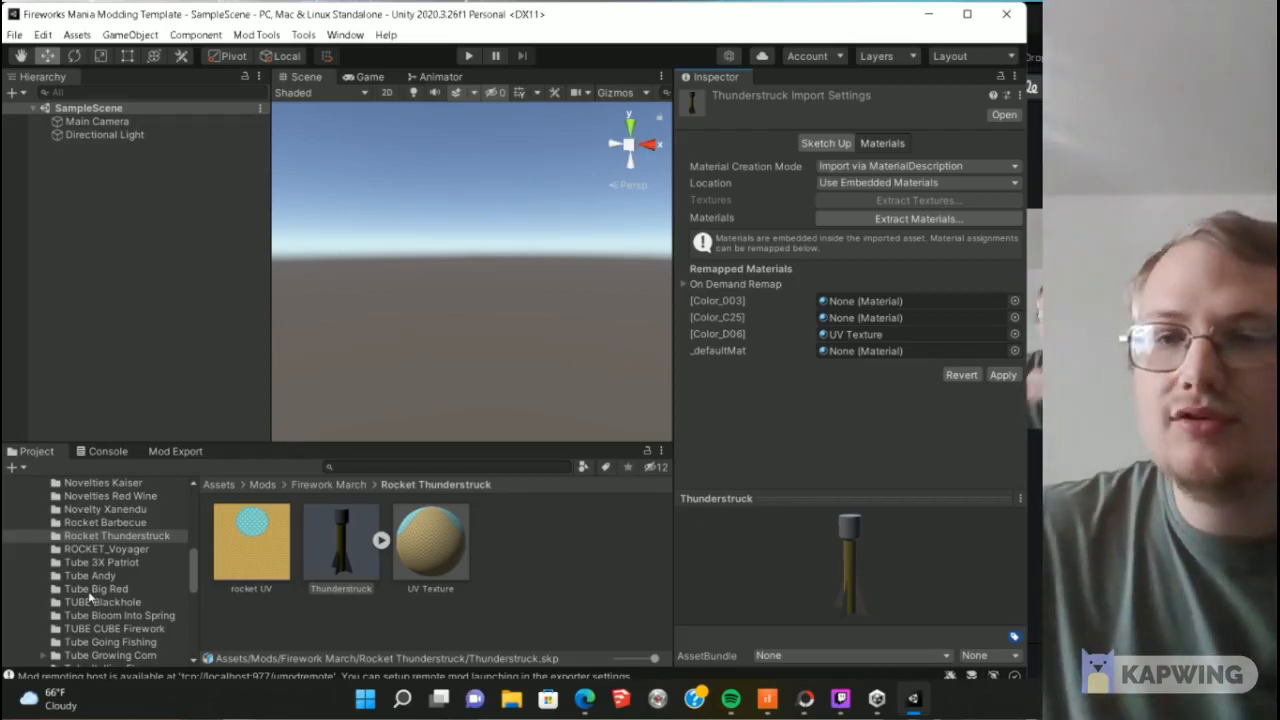
# Step: Browse to the ModSamples Prefabs folder in the Fireworks Mania Mod Tools package and apply the Thunderstruck model's pending import settings
pyautogui.scroll(-5, 88, 591)
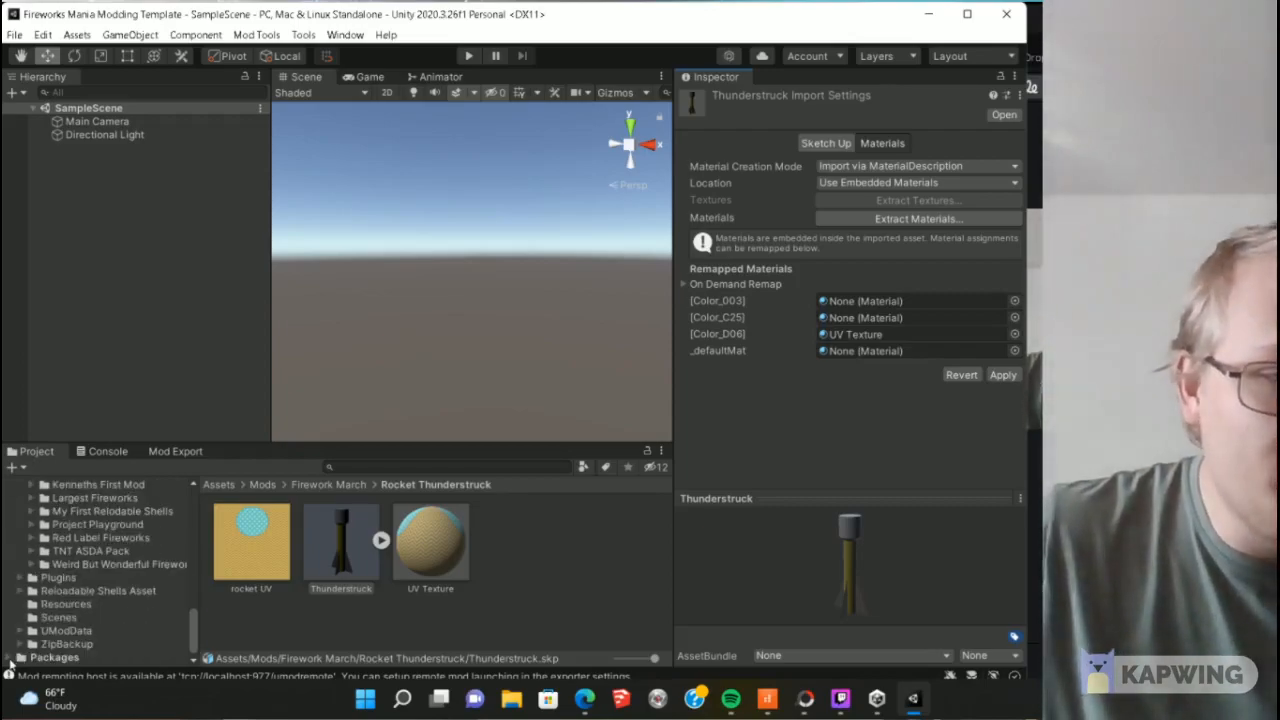
pyautogui.scroll(-5, 112, 600)
pyautogui.scroll(1, 124, 602)
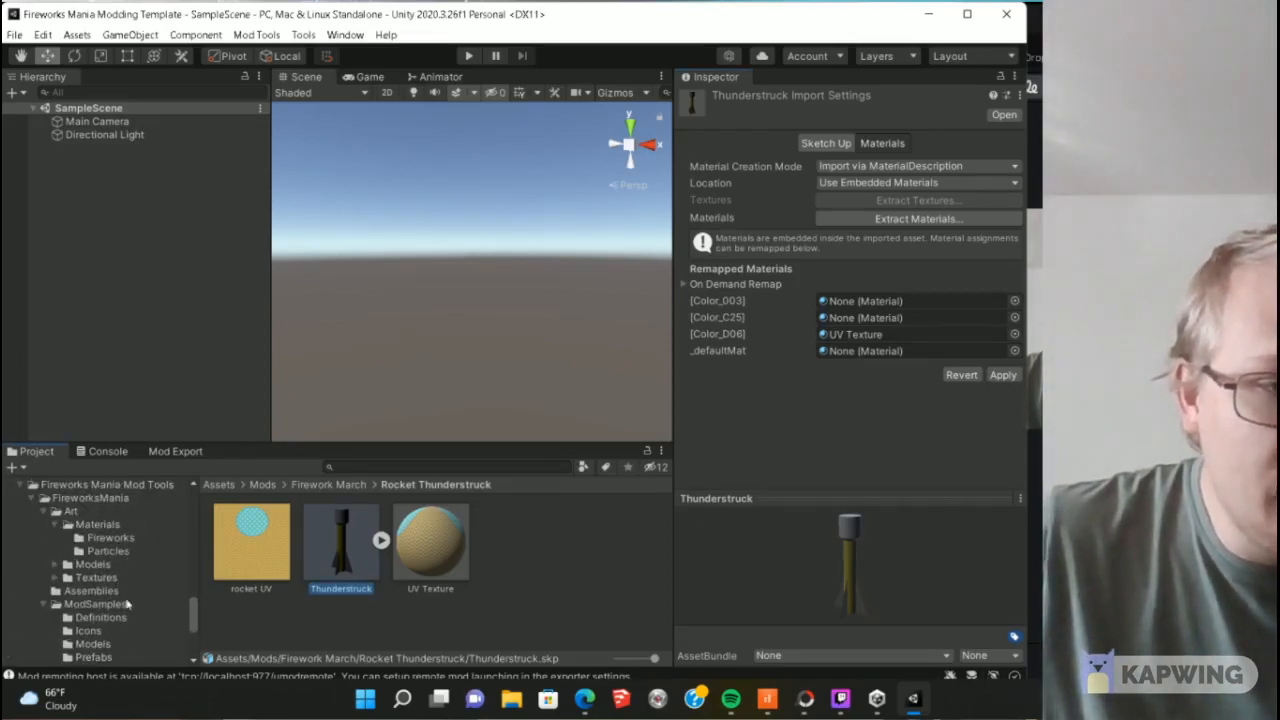
pyautogui.scroll(-1, 109, 660)
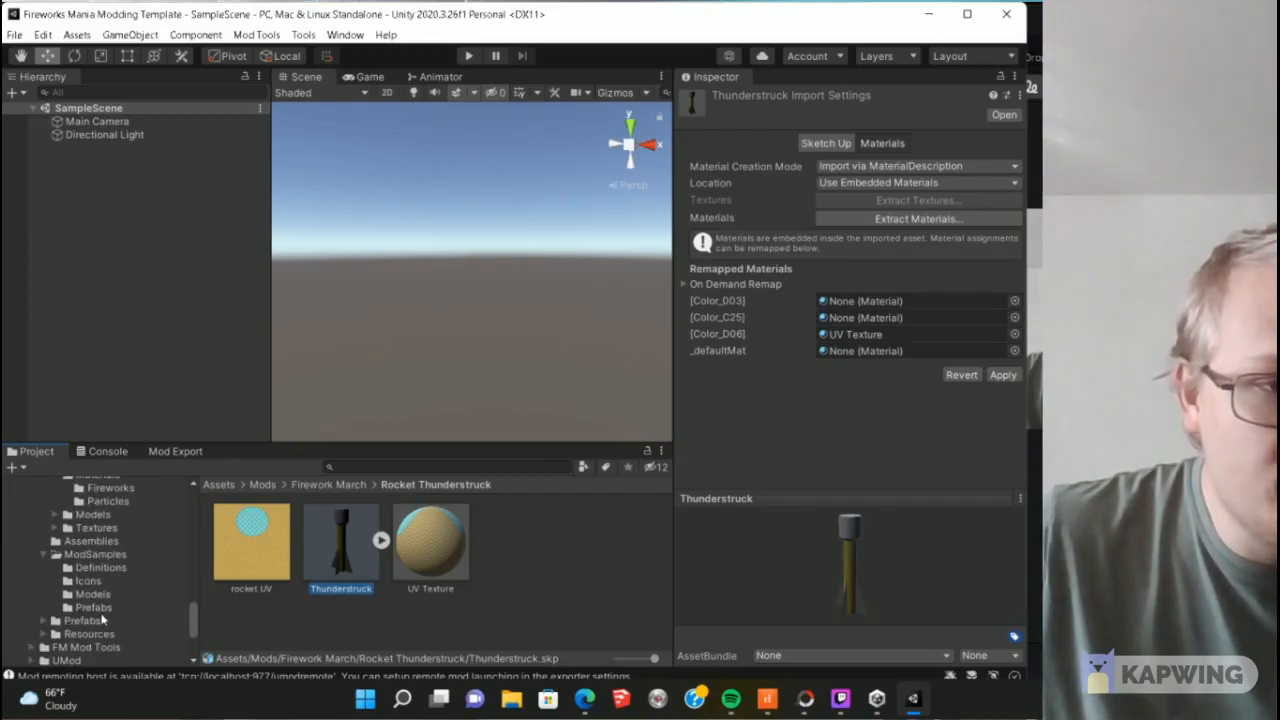
pyautogui.click(84, 621)
pyautogui.click(242, 559)
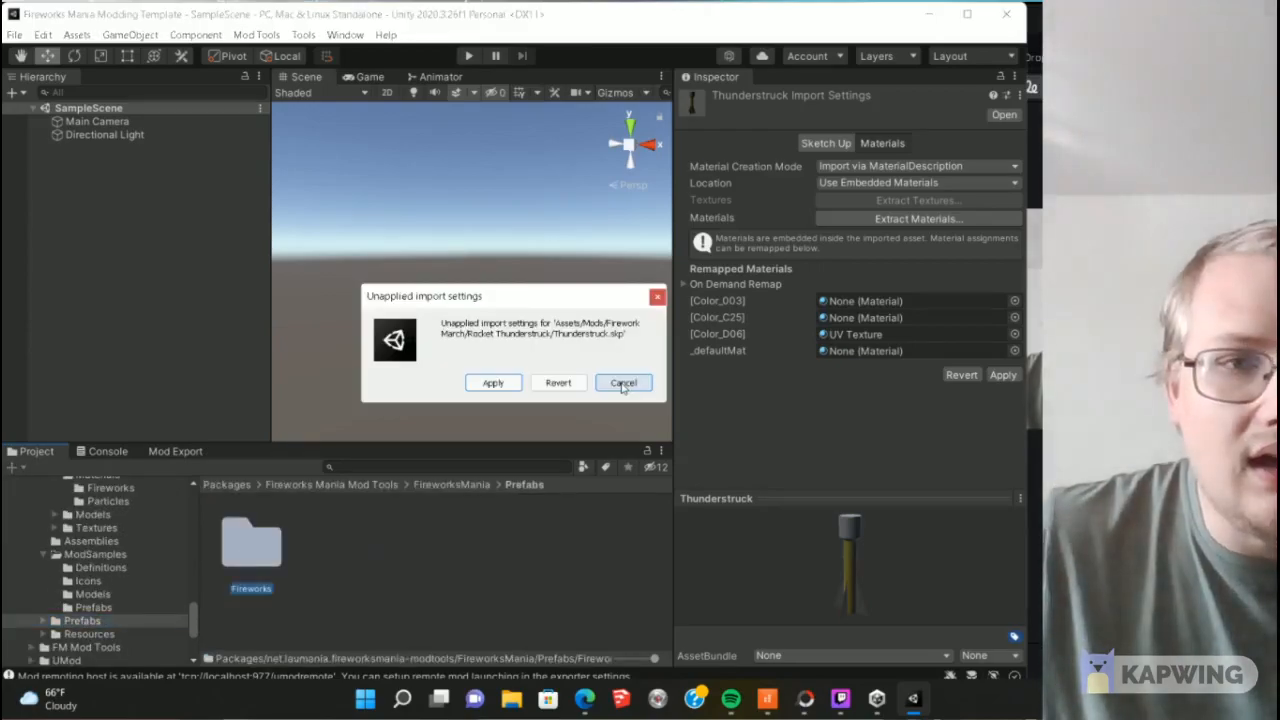
pyautogui.click(482, 384)
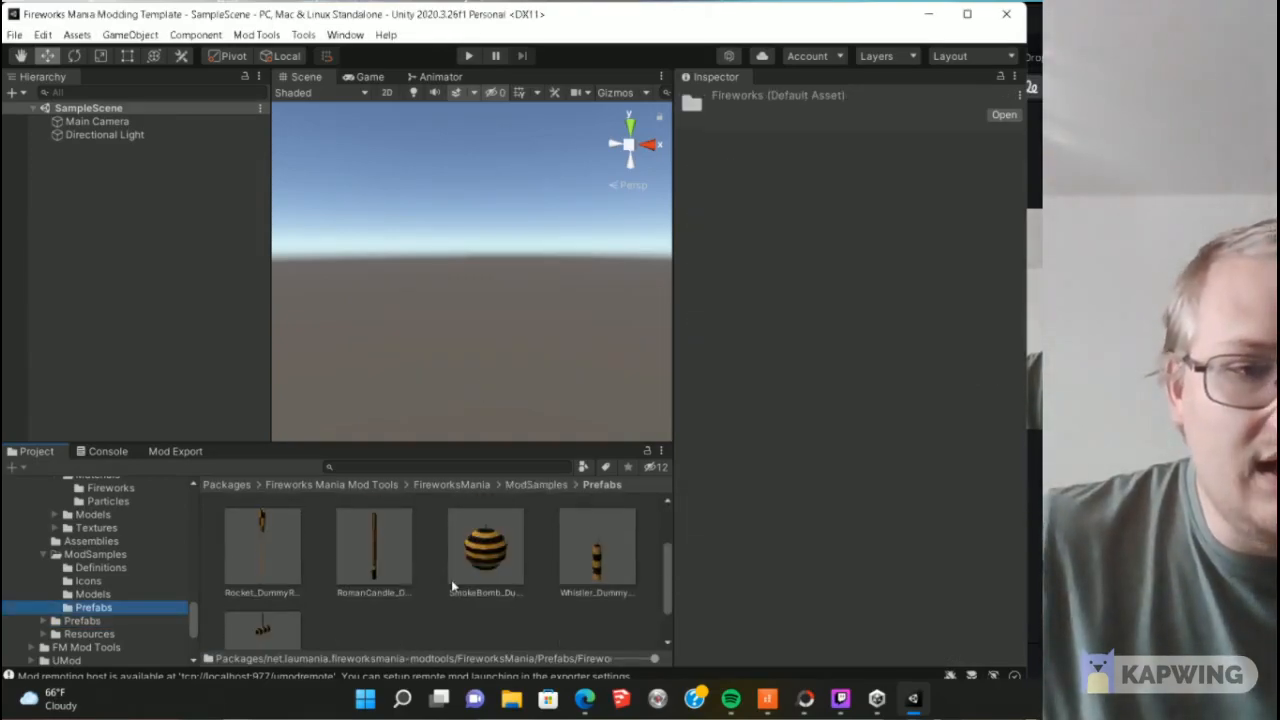
# Step: Place the Rocket_DummyRocket prefab in the scene and save it as a prefab variant in the Rocket Thunderstruck folder
pyautogui.scroll(2, 305, 605)
pyautogui.moveTo(263, 604); pyautogui.dragTo(166, 200)
pyautogui.scroll(-6, 130, 600)
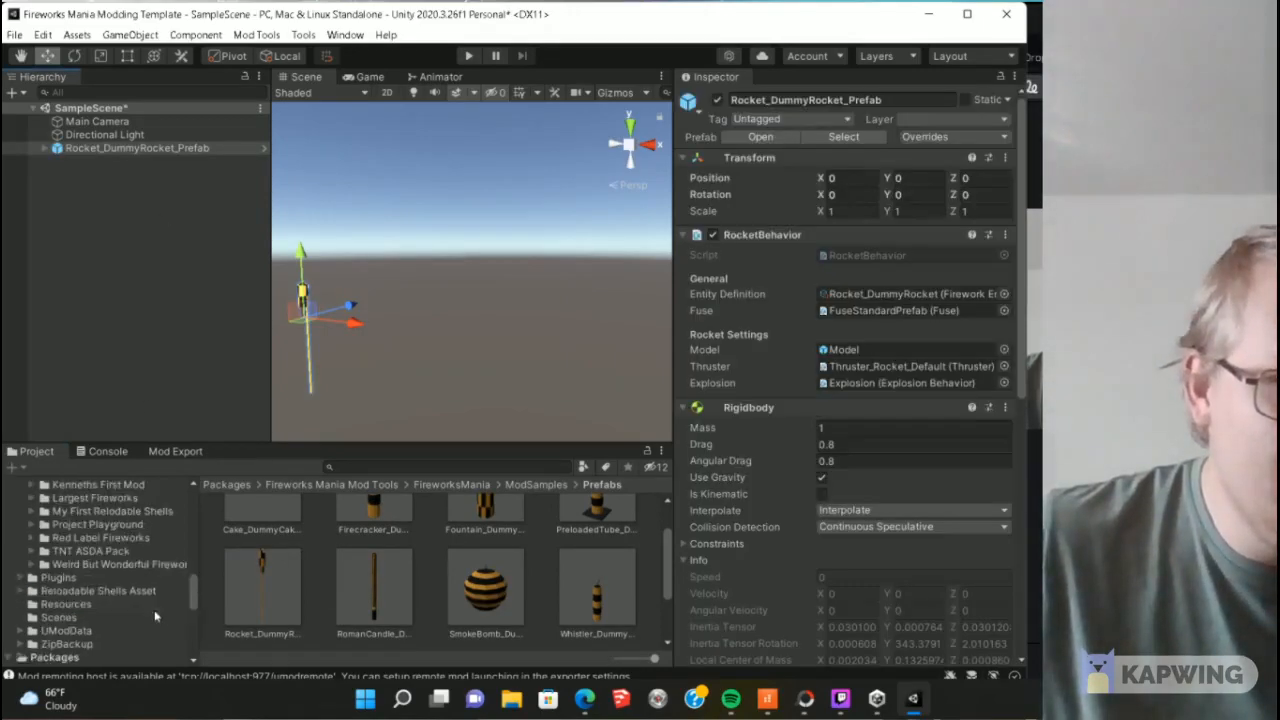
pyautogui.scroll(-3, 136, 574)
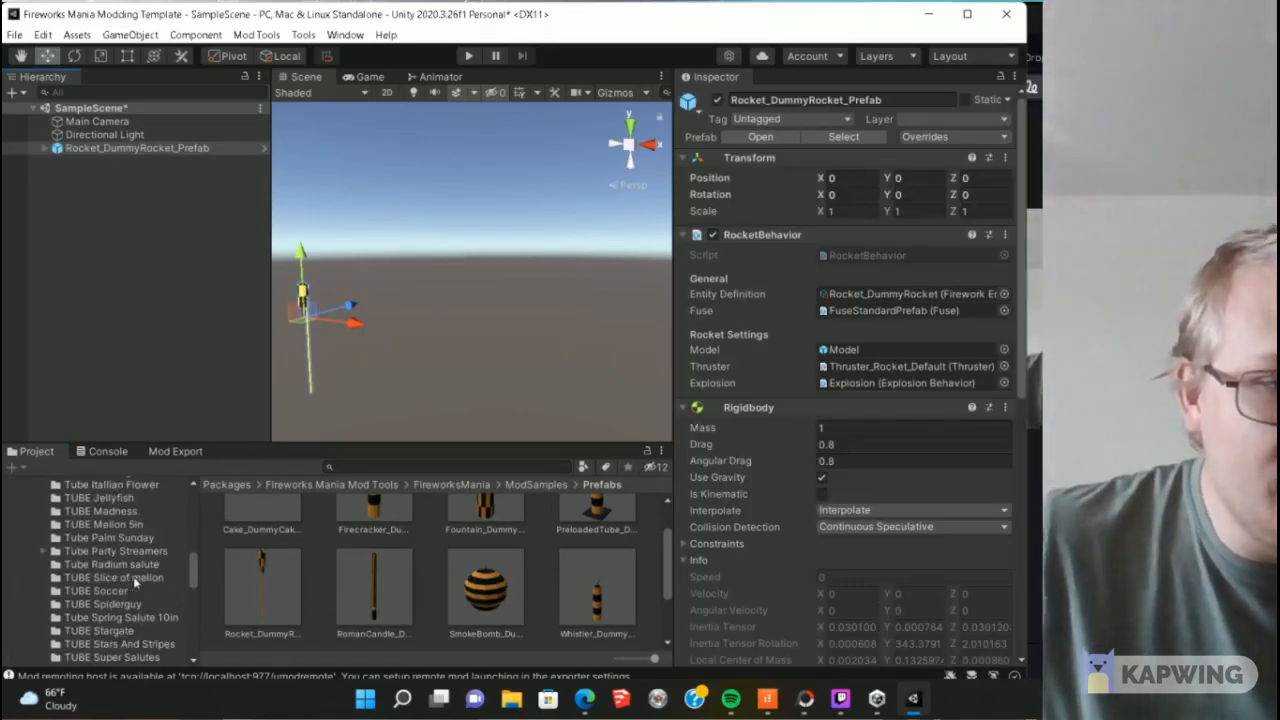
pyautogui.scroll(5, 150, 597)
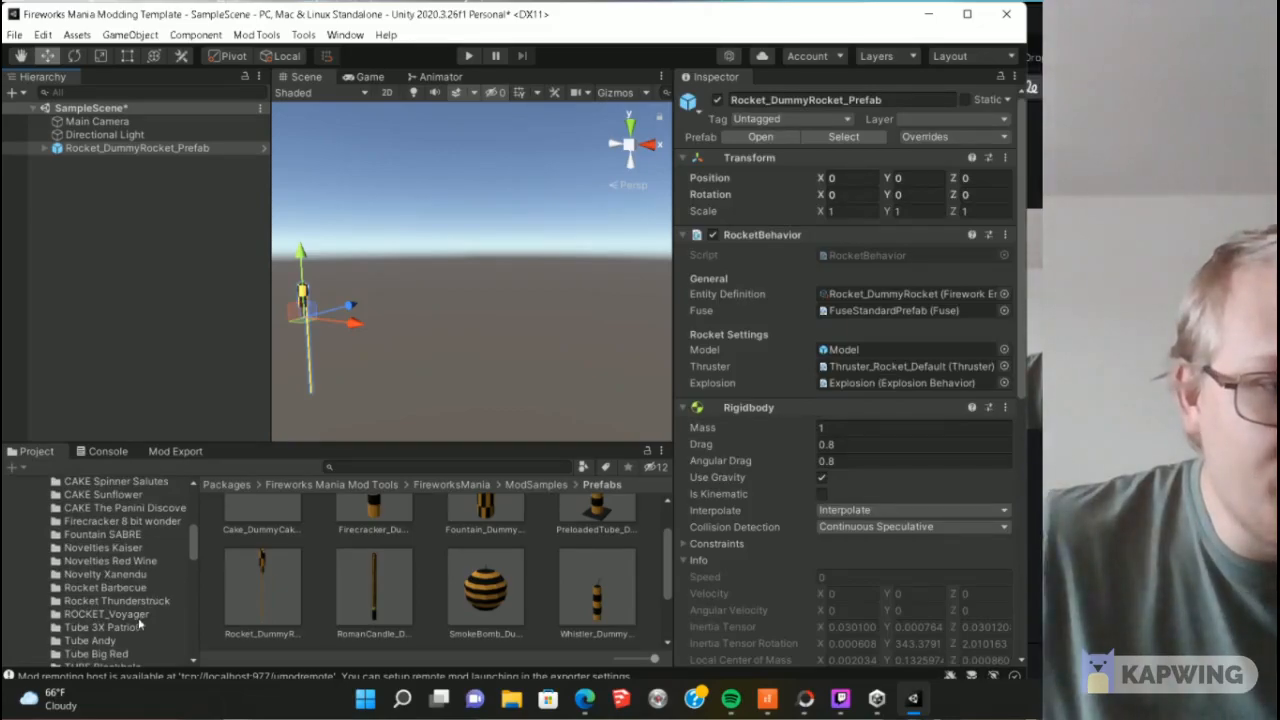
pyautogui.click(149, 602)
pyautogui.moveTo(540, 590); pyautogui.dragTo(539, 555)
pyautogui.click(554, 382)
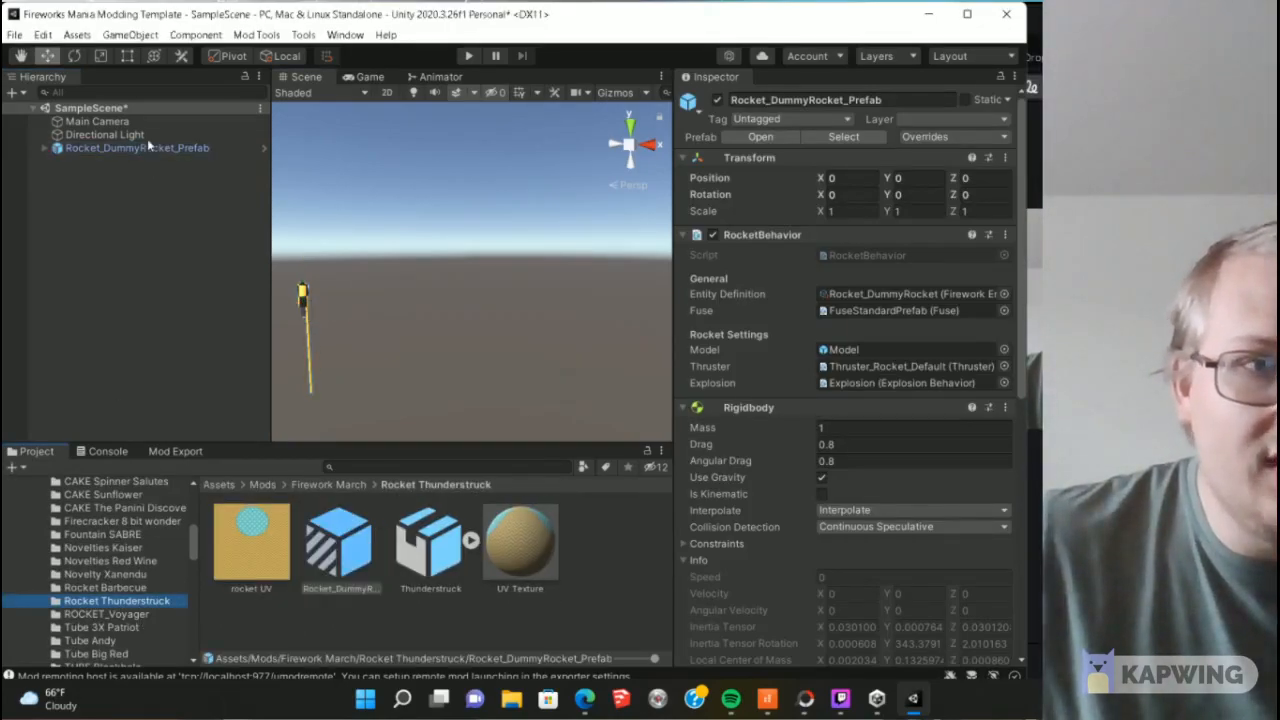
# Step: Delete the Rocket_DummyRocket_Prefab instance from SampleScene and save the scene
pyautogui.rightClick(151, 150)
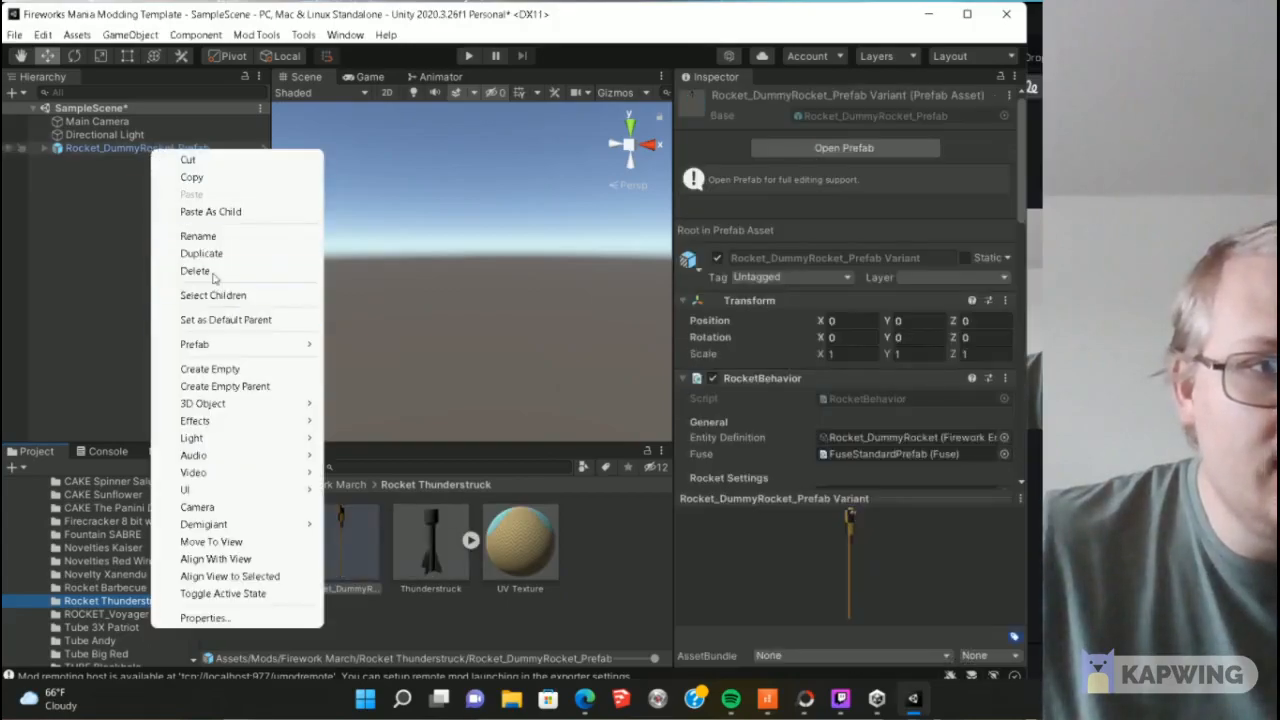
pyautogui.click(215, 271)
pyautogui.click(15, 34)
pyautogui.click(40, 109)
# Step: Open the dummy rocket prefab variant for editing and place the Thunderstruck model inside Rocket_DummyRocket
pyautogui.click(357, 552)
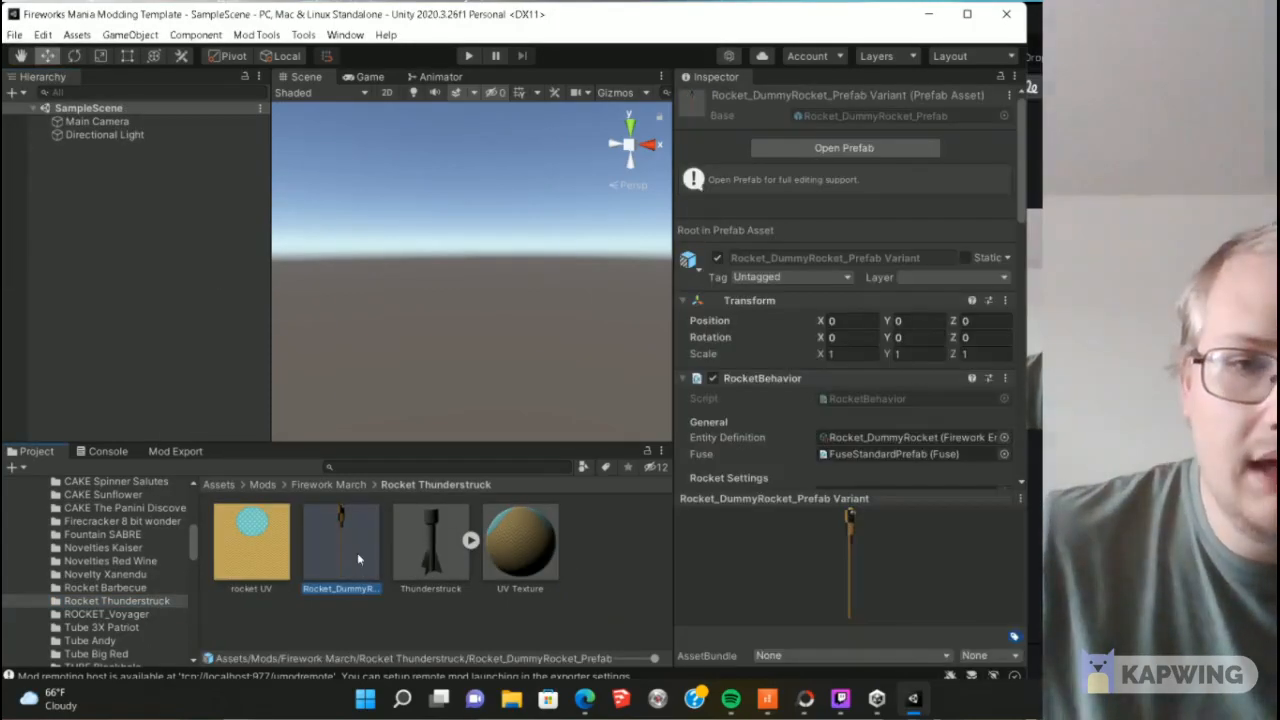
pyautogui.doubleClick(354, 552)
pyautogui.moveTo(428, 568); pyautogui.dragTo(148, 165)
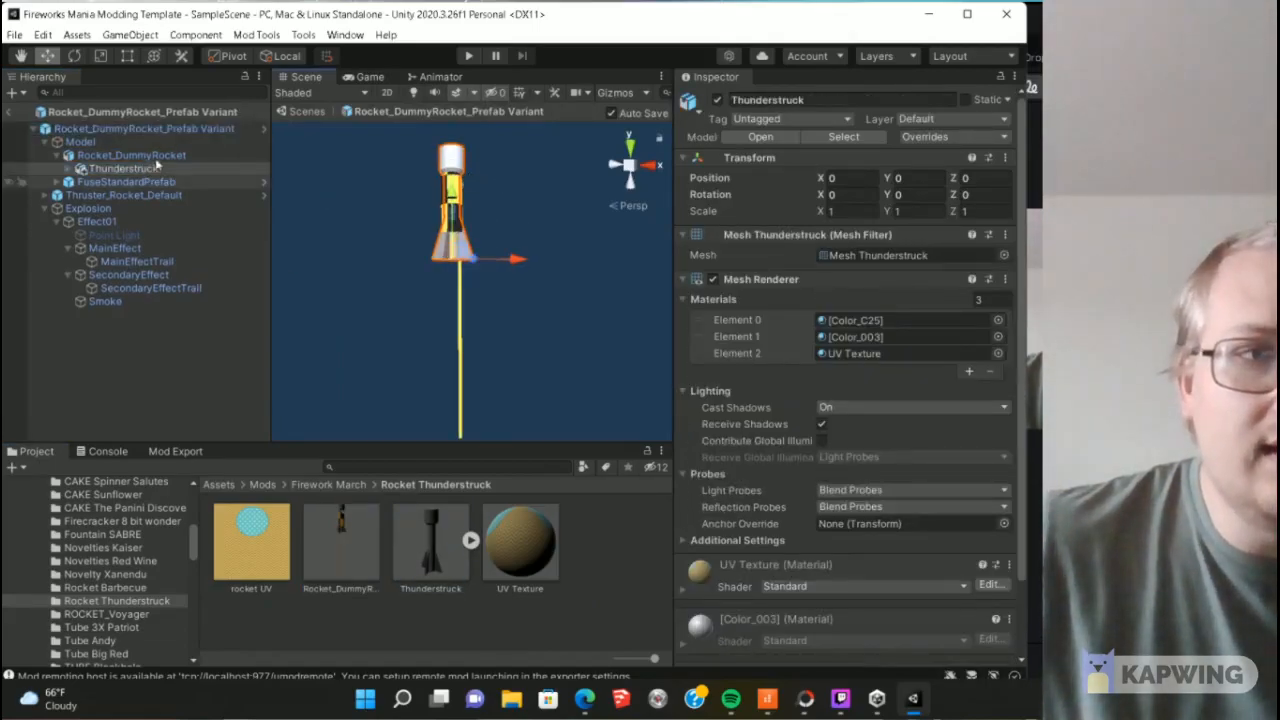
# Step: Set the mesh of Rocket_DummyRocket to None so that only the Thunderstruck model represents the rocket
pyautogui.click(131, 155)
pyautogui.click(1004, 255)
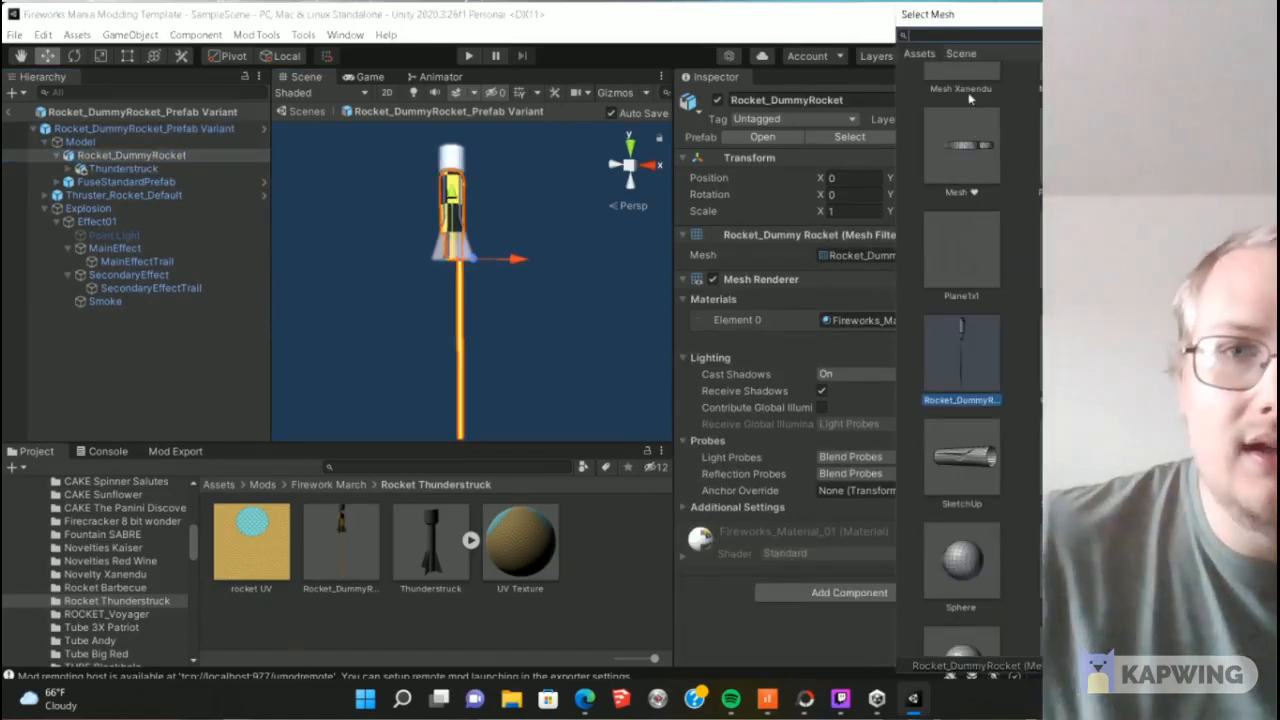
pyautogui.scroll(-10, 968, 98)
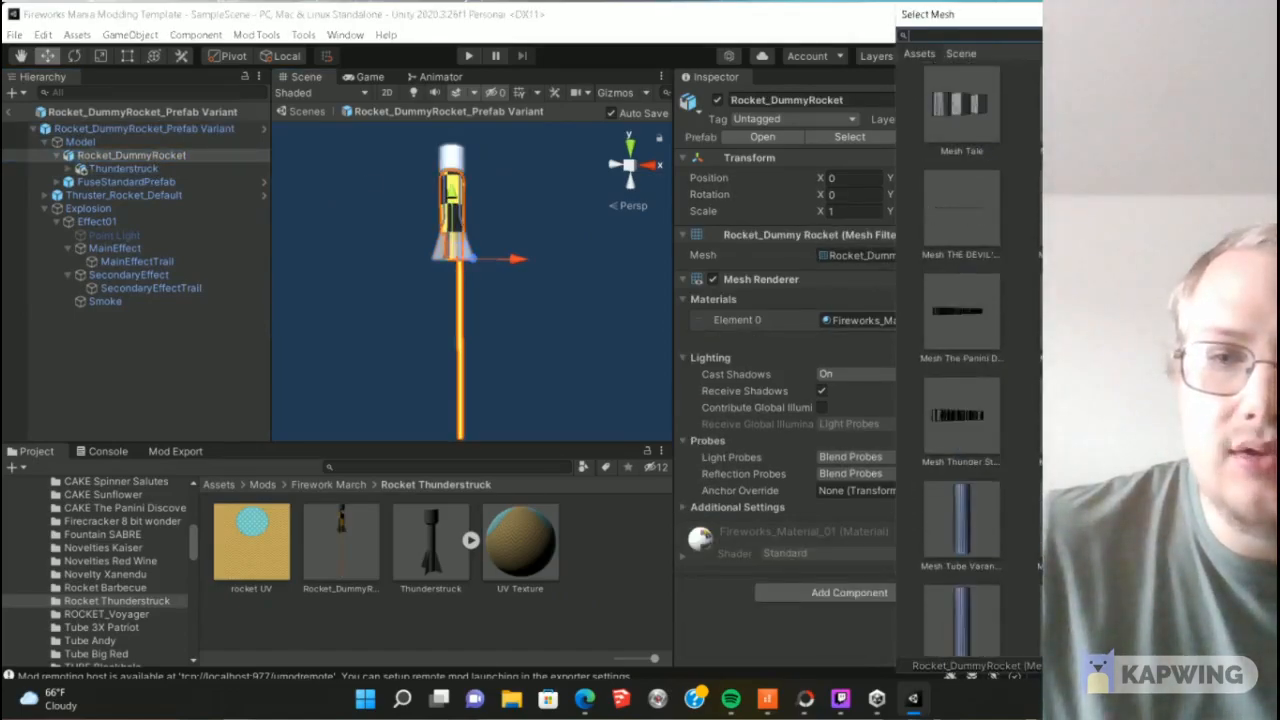
pyautogui.scroll(15, 968, 360)
pyautogui.doubleClick(961, 104)
pyautogui.moveTo(476, 258); pyautogui.dragTo(476, 258, button='middle')
pyautogui.press('f')
pyautogui.click(105, 157)
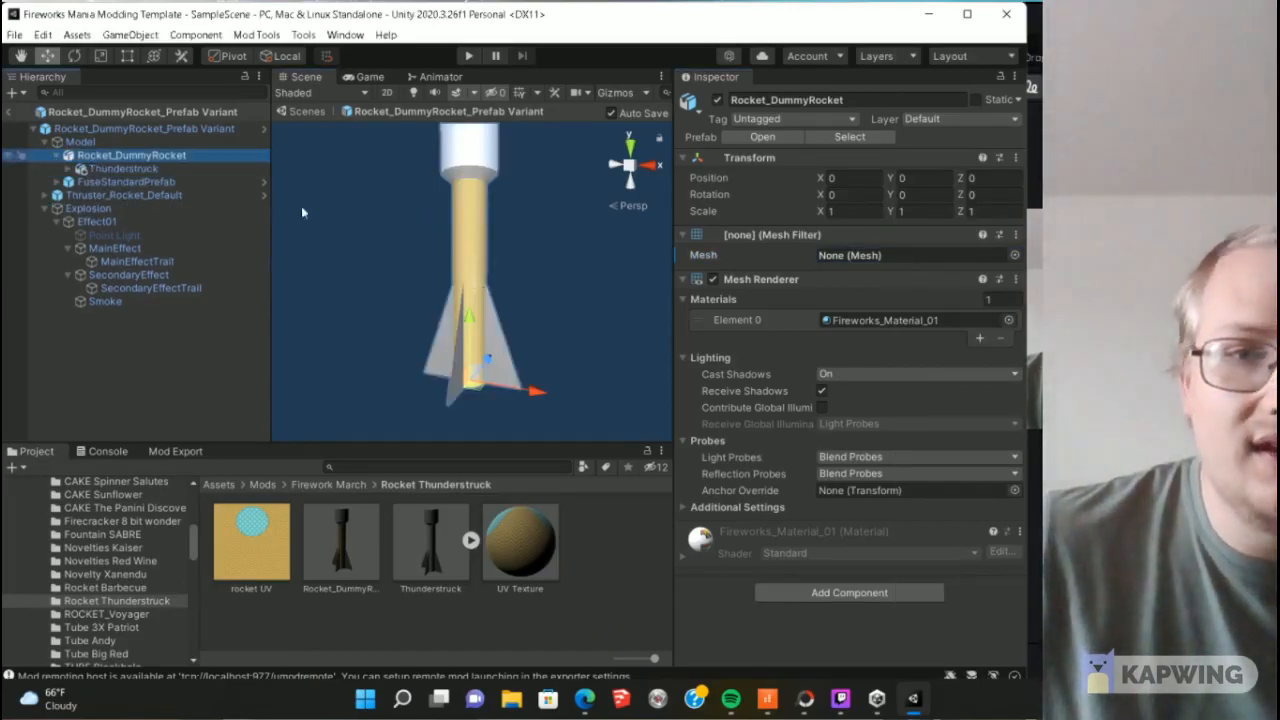
# Step: Locate the UV Texture material among the Thunderstruck object's materials and open its settings
pyautogui.click(120, 168)
pyautogui.click(931, 352)
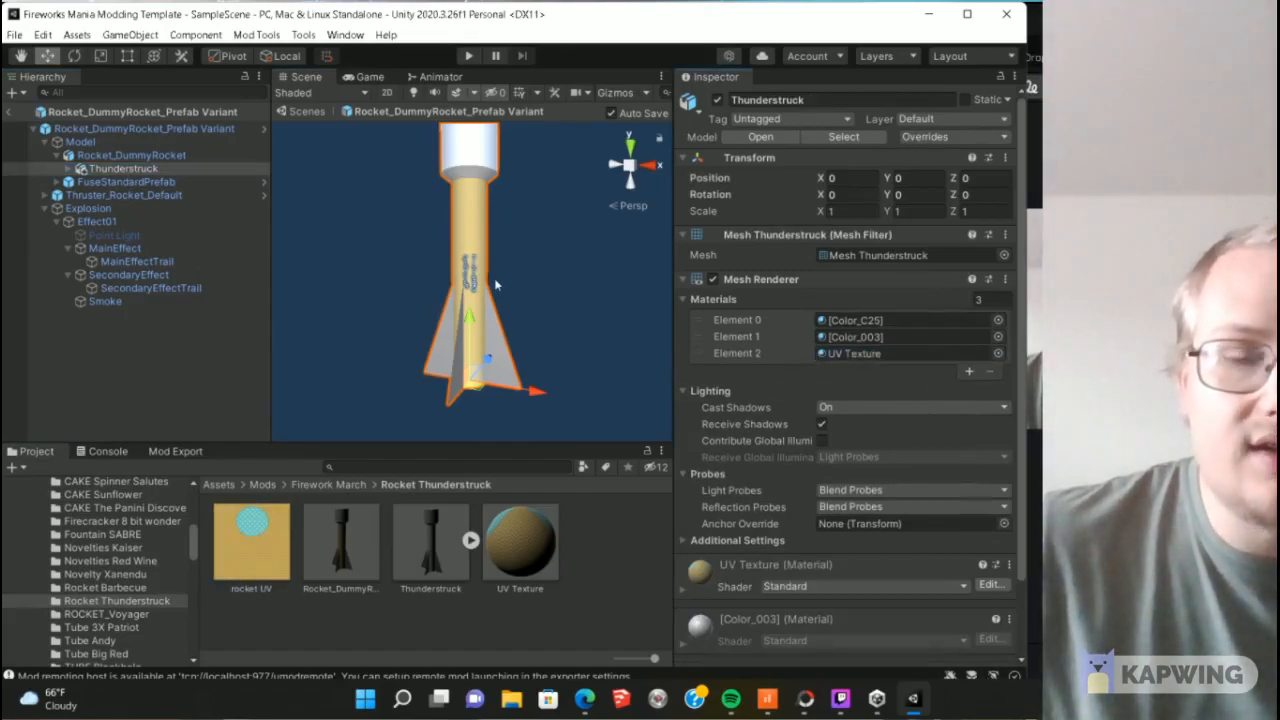
pyautogui.click(528, 555)
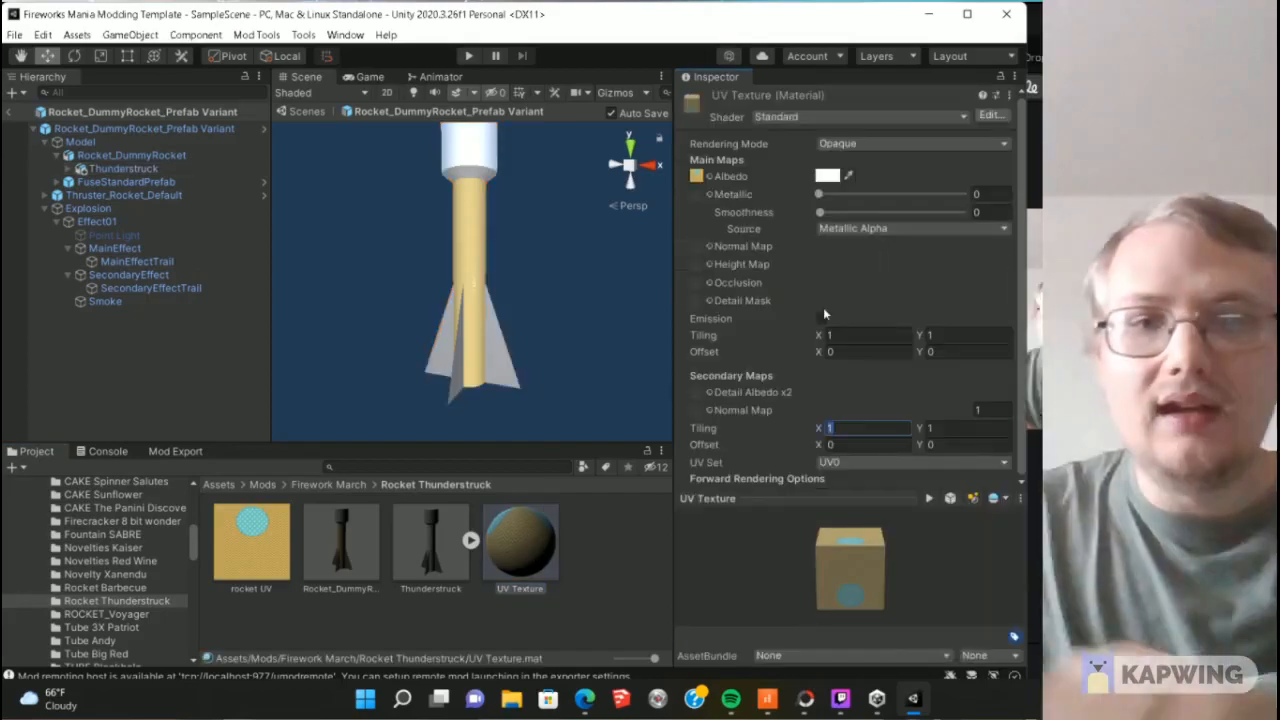
# Step: Try main tiling values of 0.1, 2 and 0.001 on the UV Texture material and inspect the rocket from several angles
pyautogui.click(850, 335)
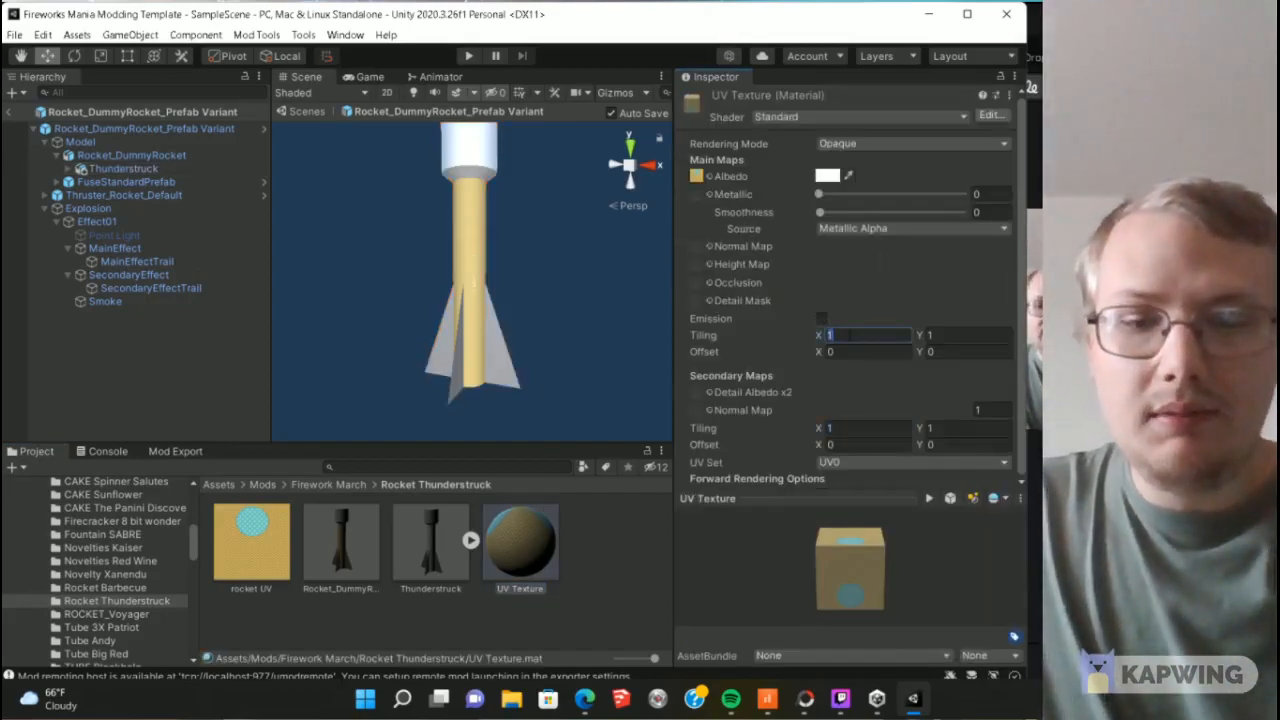
pyautogui.write('0.1')
pyautogui.write('2')
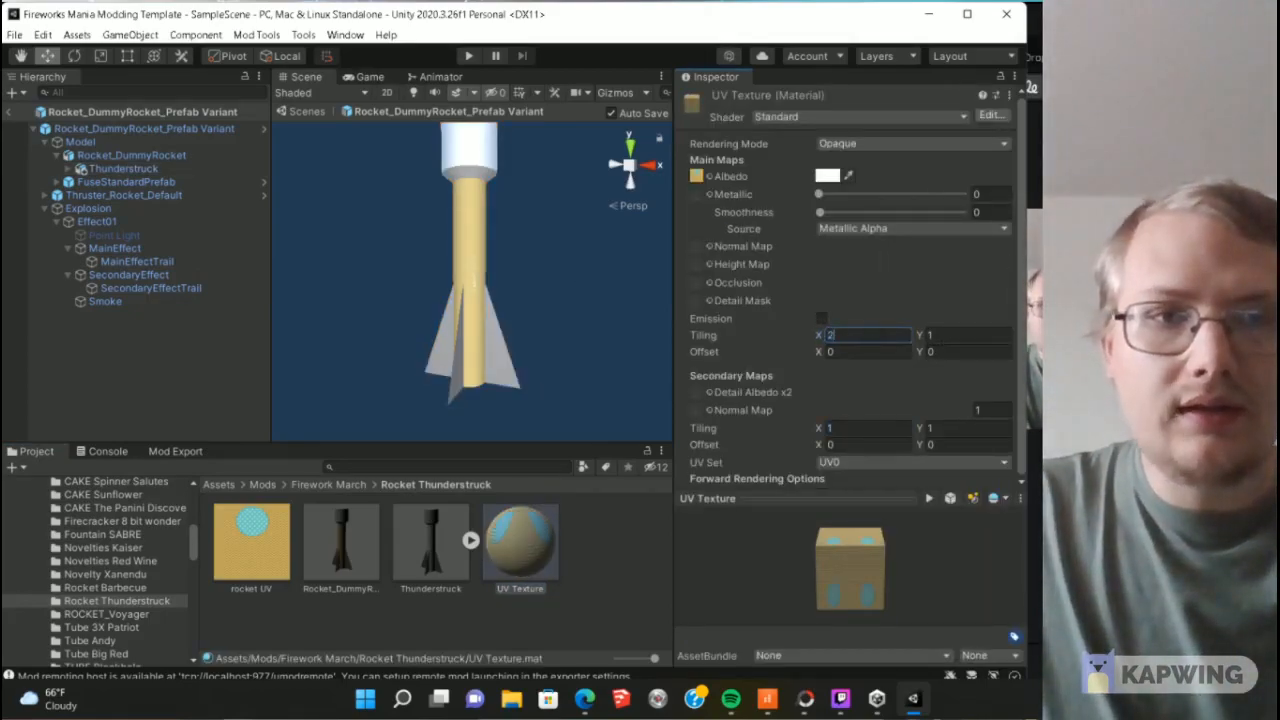
pyautogui.write('0.001')
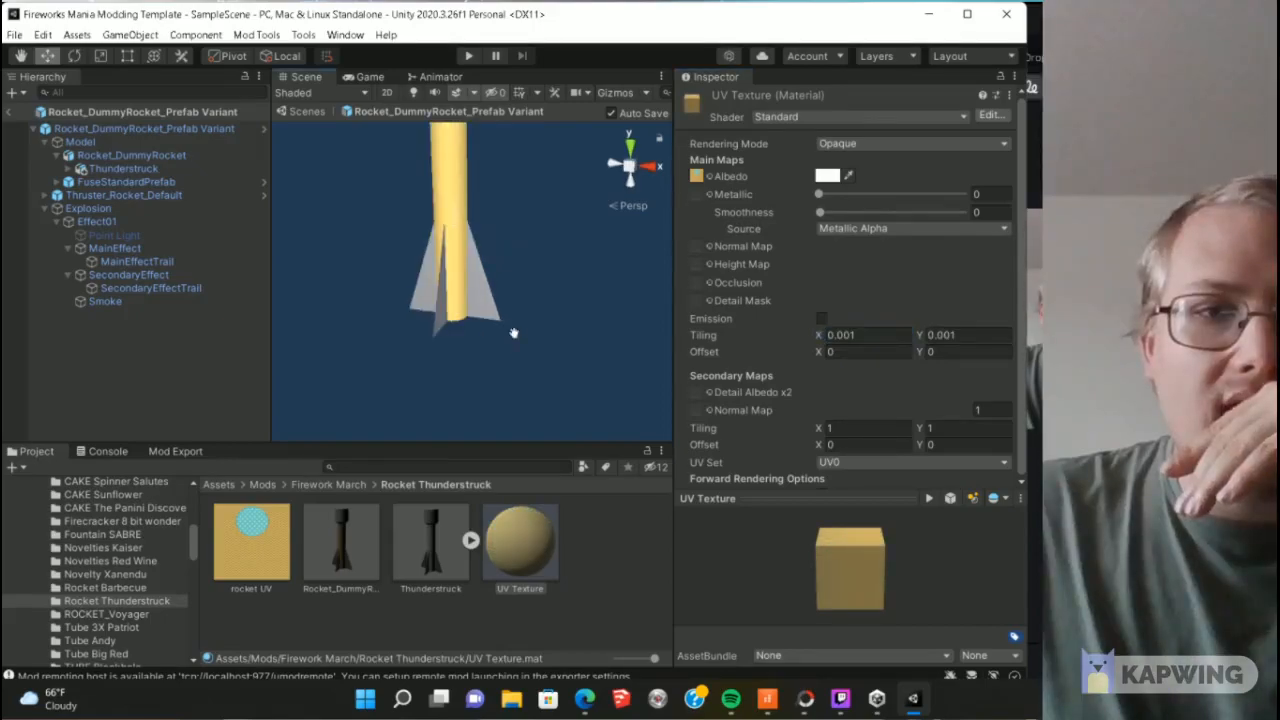
pyautogui.moveTo(514, 334); pyautogui.dragTo(569, 280, button='right')
pyautogui.moveTo(570, 280); pyautogui.dragTo(534, 253, button='middle')
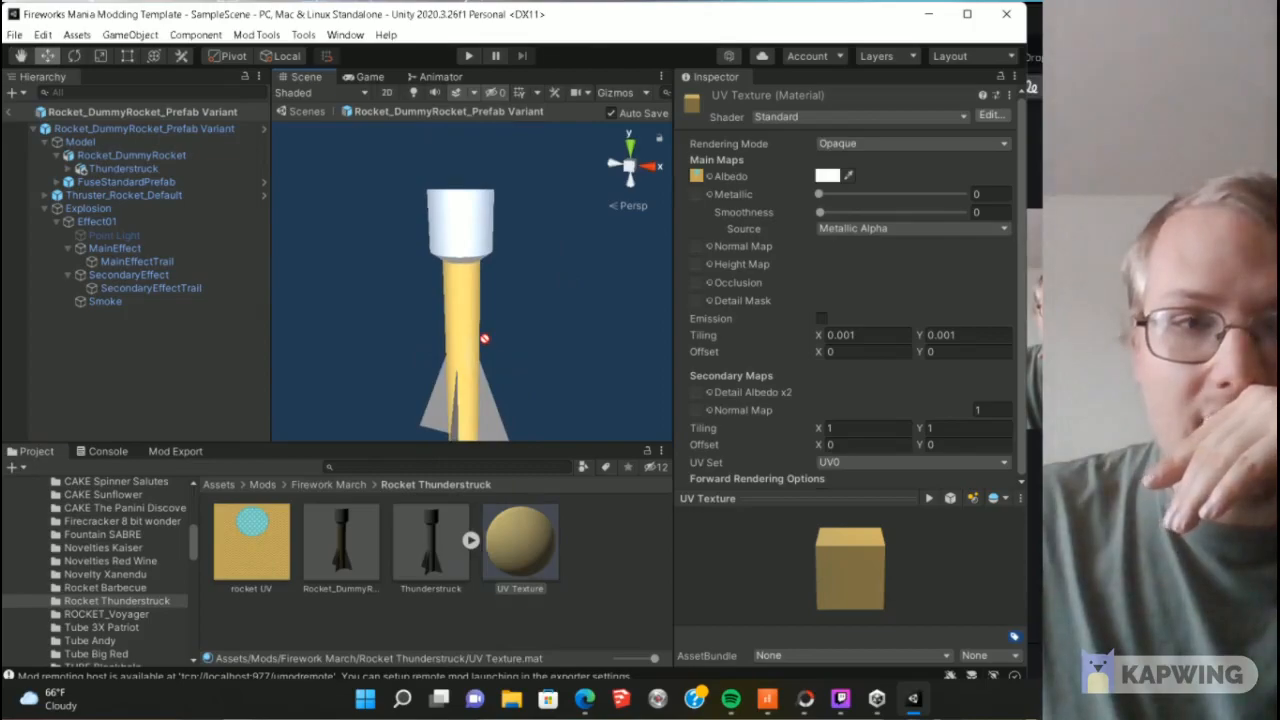
pyautogui.moveTo(489, 378); pyautogui.dragTo(403, 354, button='right')
pyautogui.moveTo(403, 354); pyautogui.dragTo(466, 376, button='middle')
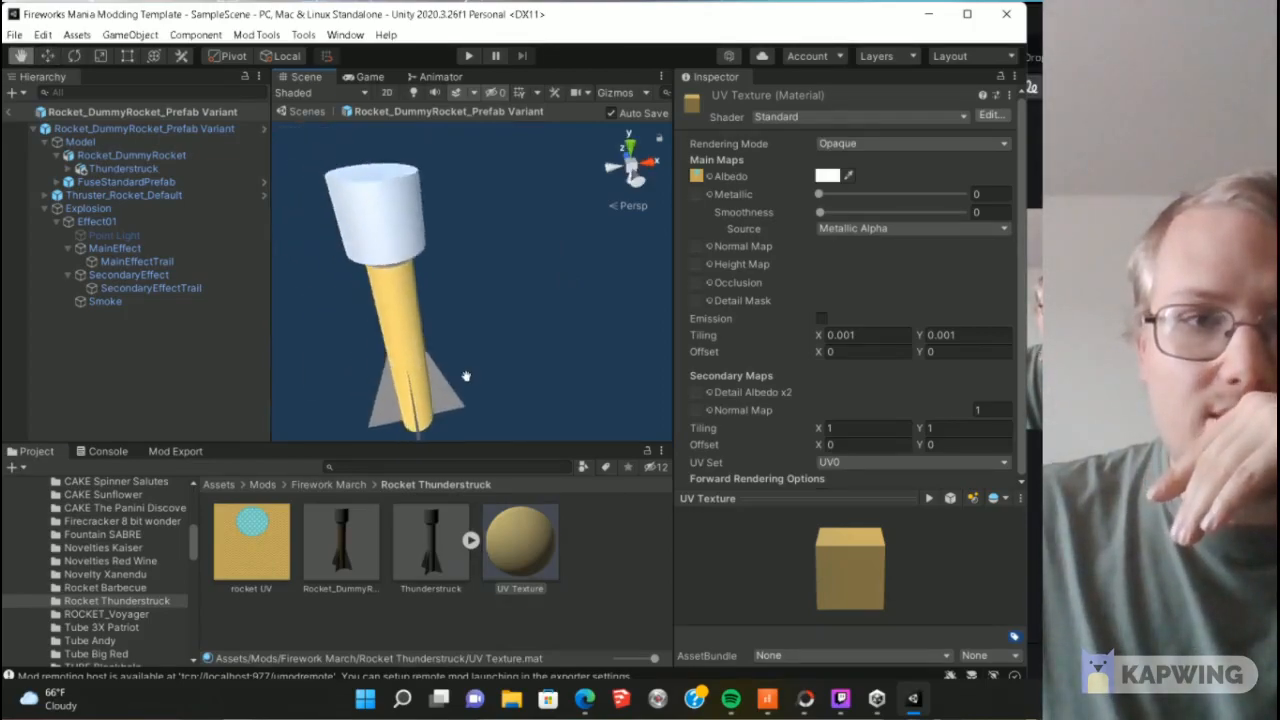
pyautogui.scroll(2, 466, 376)
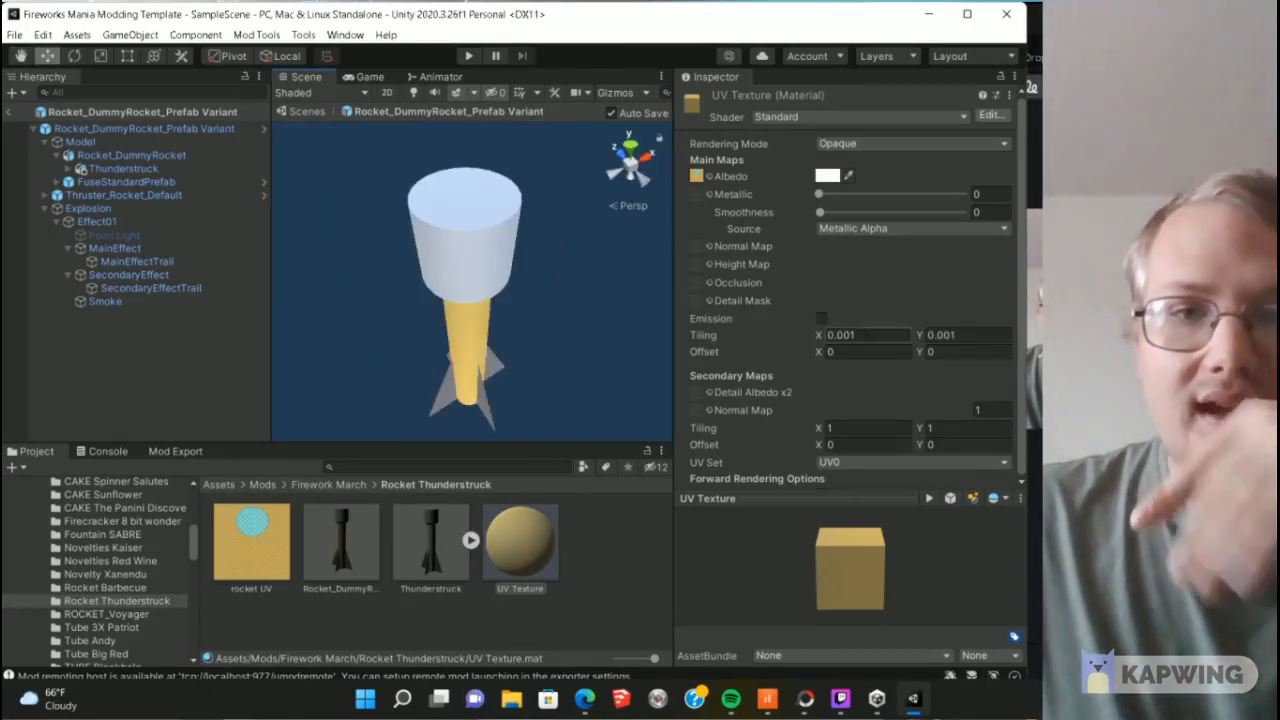
# Step: Restore the UV Texture material's main tiling to 1, inspect the rocket body, and reduce both X and Y tiling to 0.1
pyautogui.write('1')
pyautogui.click(972, 335)
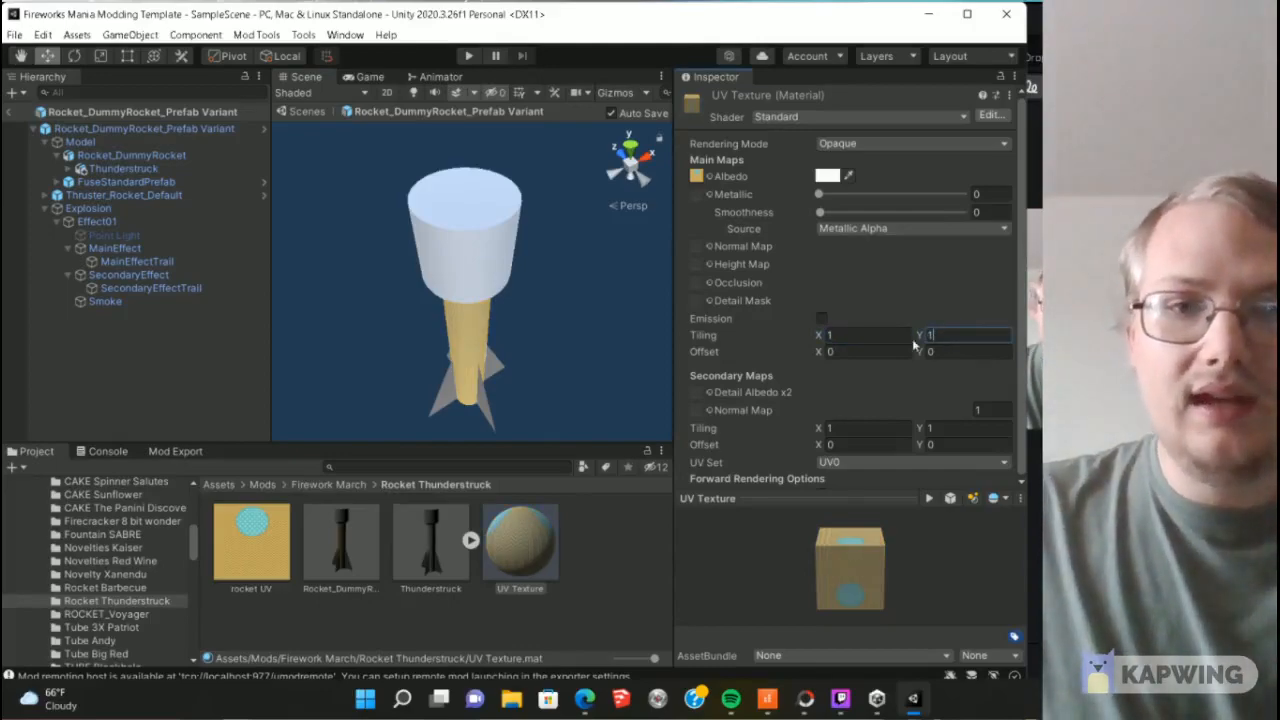
pyautogui.scroll(1, 492, 348)
pyautogui.scroll(-1, 492, 348)
pyautogui.moveTo(512, 302); pyautogui.dragTo(540, 220, button='right')
pyautogui.click(413, 93)
pyautogui.moveTo(487, 261); pyautogui.dragTo(490, 260, button='middle')
pyautogui.moveTo(490, 261); pyautogui.dragTo(457, 371, button='right')
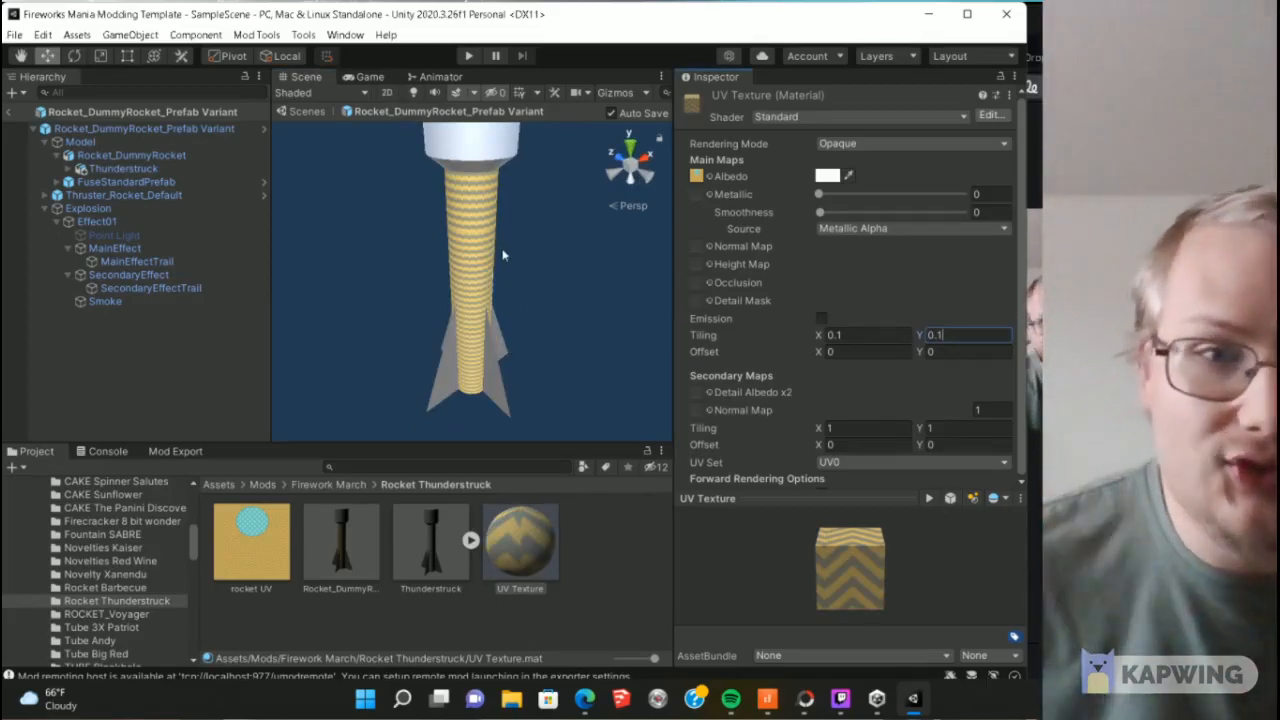
# Step: Set both X and Y main tiling of the UV Texture material to 0.01
pyautogui.click(854, 337)
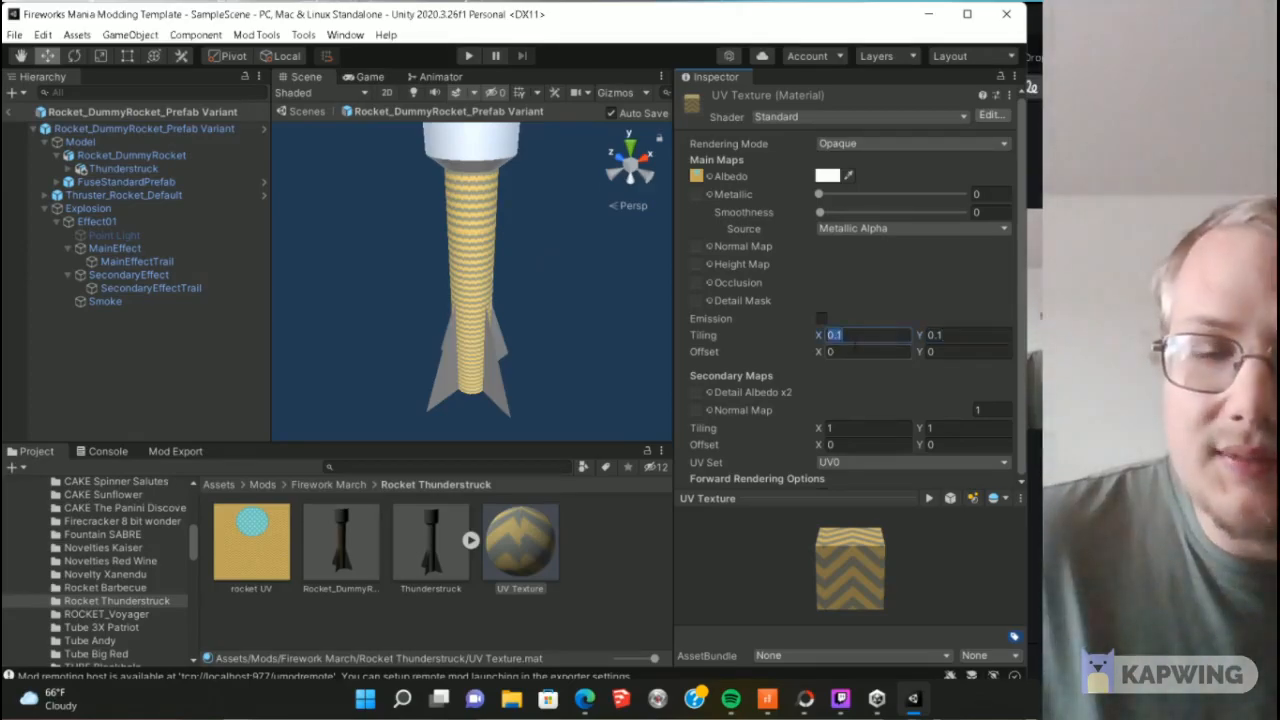
pyautogui.write('0.')
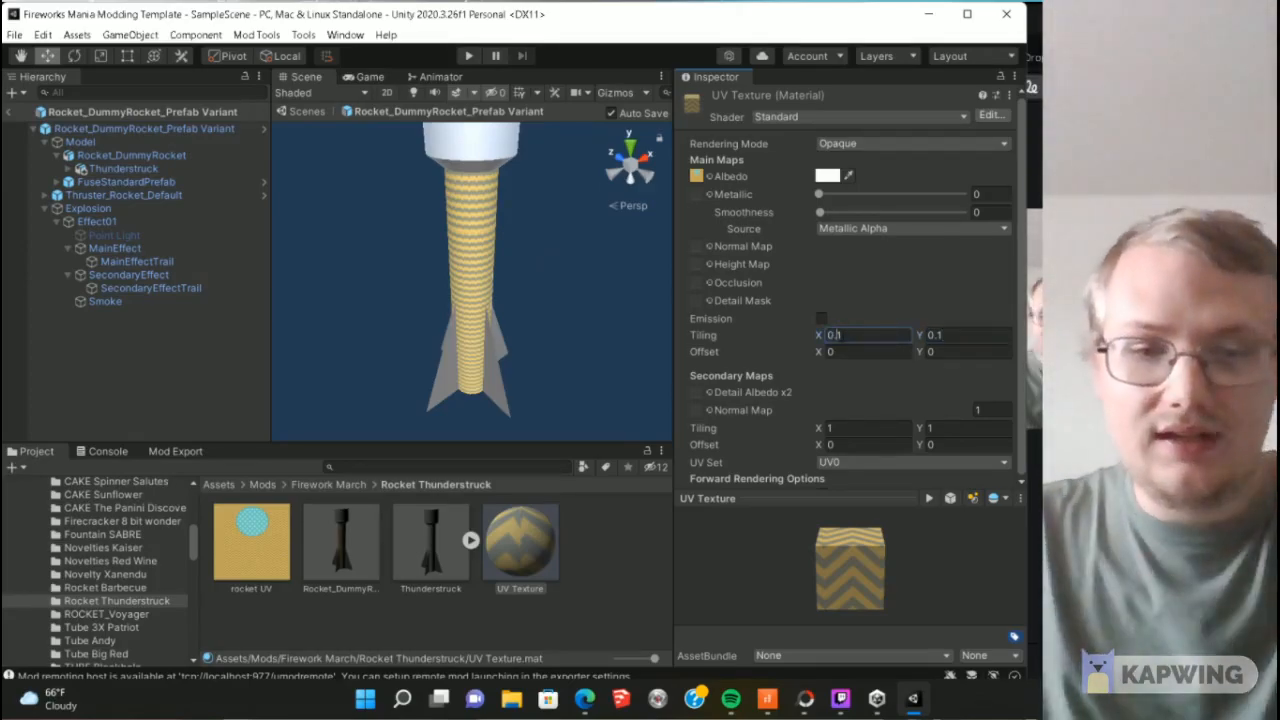
pyautogui.write('01')
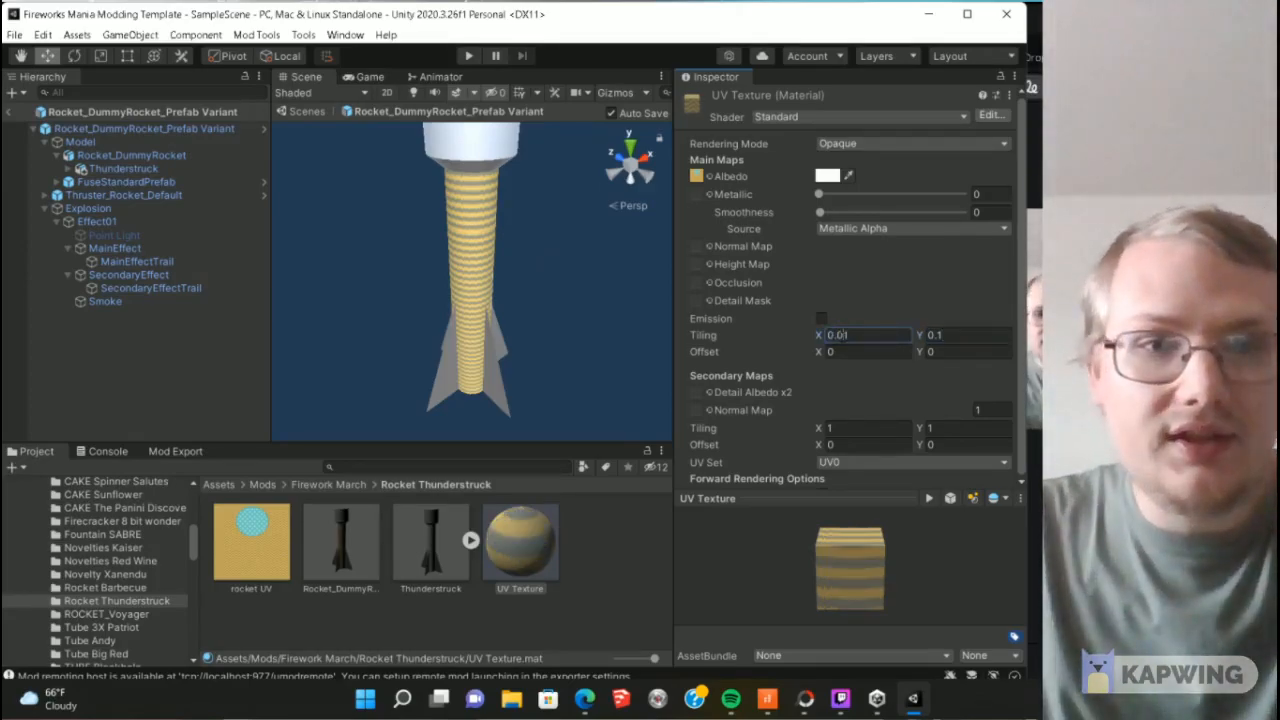
pyautogui.click(927, 337)
pyautogui.write('0.01')
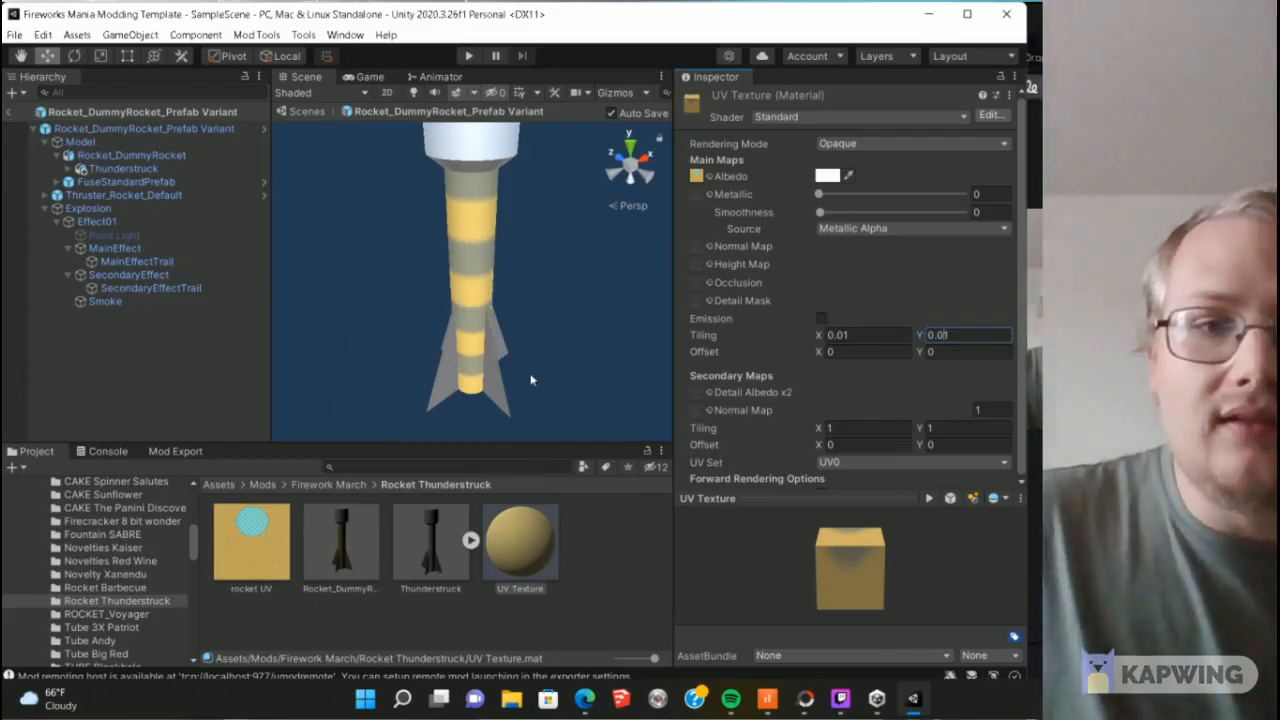
# Step: Try the 96,96,96 material in Element 1 of the Thunderstruck object's mesh renderer
pyautogui.click(500, 393)
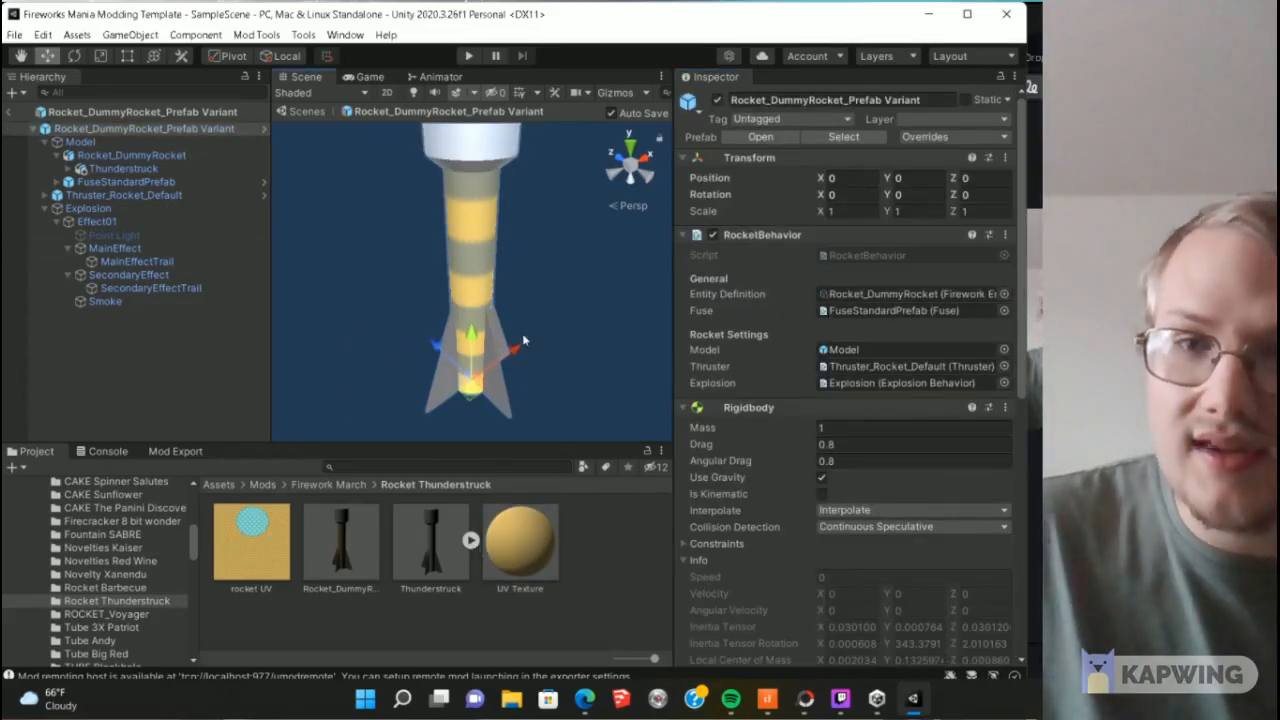
pyautogui.click(120, 168)
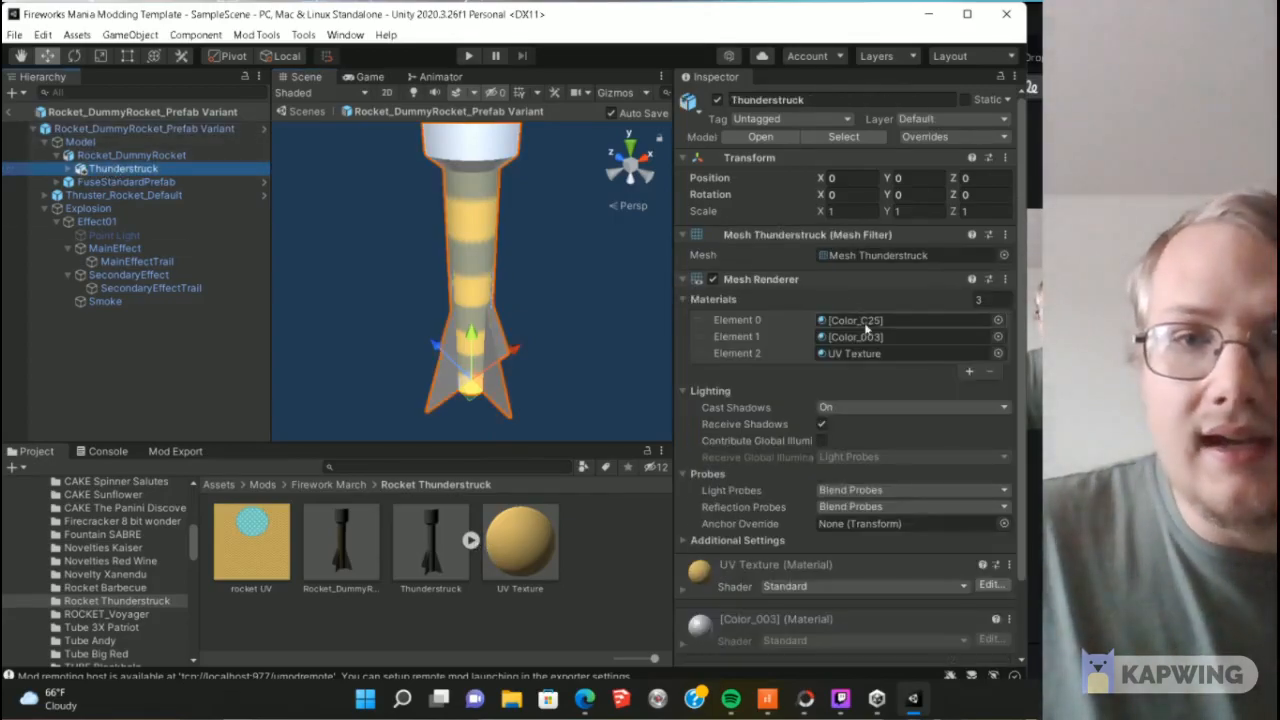
pyautogui.click(925, 337)
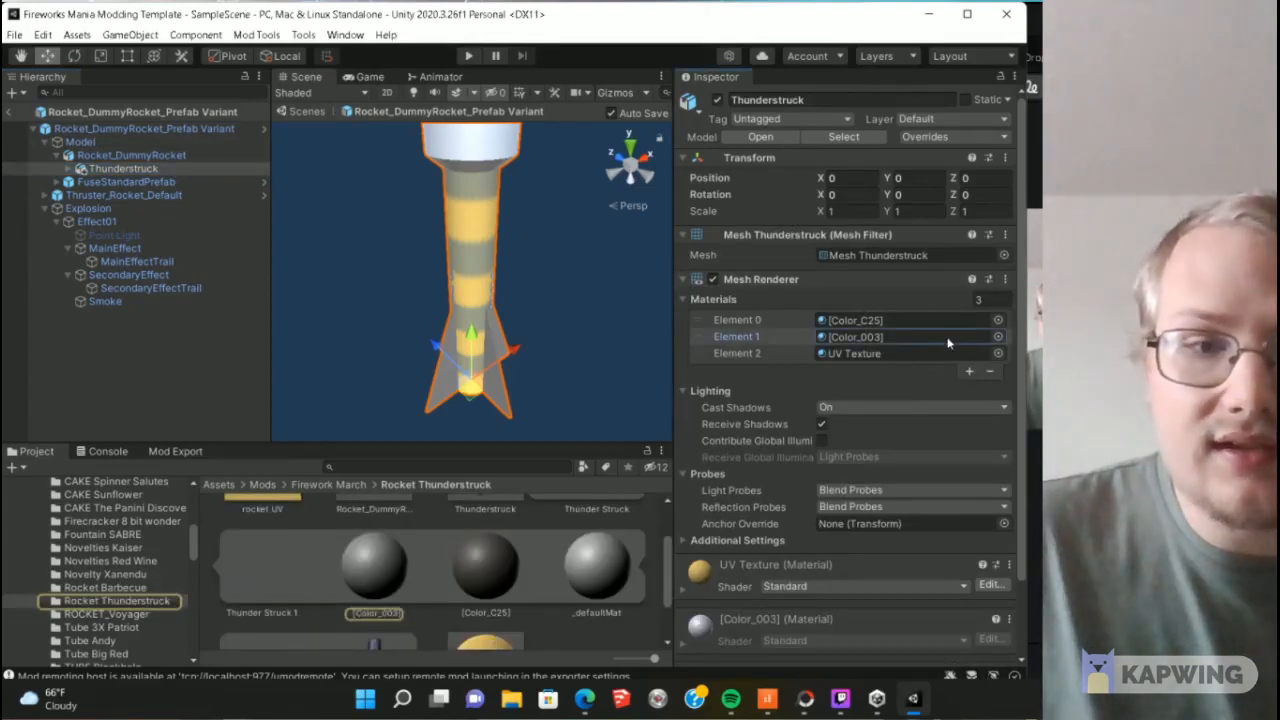
pyautogui.click(998, 337)
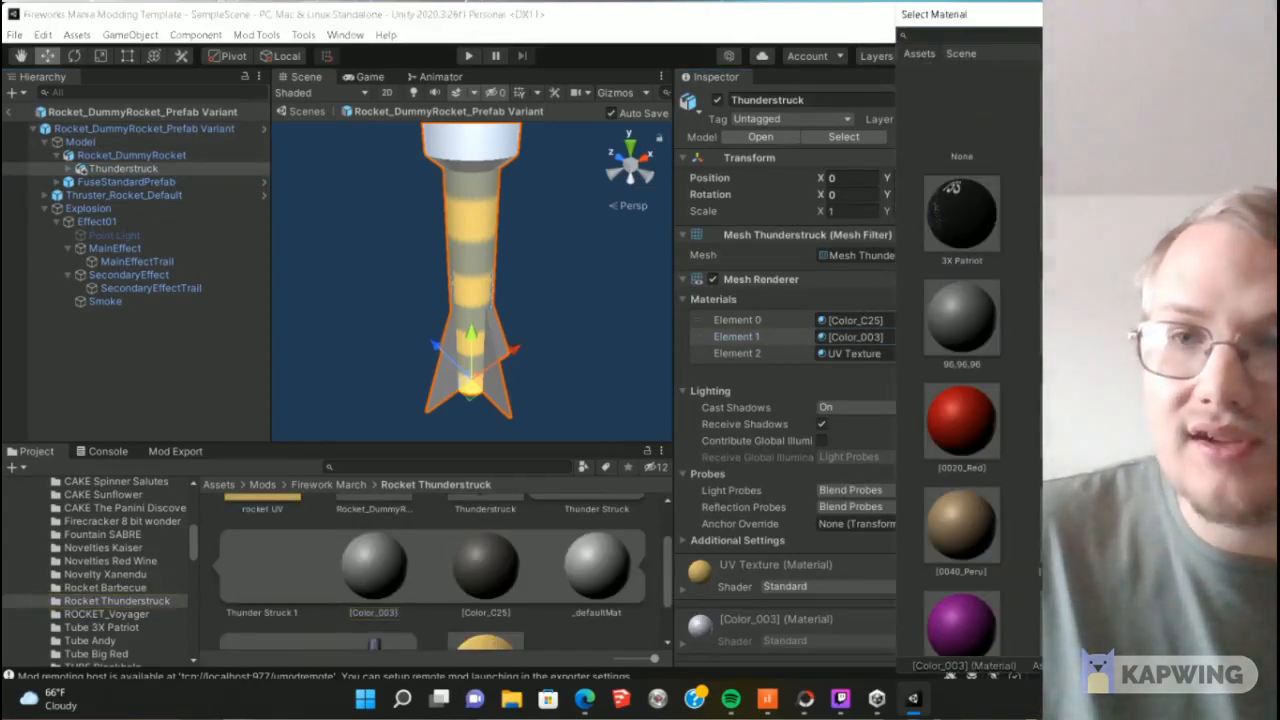
pyautogui.click(962, 318)
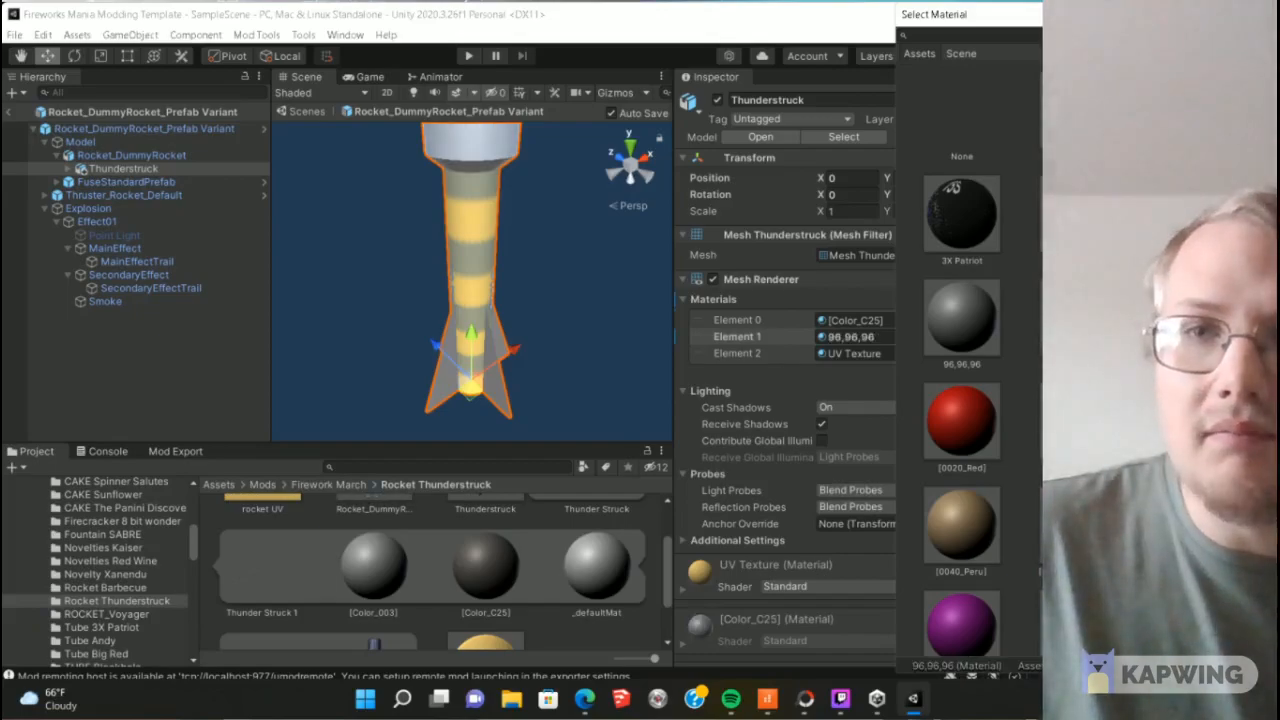
pyautogui.press('Escape')
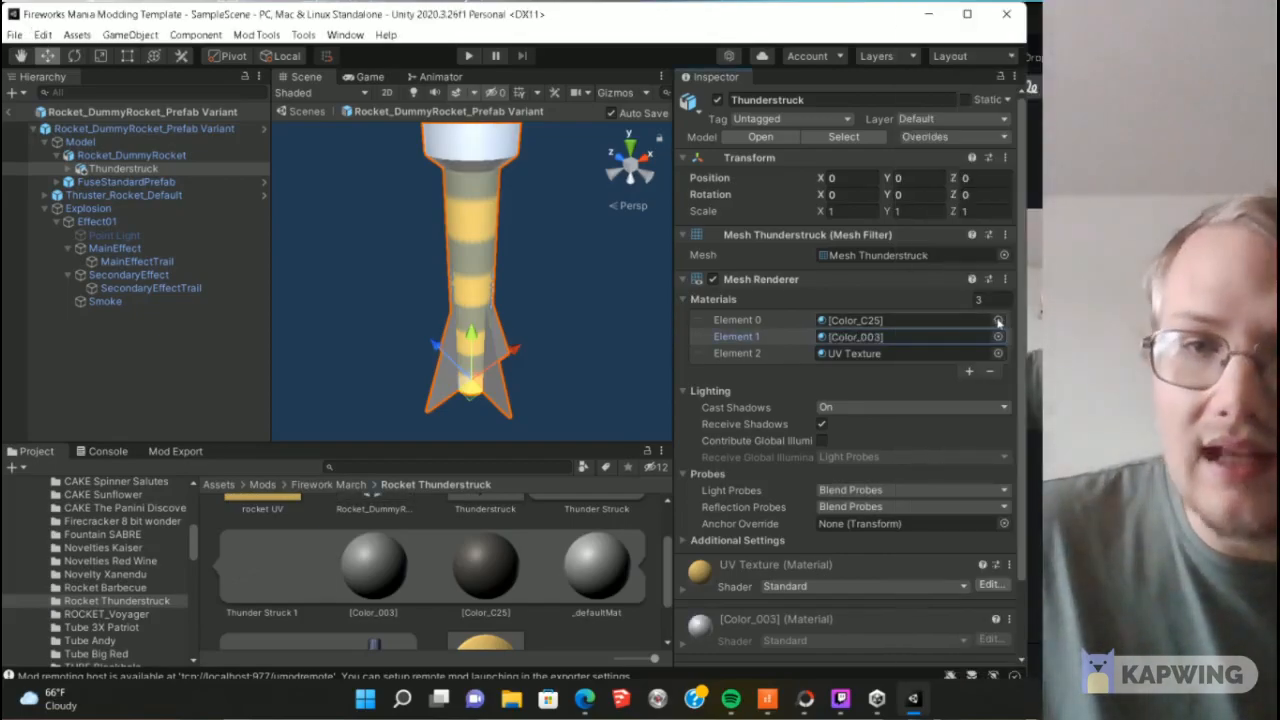
# Step: Assign the __Color_L22_ material to Element 0 of Thunderstruck to recolour the rocket's fins
pyautogui.click(998, 322)
pyautogui.click(962, 453)
pyautogui.scroll(-5, 962, 453)
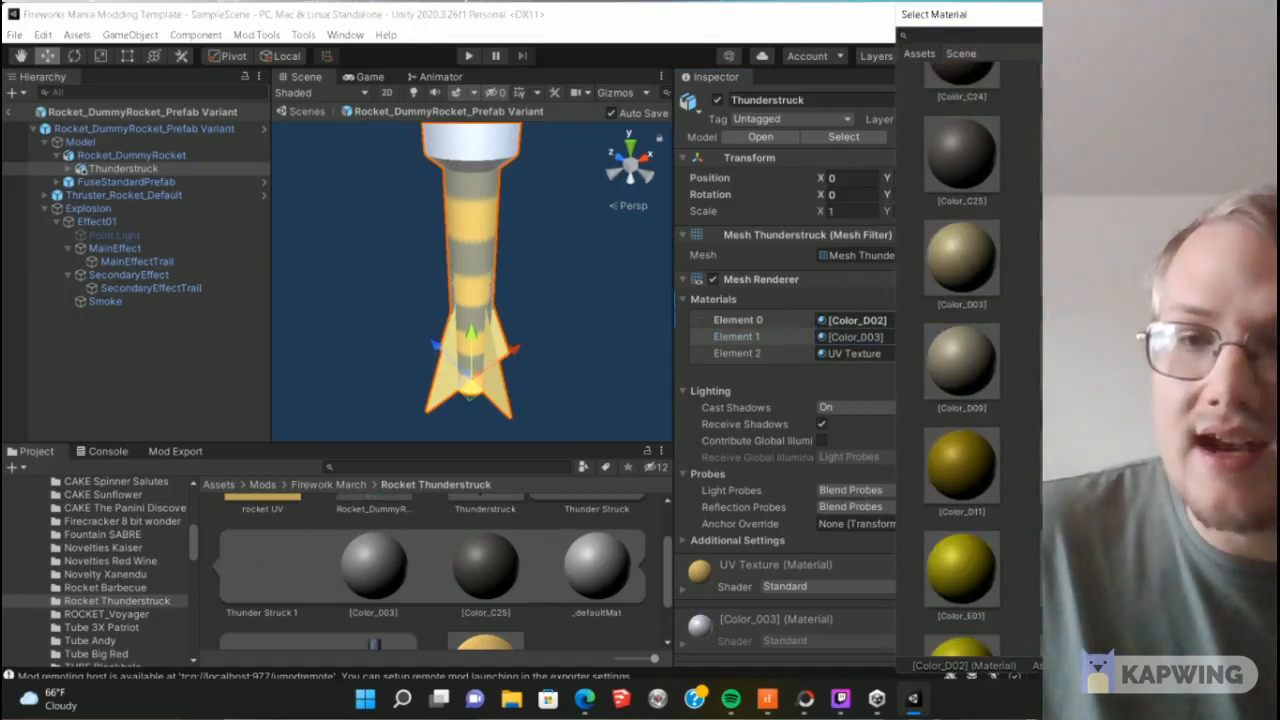
pyautogui.scroll(-10, 1078, 400)
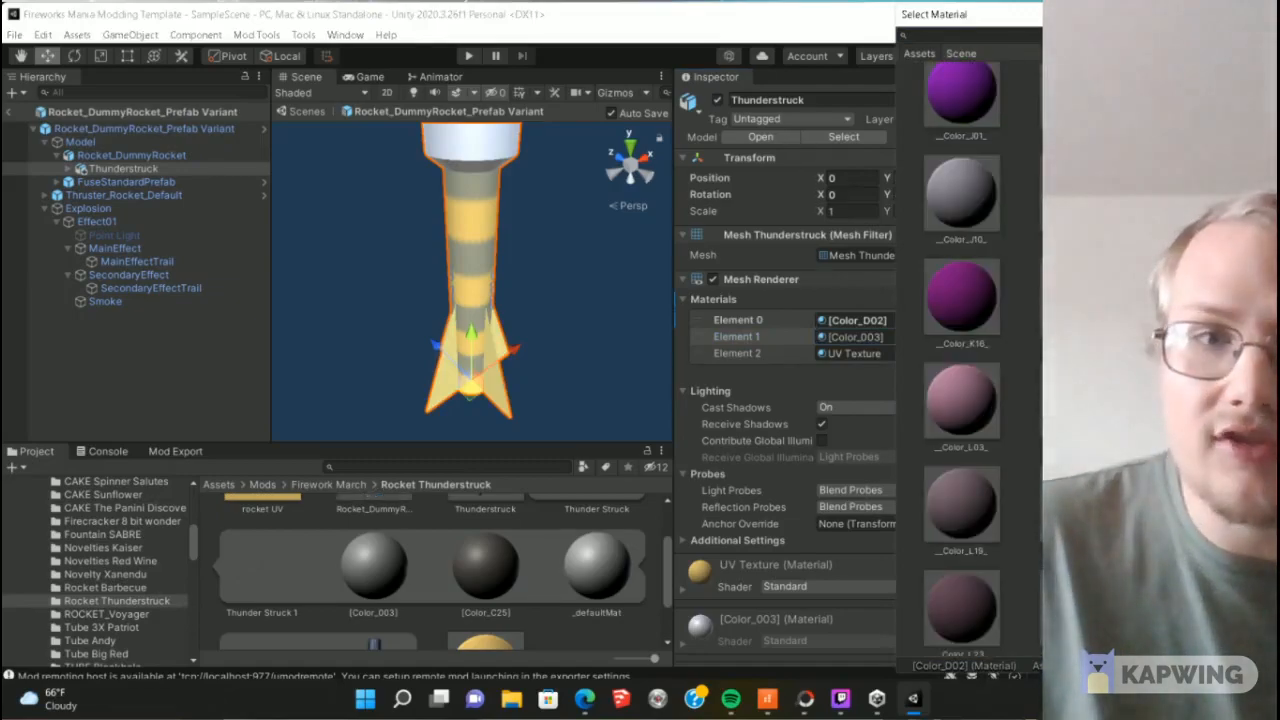
pyautogui.click(1186, 400)
pyautogui.click(1186, 504)
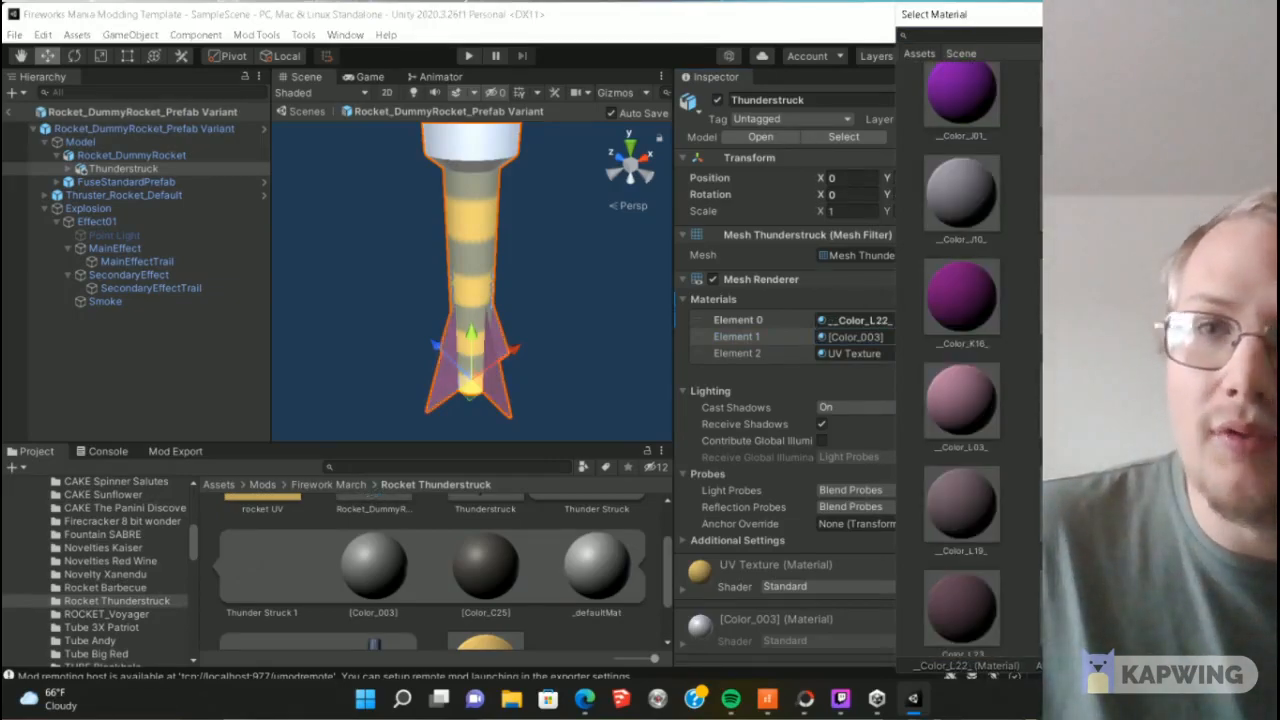
pyautogui.click(765, 496)
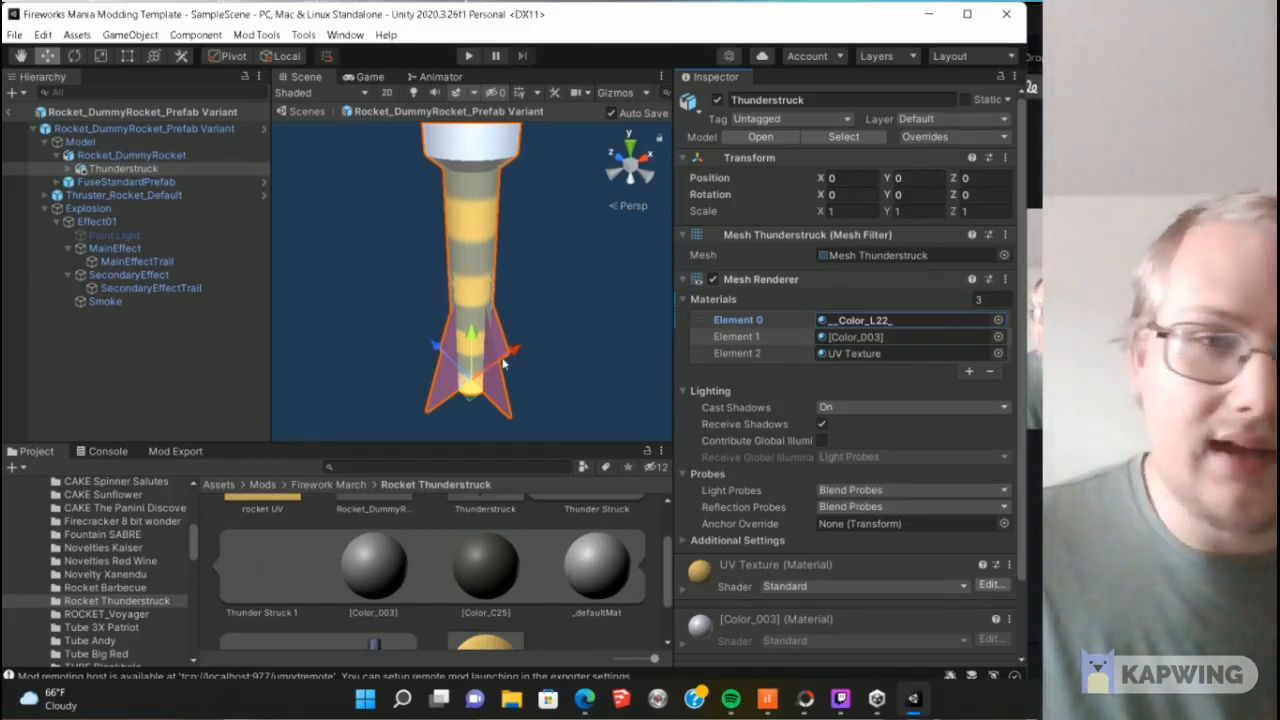
# Step: Find the Foil material, assign it to Element 1 of Thunderstruck, and inspect the rocket head and body
pyautogui.scroll(-5, 503, 364)
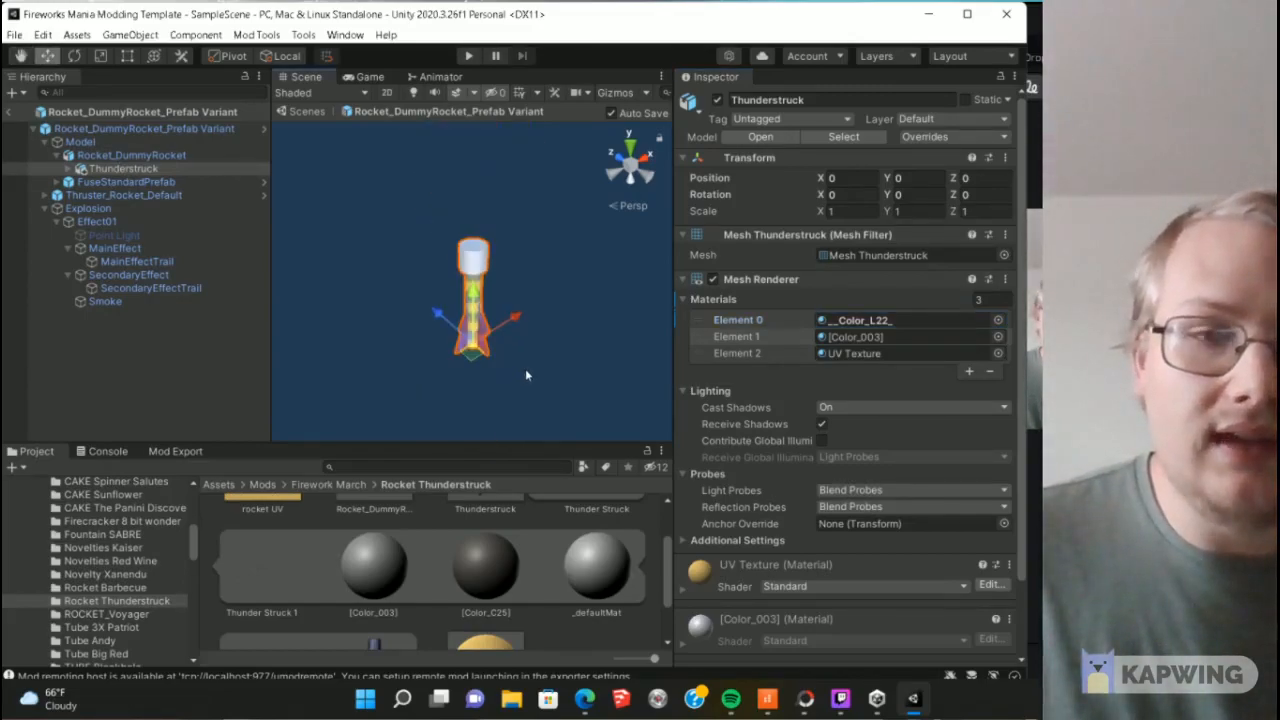
pyautogui.press('q')
pyautogui.scroll(5, 519, 353)
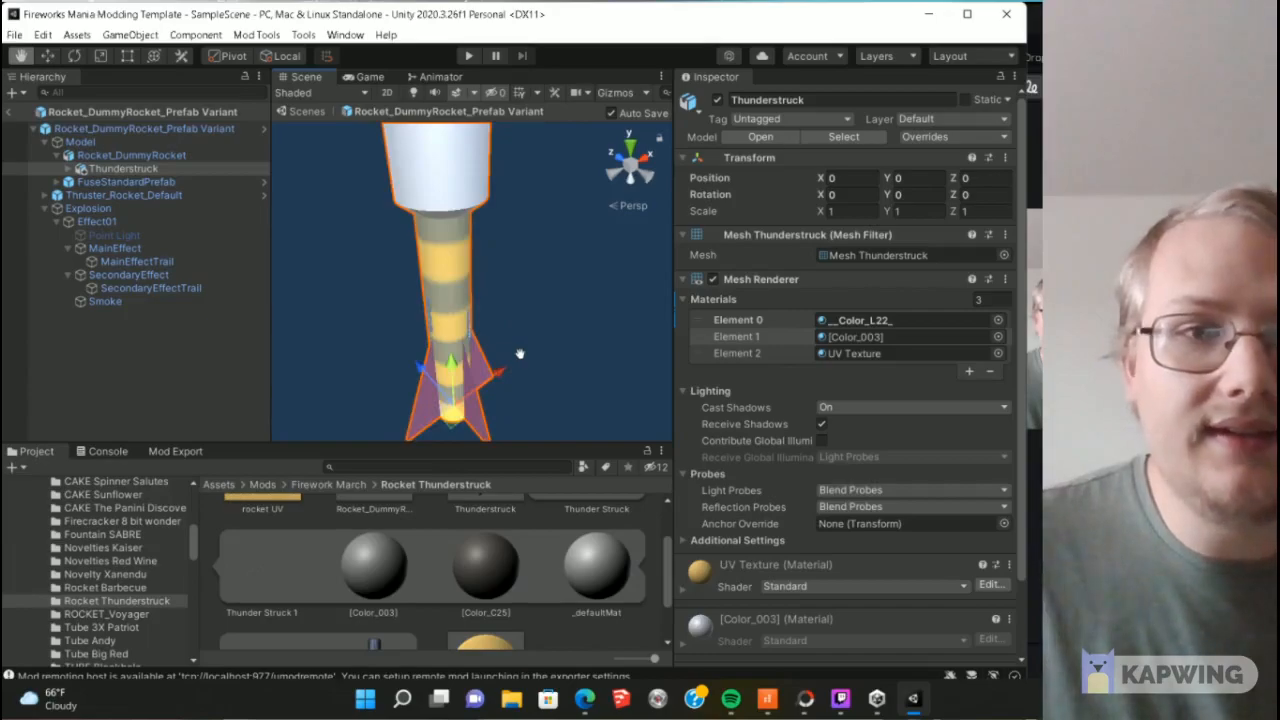
pyautogui.press('w')
pyautogui.scroll(-5, 519, 353)
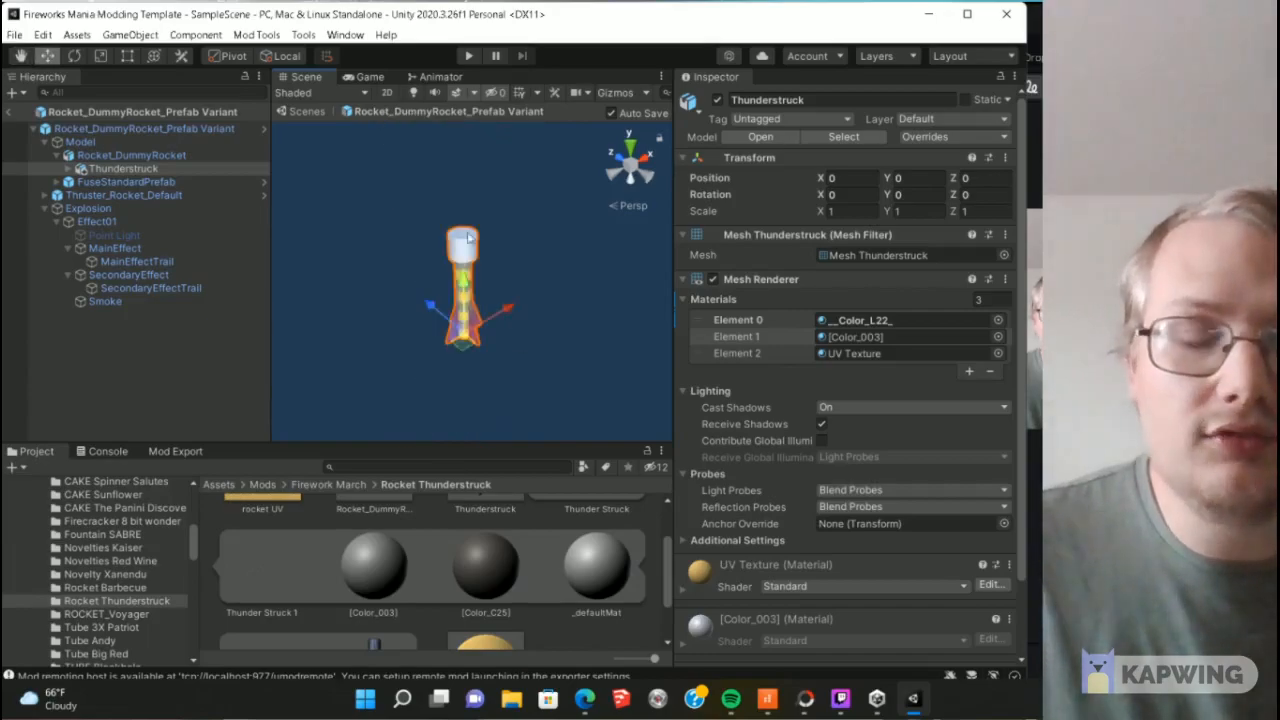
pyautogui.click(998, 338)
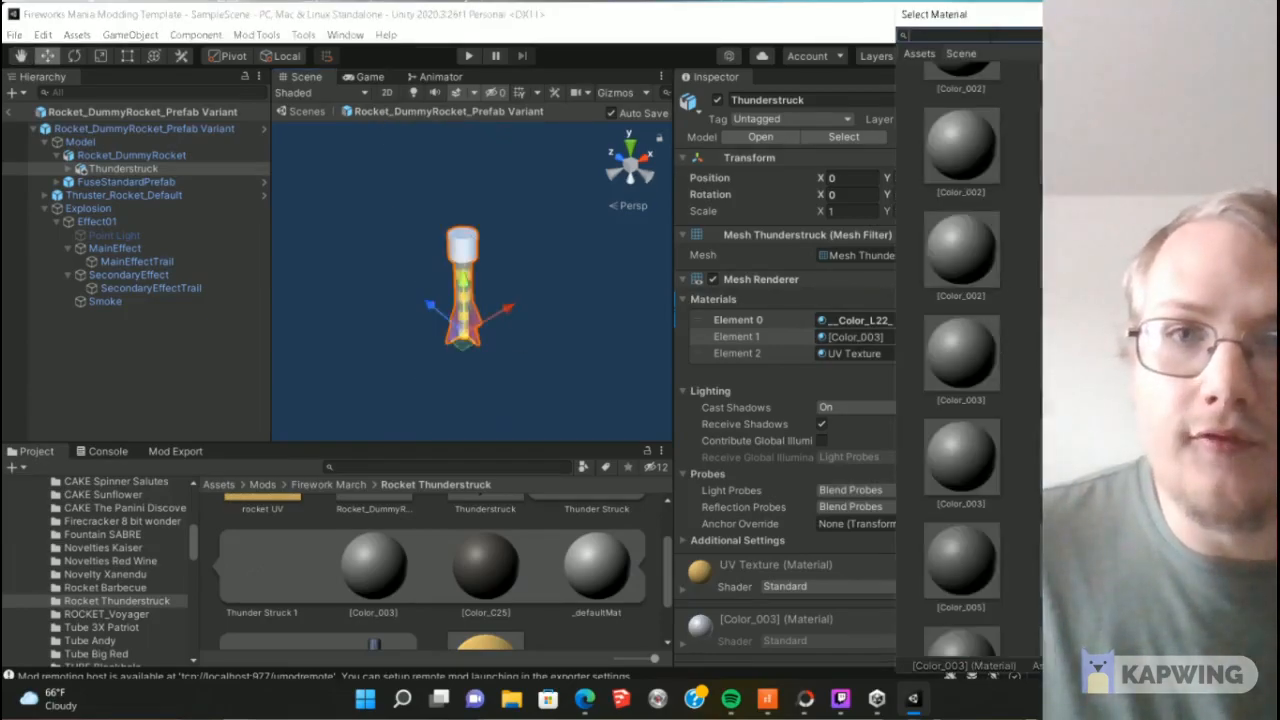
pyautogui.write('foil')
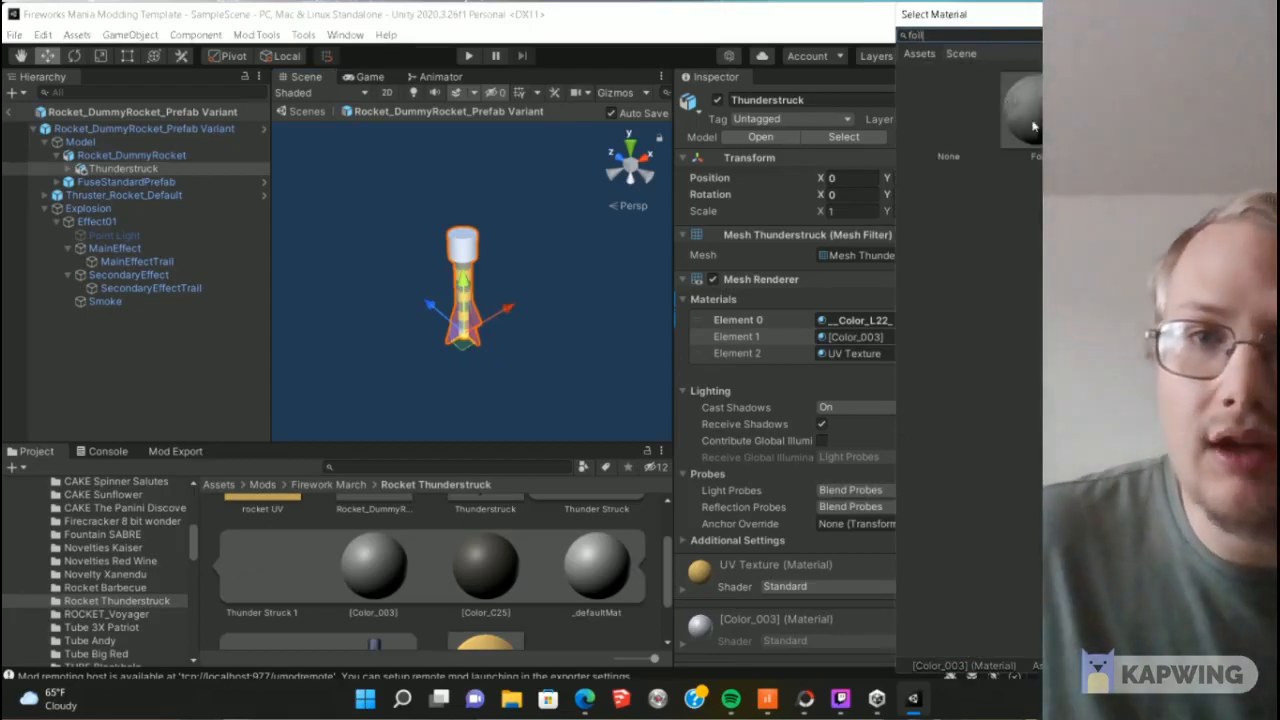
pyautogui.click(1033, 126)
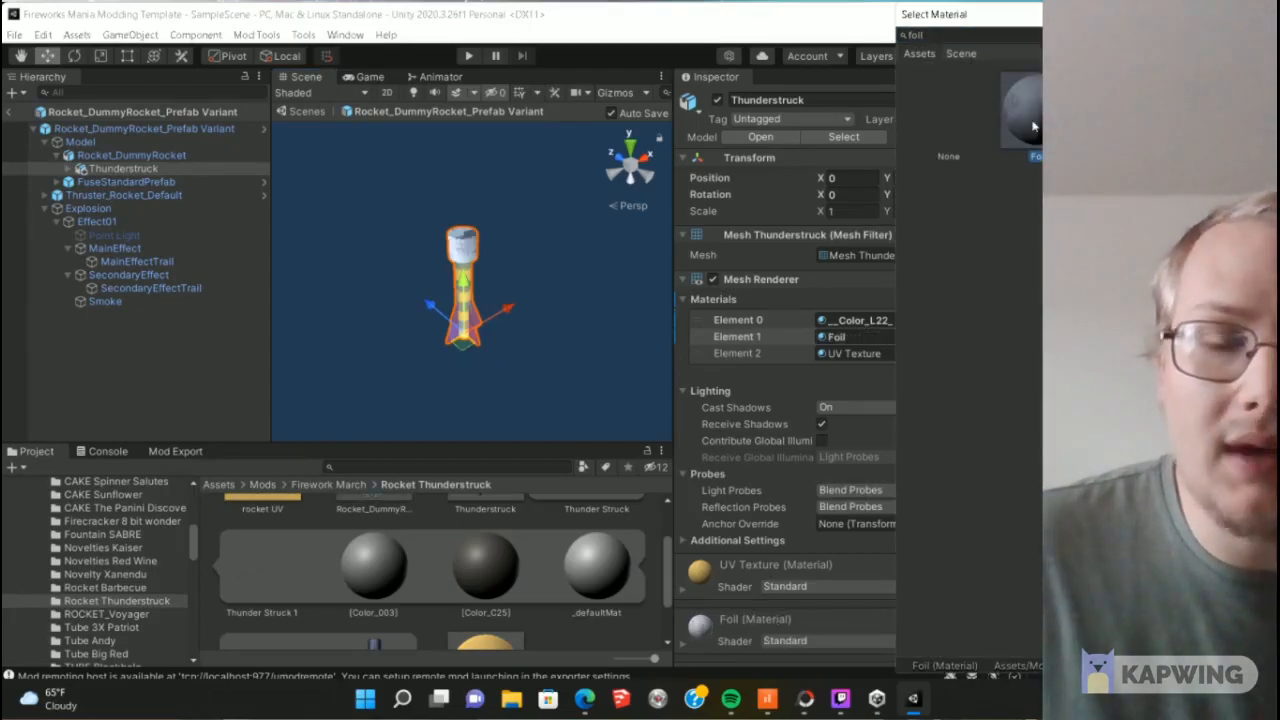
pyautogui.click(610, 308)
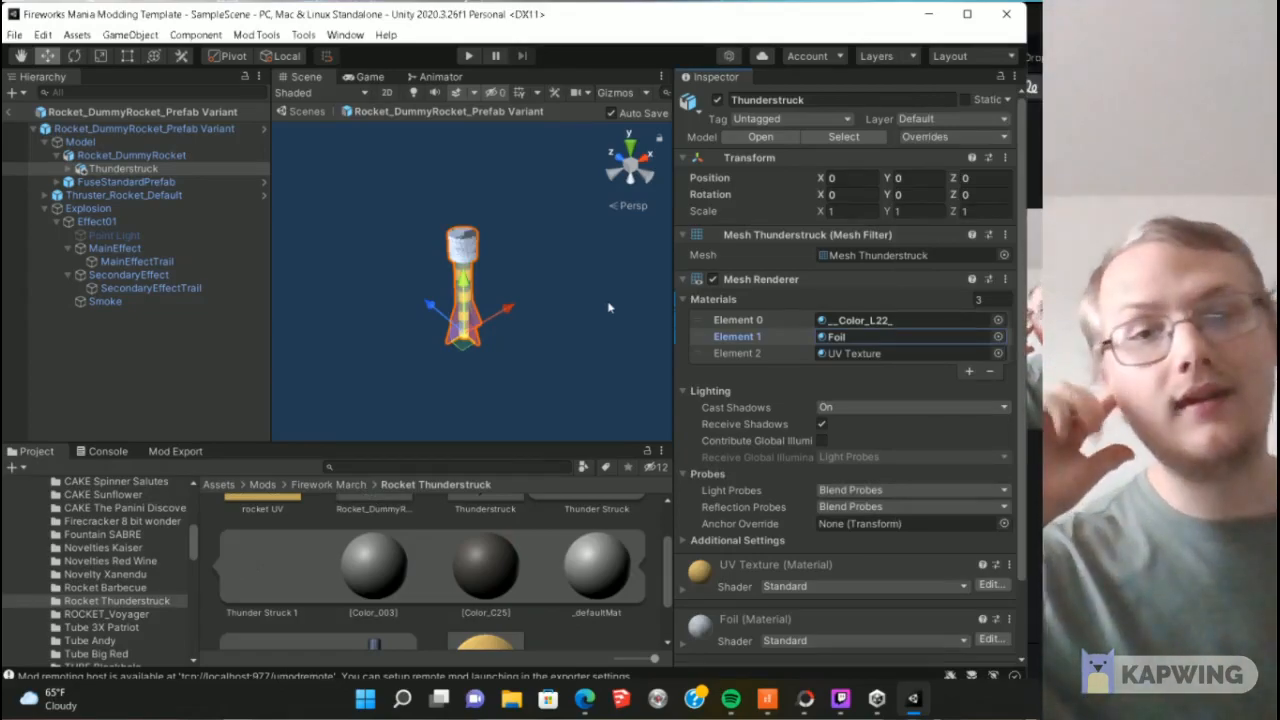
pyautogui.scroll(5, 520, 275)
pyautogui.moveTo(488, 281); pyautogui.dragTo(490, 285, button='middle')
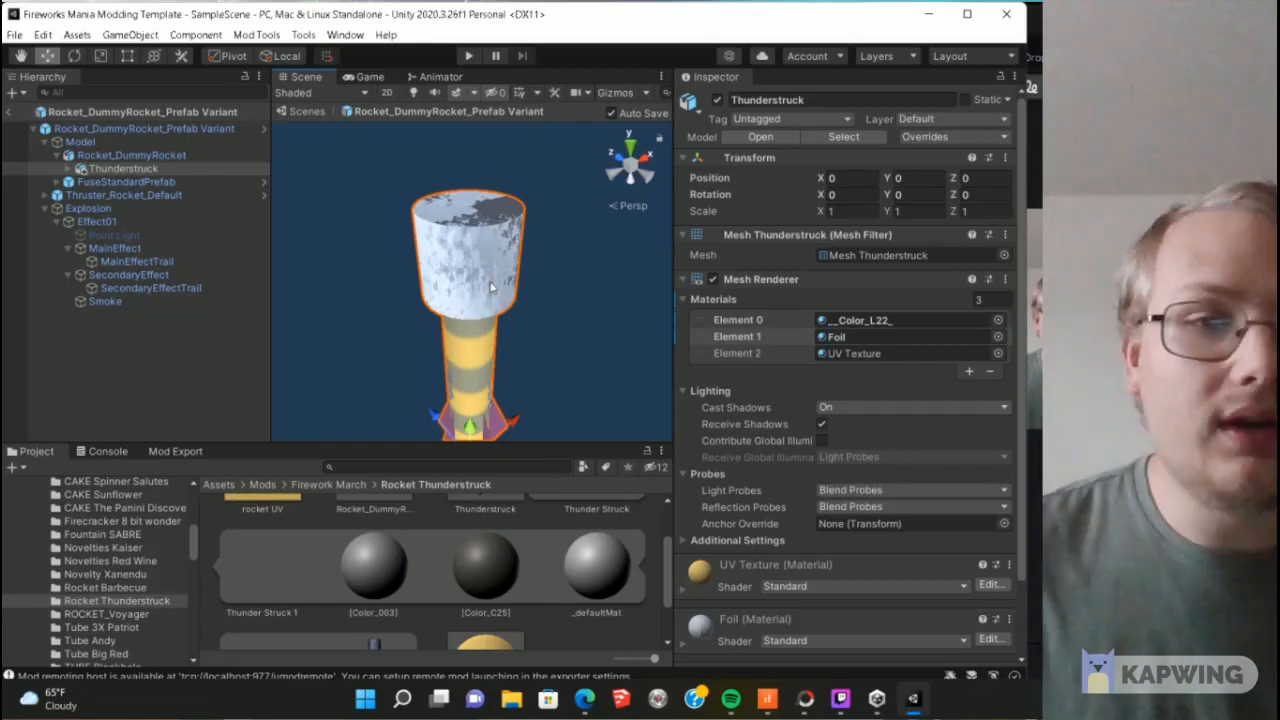
pyautogui.moveTo(490, 288); pyautogui.dragTo(486, 143, button='middle')
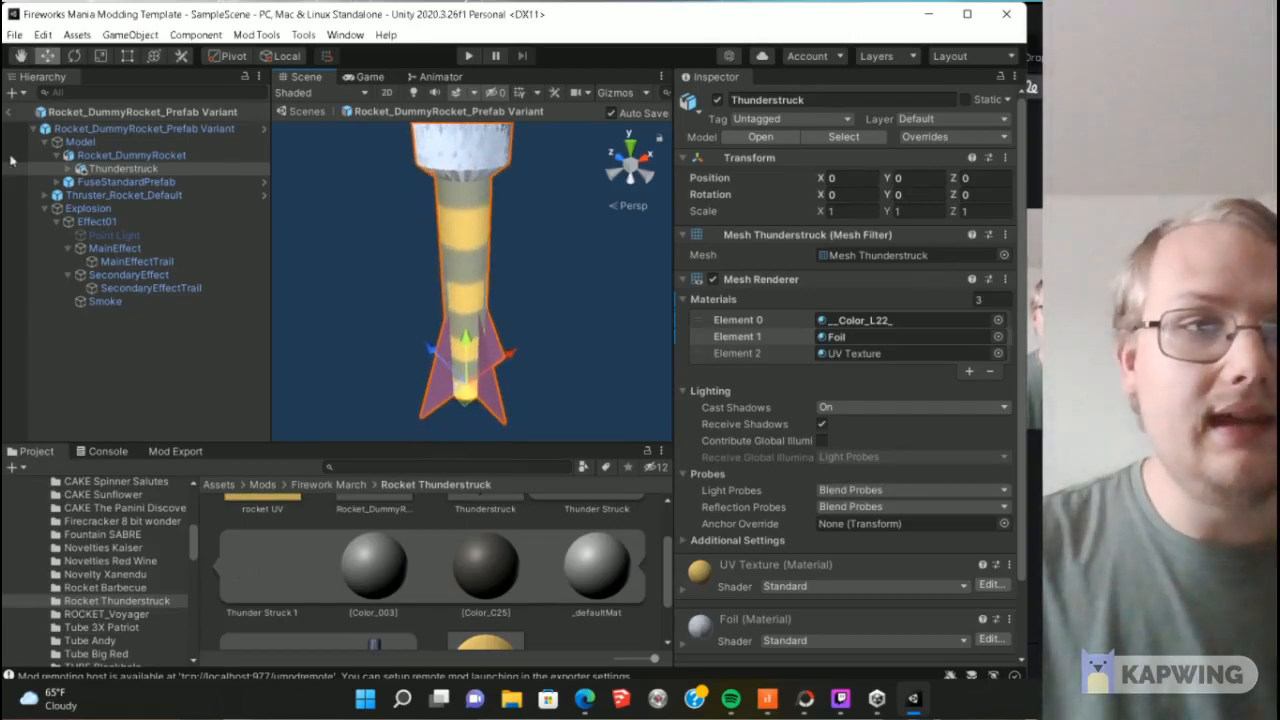
# Step: Resize the prefab root's Capsule Collider around the rocket body to about 0.027 radius and 0.39 height, checking it from the back and side
pyautogui.click(124, 130)
pyautogui.scroll(-10, 759, 424)
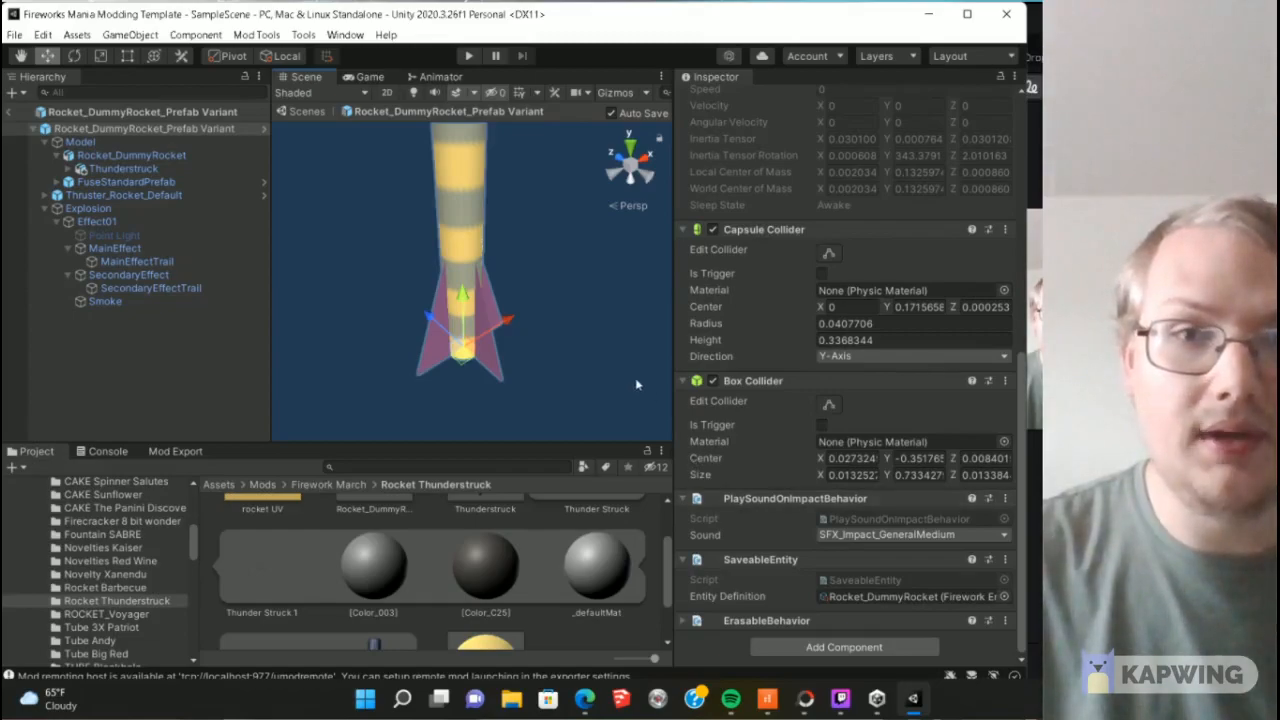
pyautogui.click(828, 253)
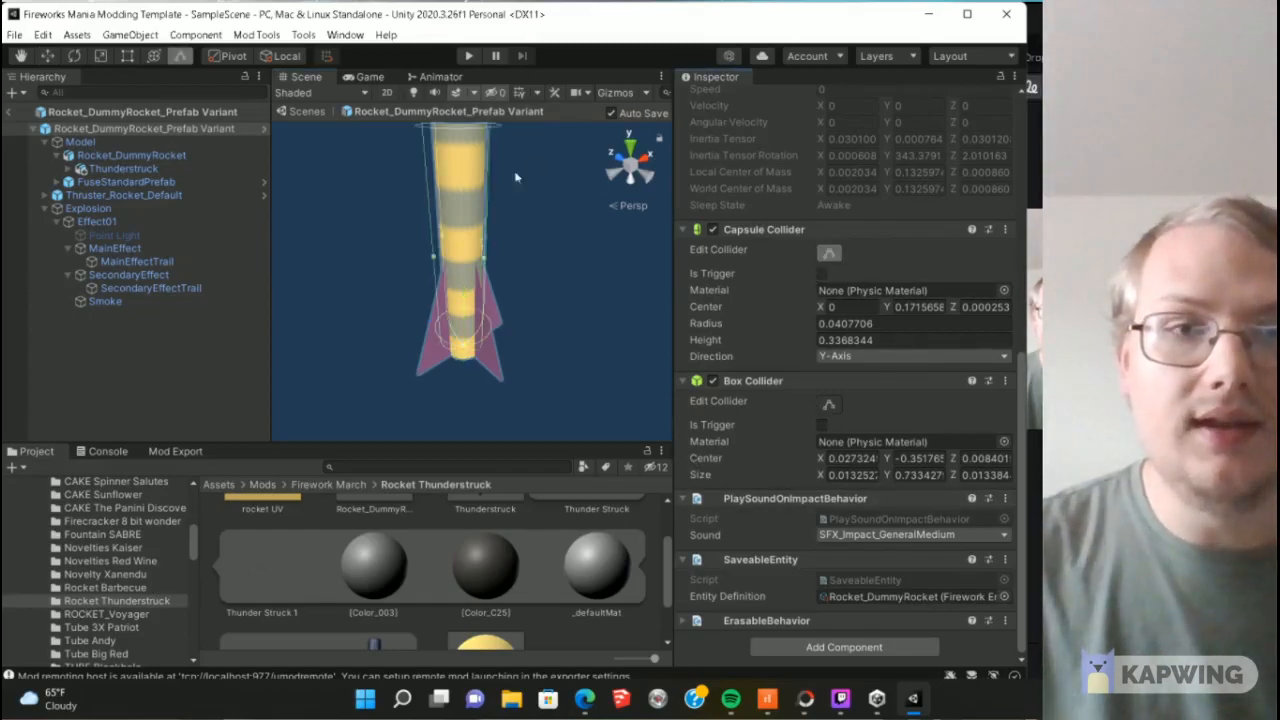
pyautogui.click(649, 181)
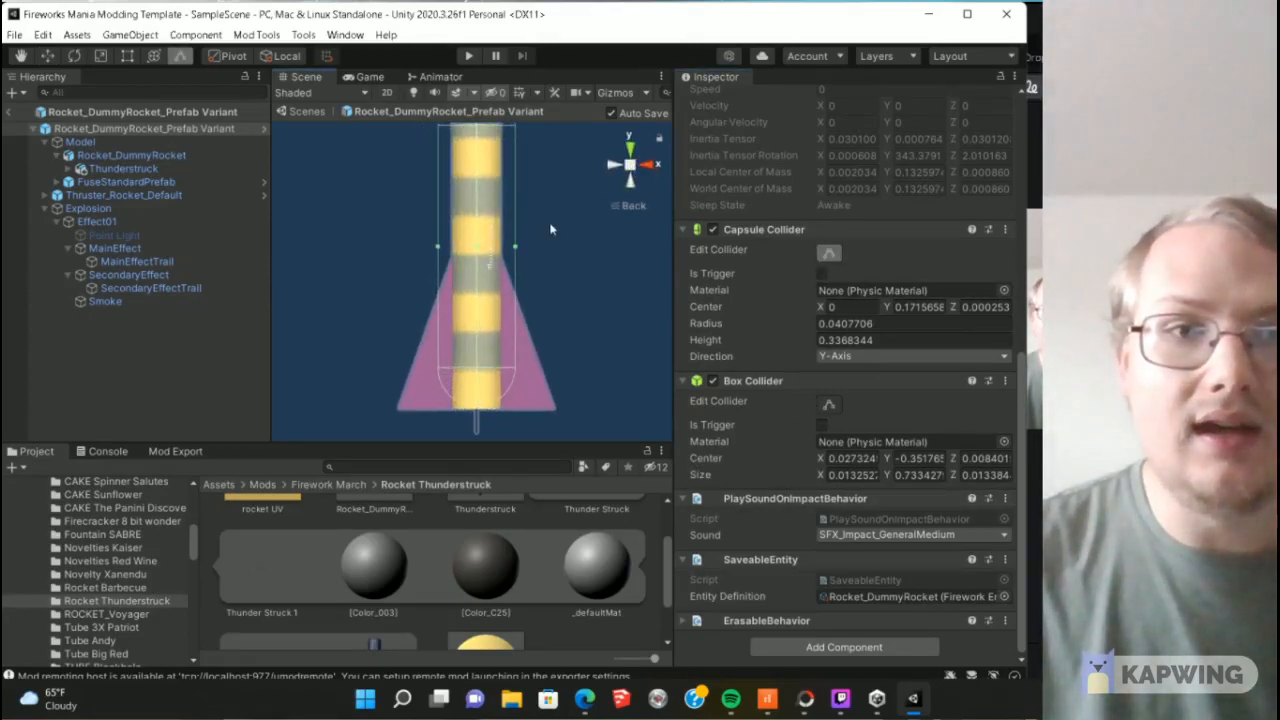
pyautogui.moveTo(510, 254); pyautogui.dragTo(456, 254)
pyautogui.moveTo(465, 251); pyautogui.dragTo(473, 278, button='middle')
pyautogui.scroll(-1, 486, 286)
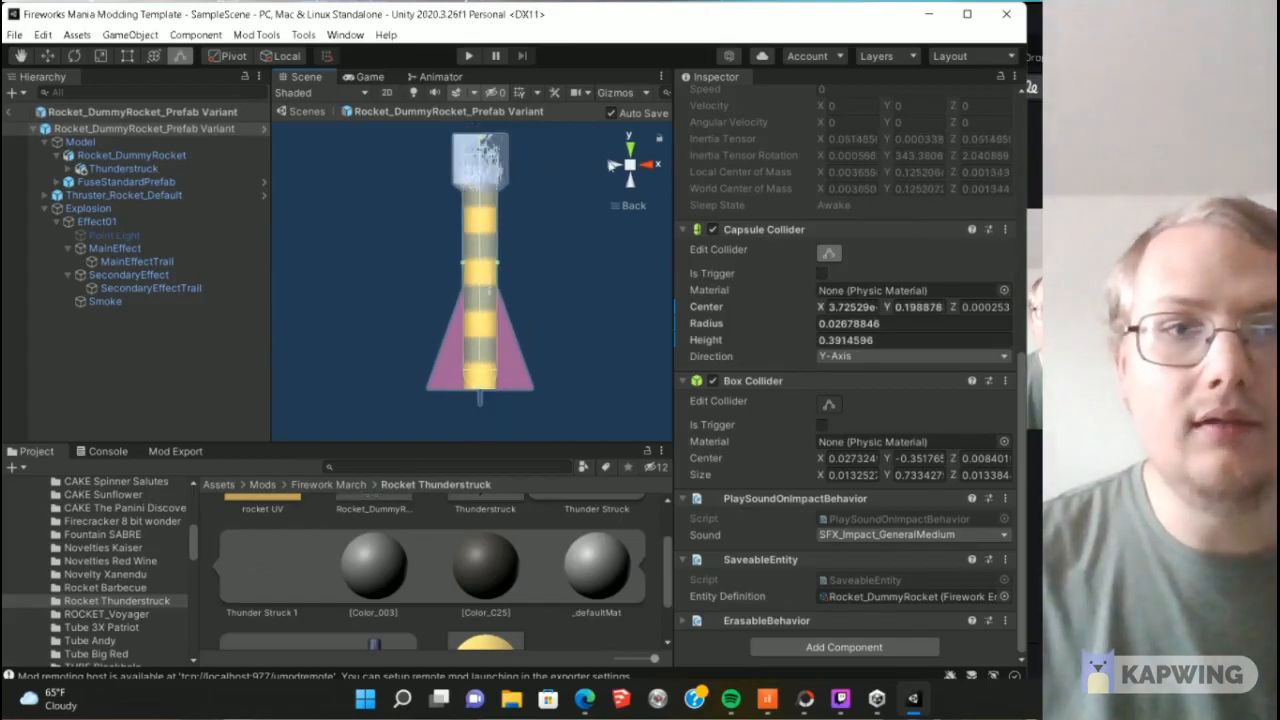
pyautogui.click(614, 166)
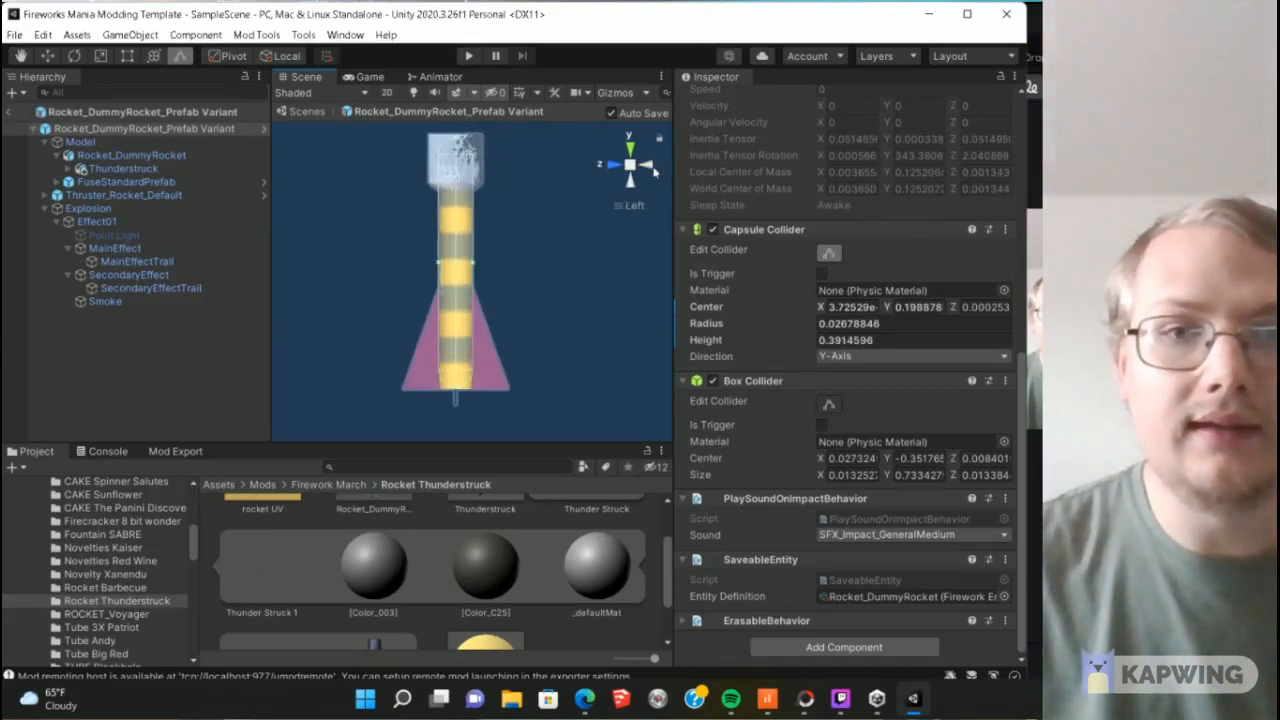
pyautogui.click(603, 175)
pyautogui.click(648, 168)
# Step: Edit the prefab root's Box Collider and raise its lower end toward the rocket's base
pyautogui.click(138, 130)
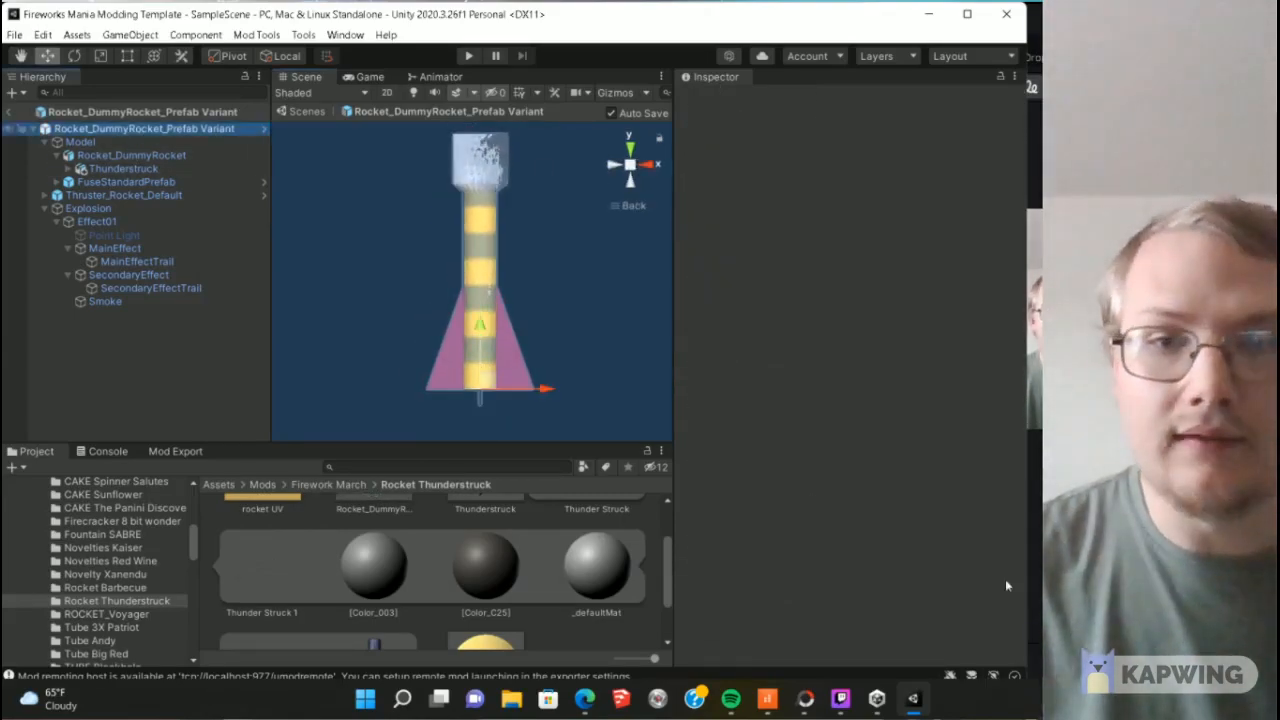
pyautogui.scroll(-3, 850, 370)
pyautogui.scroll(-5, 847, 418)
pyautogui.click(830, 443)
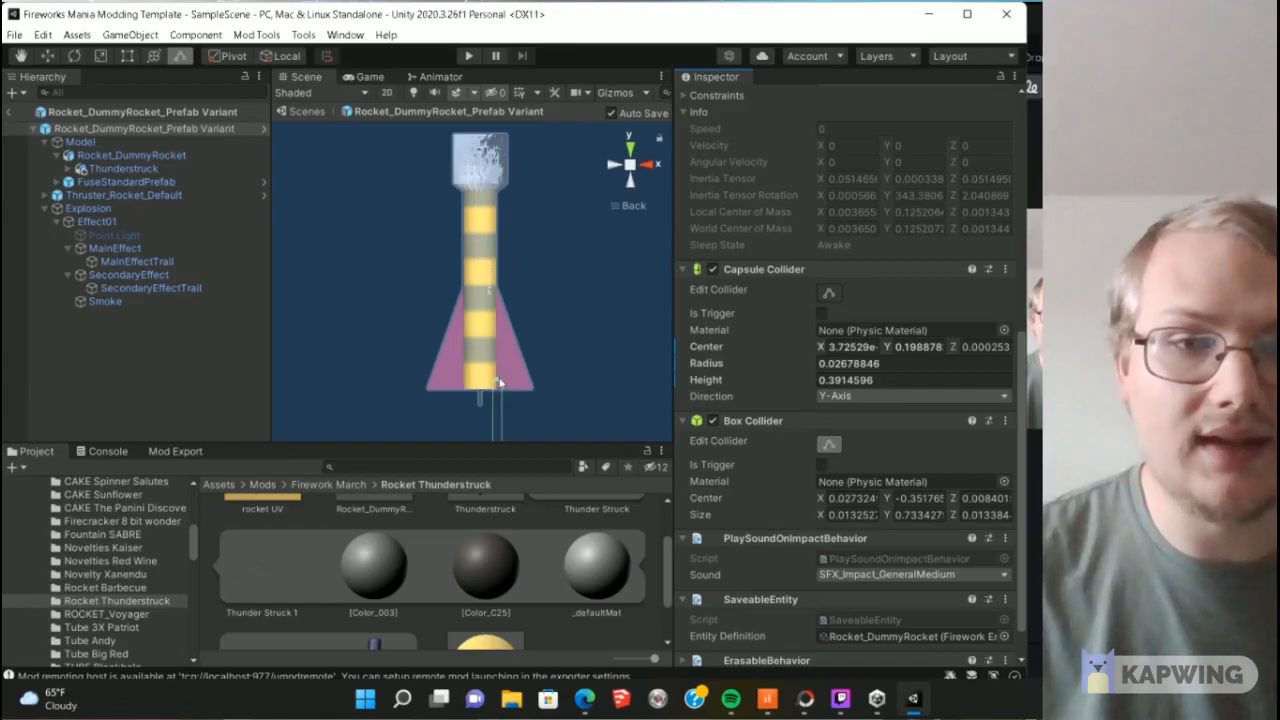
pyautogui.moveTo(499, 382); pyautogui.dragTo(534, 197, button='middle')
pyautogui.scroll(-9, 534, 197)
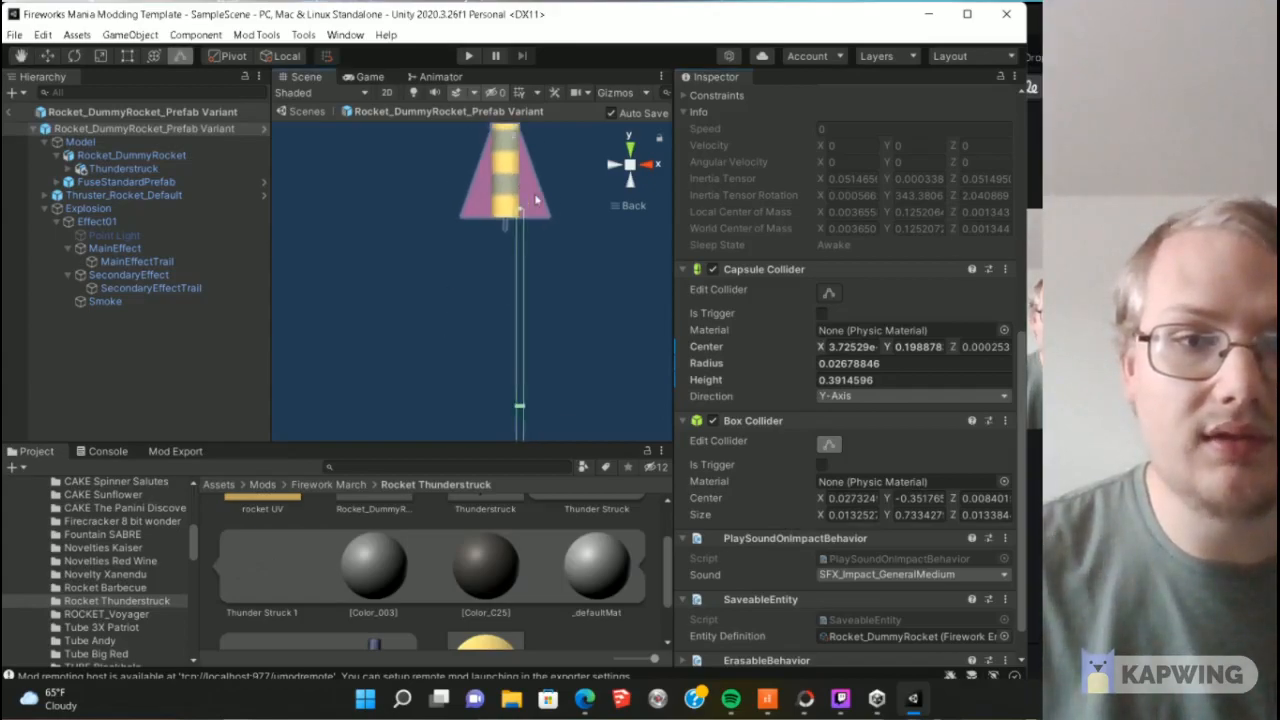
pyautogui.moveTo(550, 349); pyautogui.dragTo(566, 142, button='middle')
pyautogui.moveTo(503, 343); pyautogui.dragTo(509, 180)
# Step: Reshape the Box Collider into a flat slab around the base of the fins, about 0.168 by 0.015 by 0.173
pyautogui.moveTo(530, 197); pyautogui.dragTo(534, 274, button='middle')
pyautogui.scroll(3, 516, 260)
pyautogui.scroll(1, 521, 253)
pyautogui.scroll(1, 521, 253)
pyautogui.moveTo(530, 245)
pyautogui.mouseDown()
pyautogui.moveTo(486, 246)
pyautogui.moveTo(561, 247)
pyautogui.moveTo(522, 240)
pyautogui.mouseUp()
pyautogui.moveTo(528, 291)
pyautogui.mouseDown(button='right')
pyautogui.moveTo(505, 285)
pyautogui.moveTo(505, 296)
pyautogui.mouseUp(button='right')
pyautogui.moveTo(479, 206); pyautogui.dragTo(527, 210)
pyautogui.moveTo(470, 205); pyautogui.dragTo(433, 203)
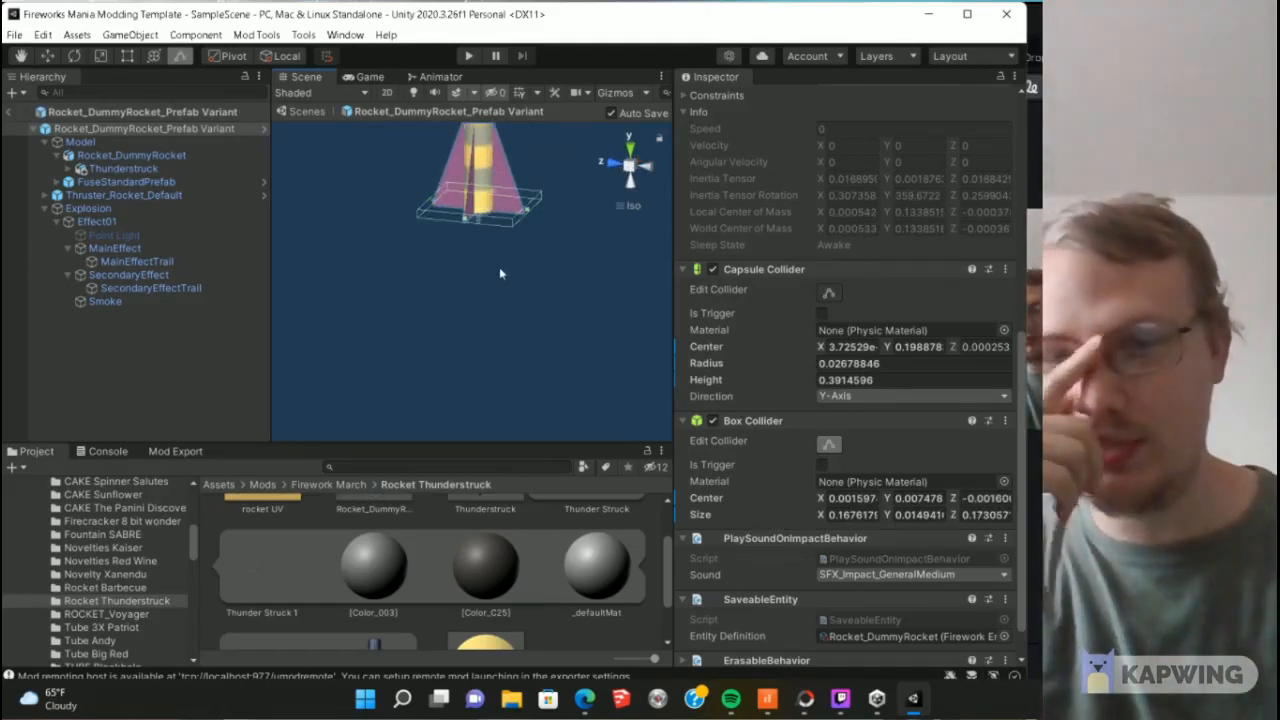
# Step: Narrow the Box Collider's X size to about 0.05 around the rocket's centre and turn on scene lighting
pyautogui.moveTo(472, 366); pyautogui.dragTo(462, 410, button='right')
pyautogui.moveTo(490, 395); pyautogui.dragTo(560, 394)
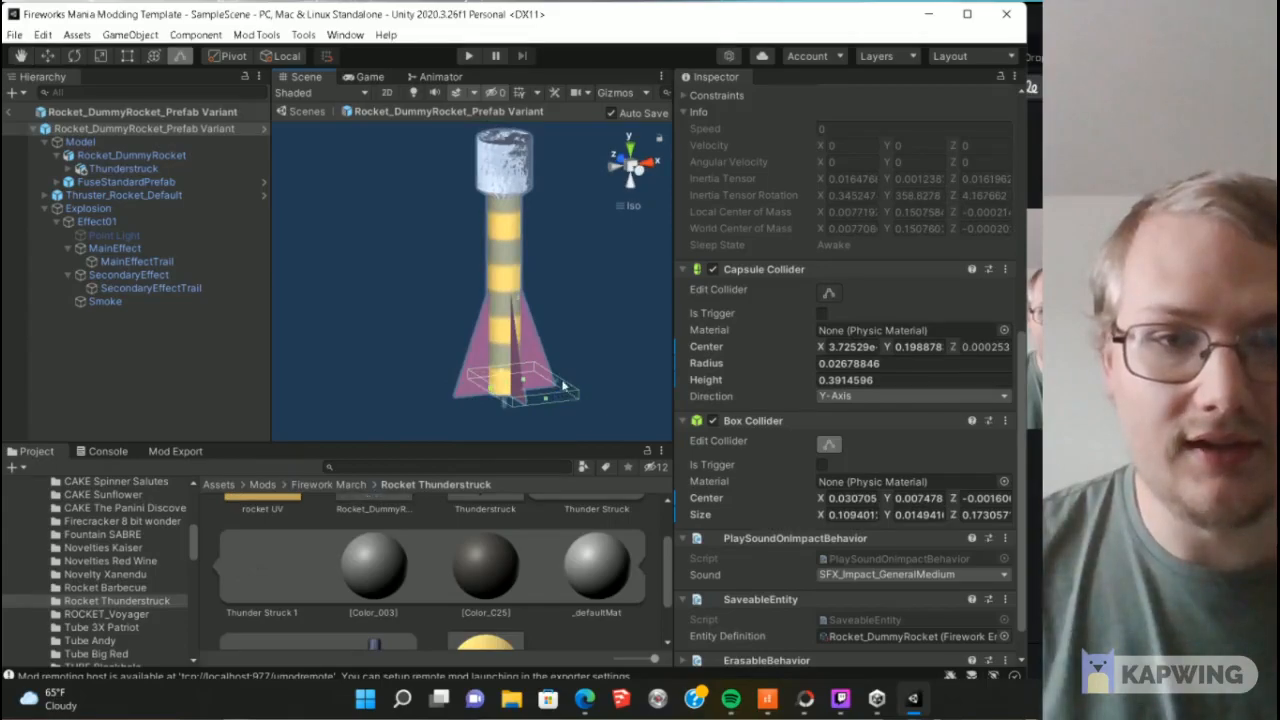
pyautogui.click(632, 188)
pyautogui.moveTo(560, 396); pyautogui.dragTo(516, 401)
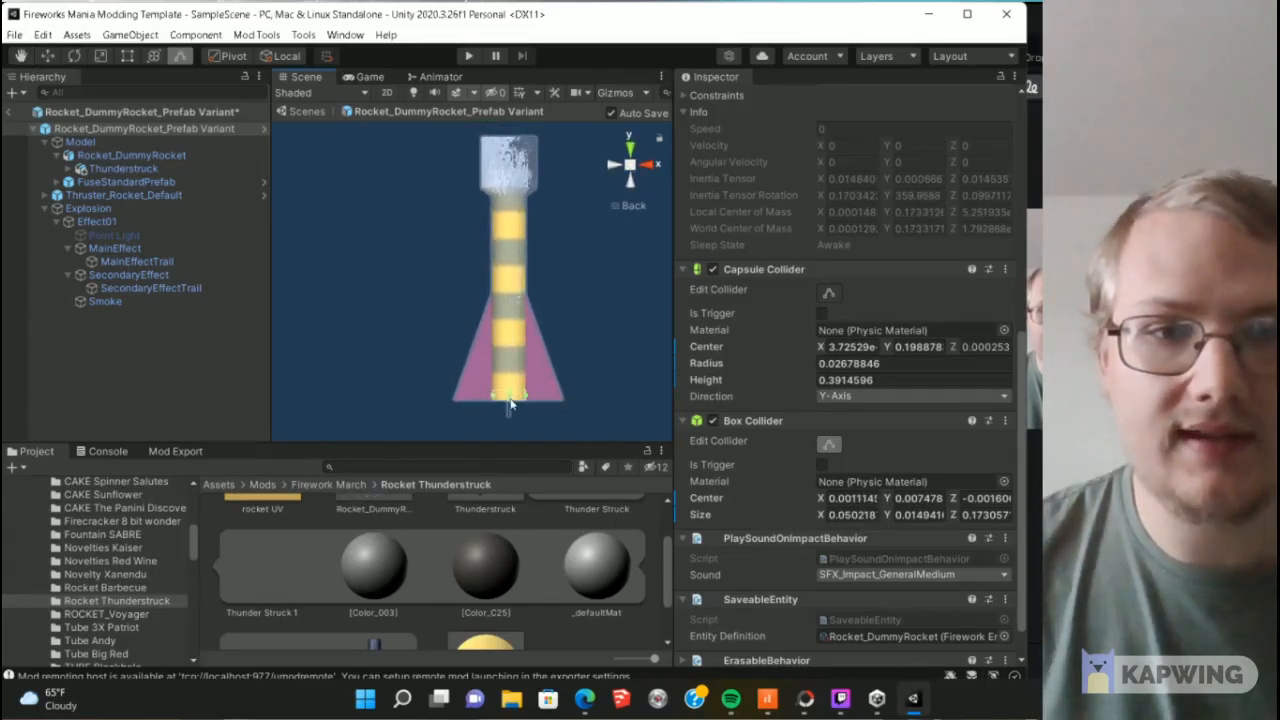
pyautogui.click(413, 93)
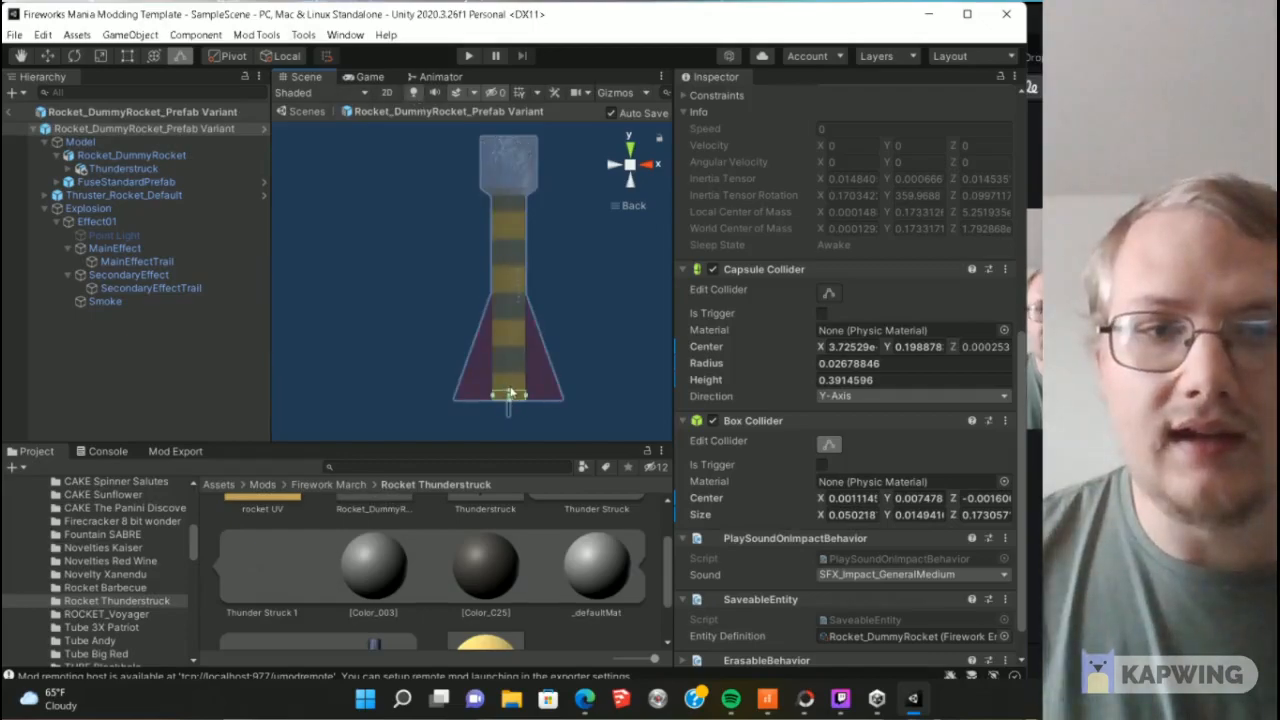
# Step: Rotate FuseStandardPrefab to about 271 degrees on X and shift it to about -0.036 on Z
pyautogui.click(634, 382)
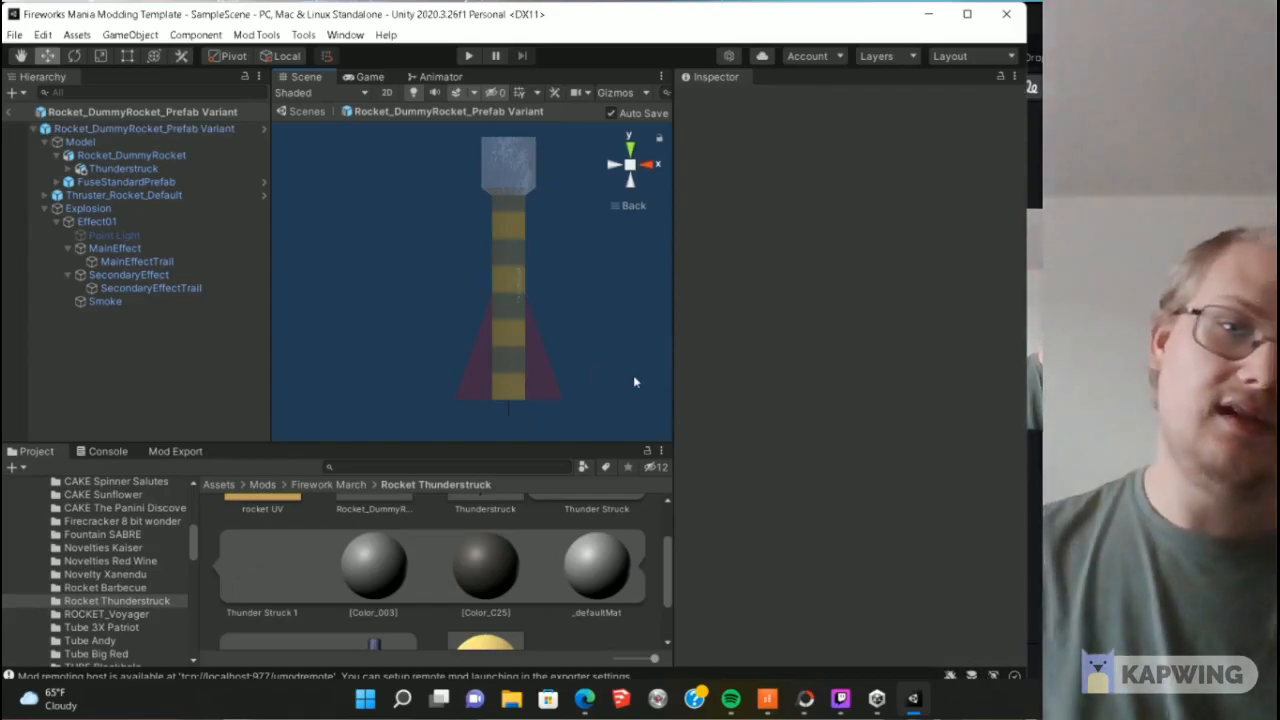
pyautogui.click(508, 414)
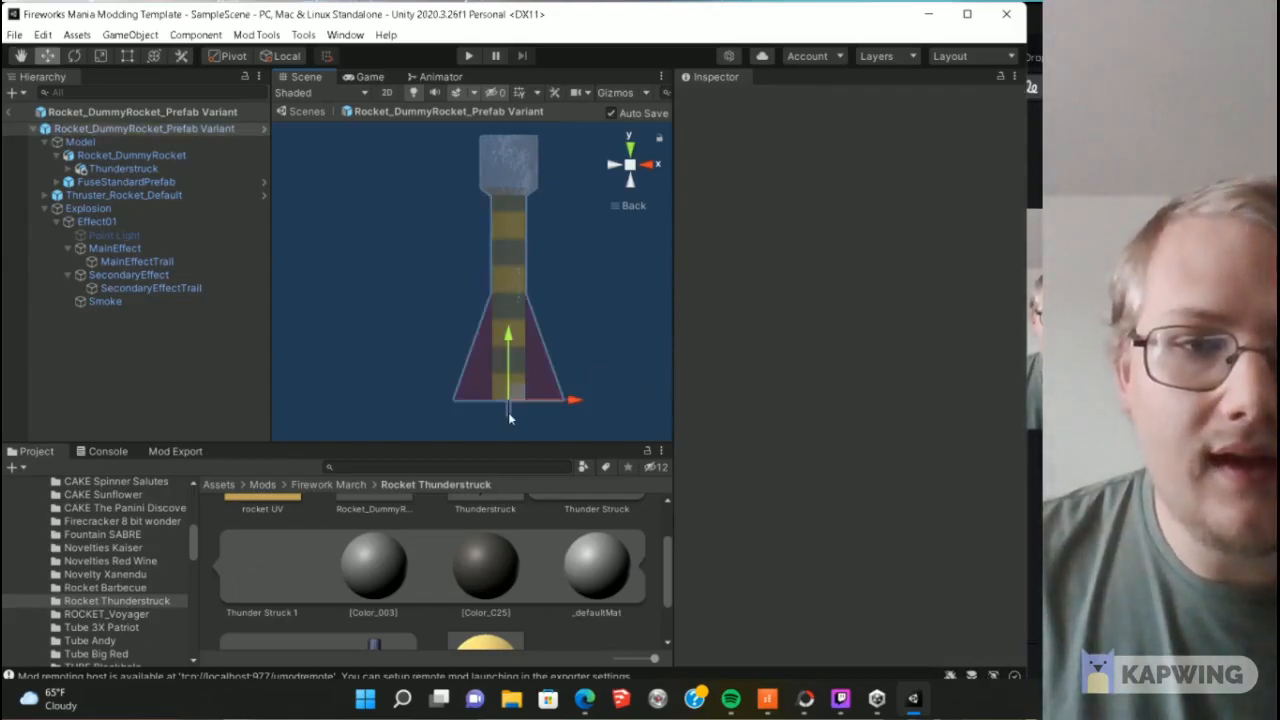
pyautogui.click(508, 414)
pyautogui.click(108, 182)
pyautogui.moveTo(462, 385); pyautogui.dragTo(632, 394, button='right')
pyautogui.moveTo(534, 397); pyautogui.dragTo(608, 351, button='right')
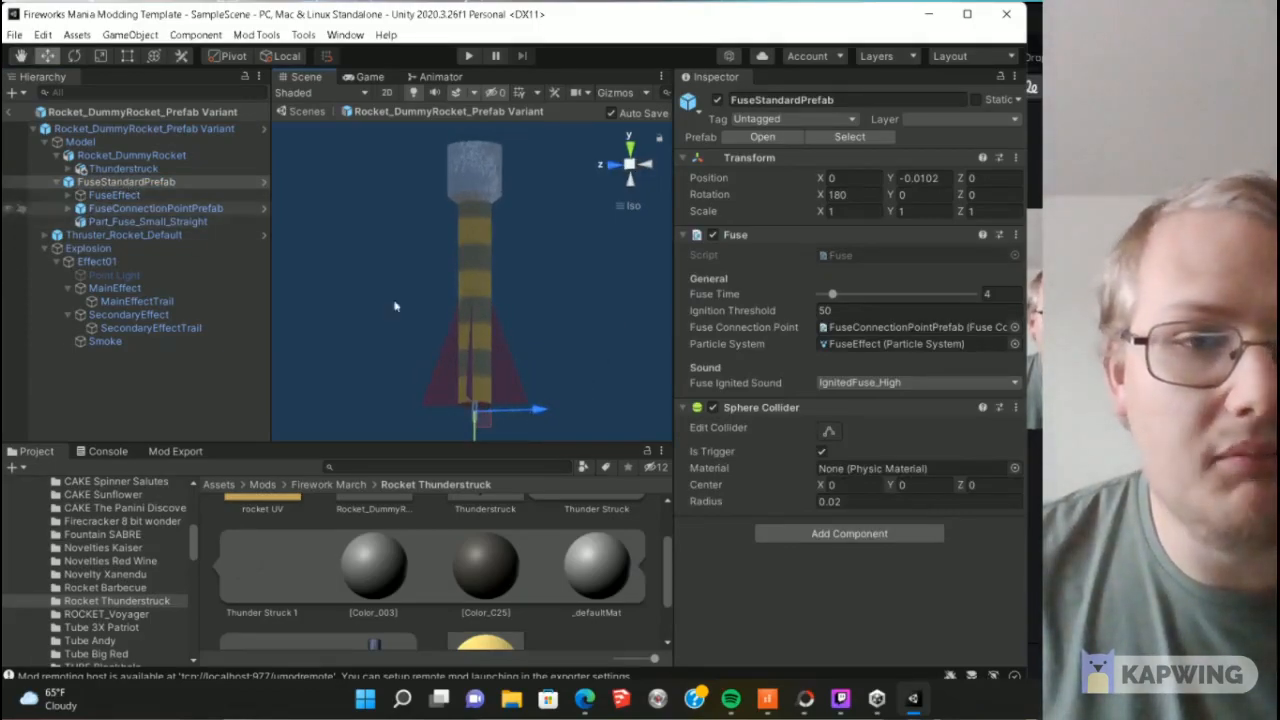
pyautogui.moveTo(520, 335); pyautogui.dragTo(508, 322, button='middle')
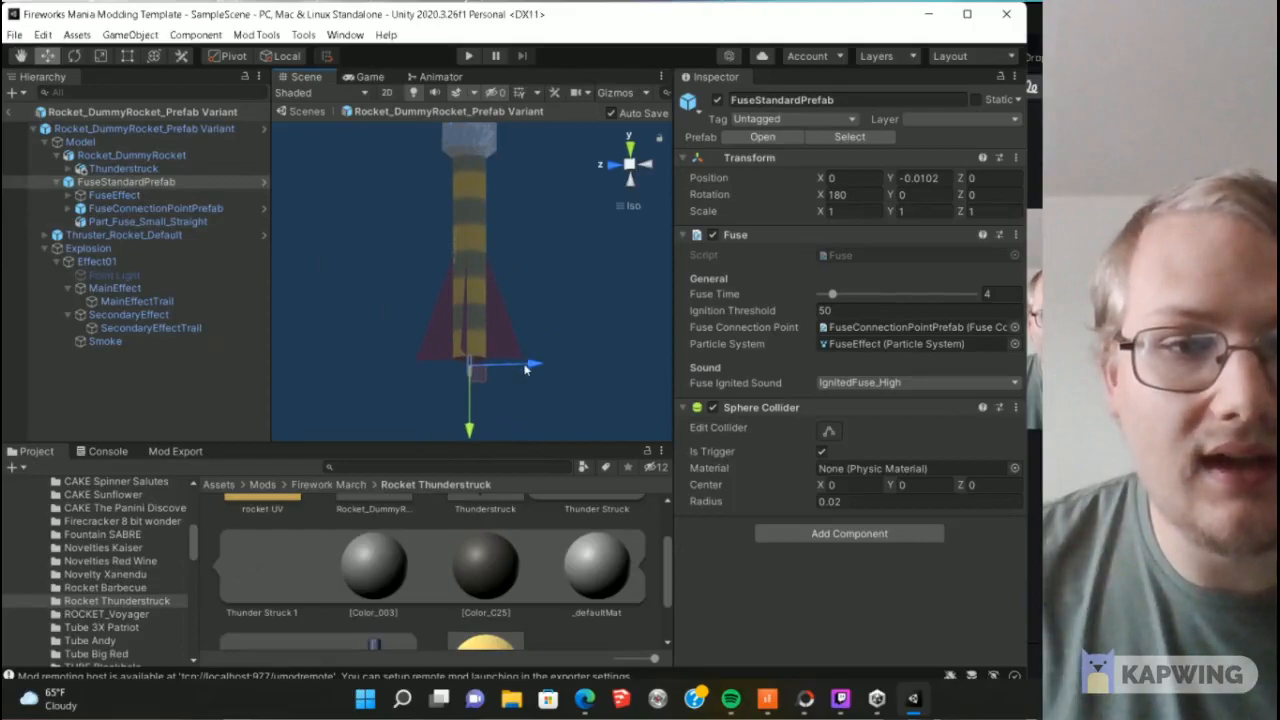
pyautogui.press('y')
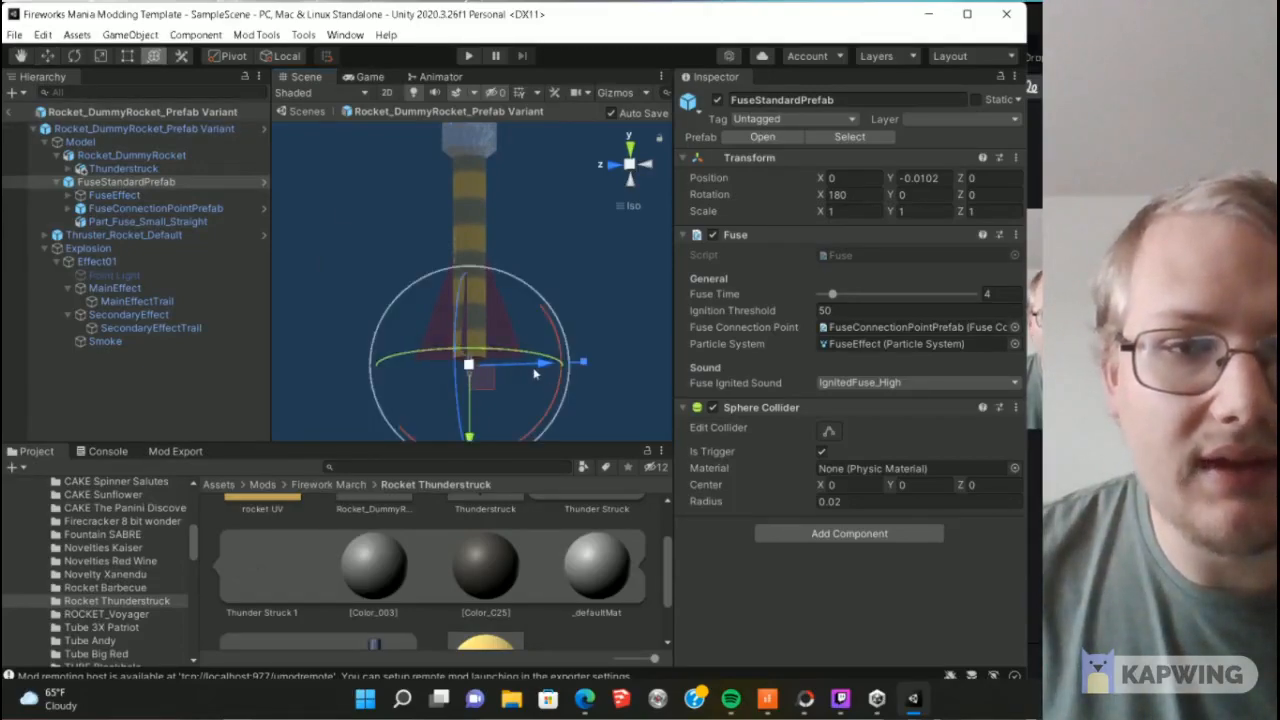
pyautogui.moveTo(546, 373); pyautogui.dragTo(541, 325)
pyautogui.moveTo(532, 344); pyautogui.dragTo(514, 362, button='middle')
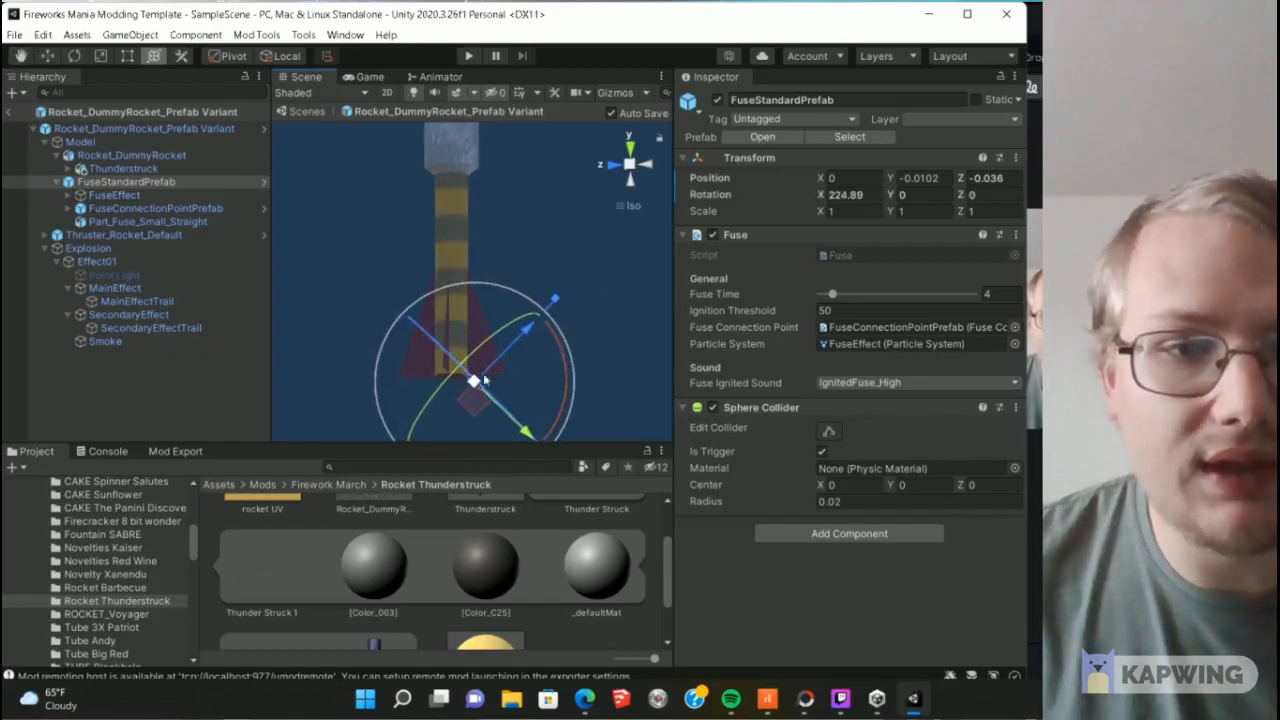
pyautogui.moveTo(559, 353); pyautogui.dragTo(541, 205)
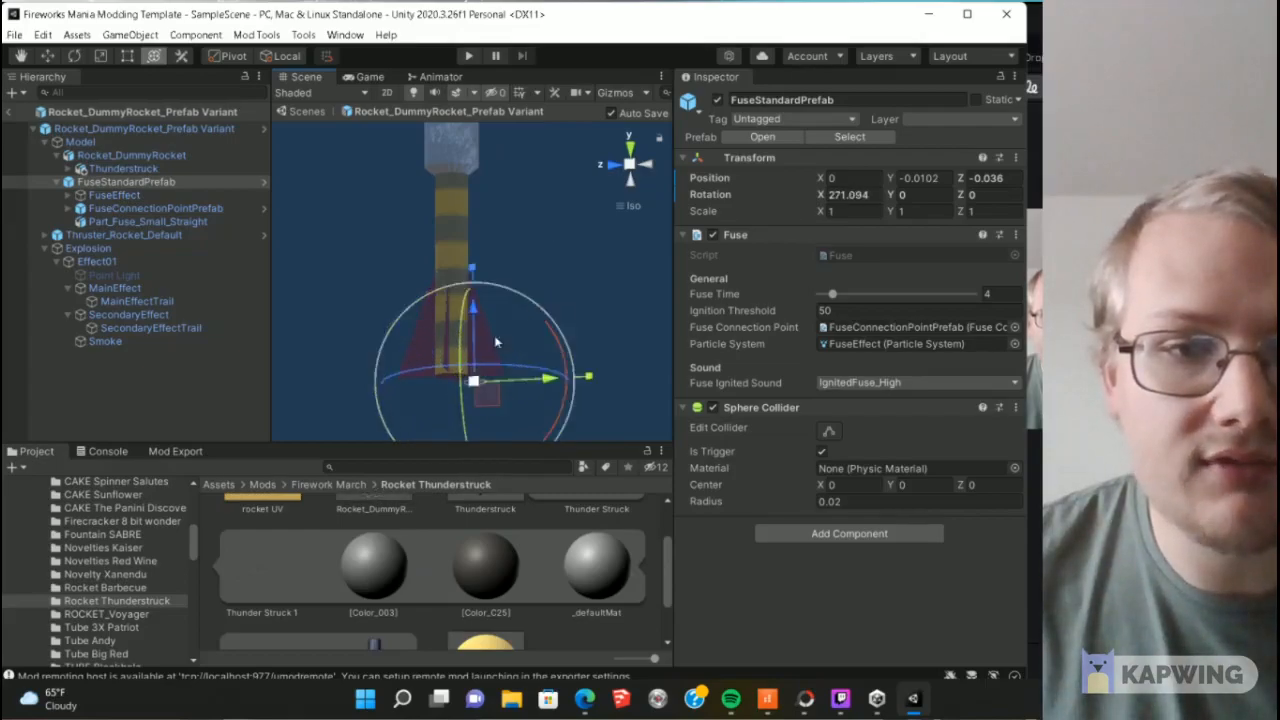
# Step: Place the fuse against the side of the rocket body beside the fins, at about X 0.008, Y 0.033, Z -0.0365
pyautogui.moveTo(477, 315); pyautogui.dragTo(480, 279)
pyautogui.keyDown('alt'); pyautogui.moveTo(511, 370); pyautogui.dragTo(396, 419); pyautogui.keyUp('alt')
pyautogui.moveTo(397, 420); pyautogui.dragTo(480, 425, button='right')
pyautogui.moveTo(560, 377); pyautogui.dragTo(568, 376)
pyautogui.doubleClick(177, 181)
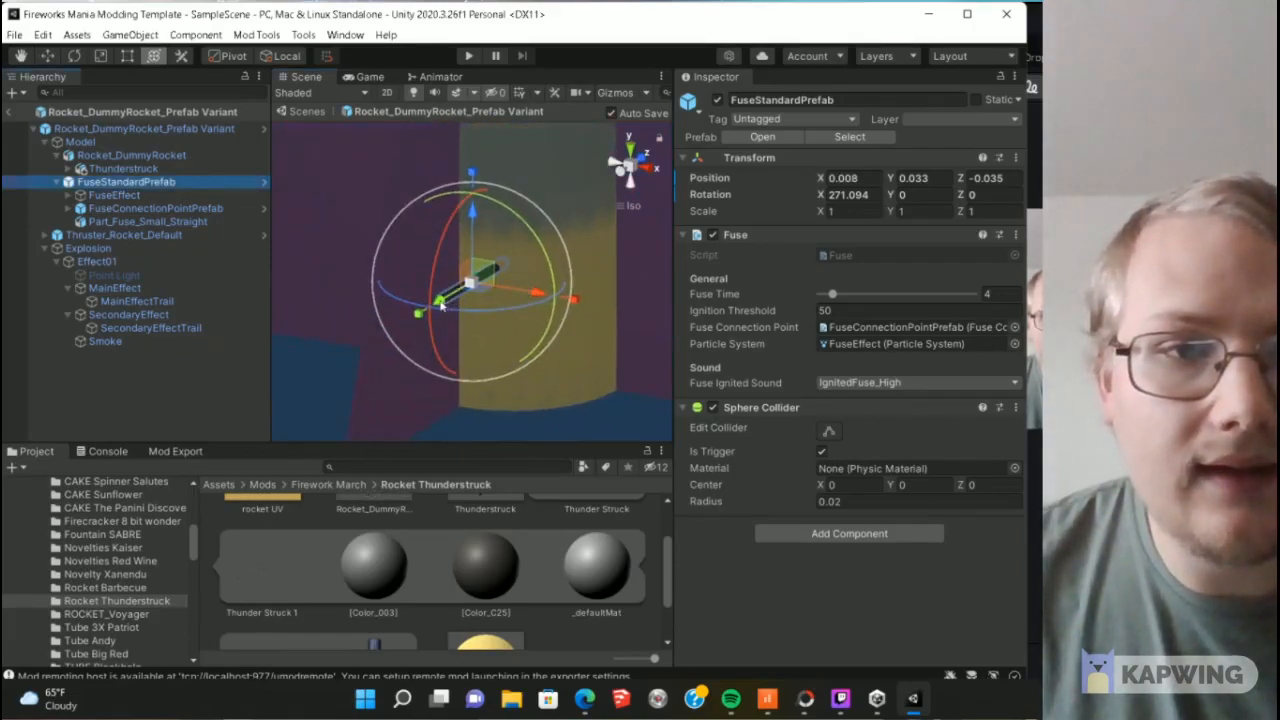
pyautogui.moveTo(440, 306); pyautogui.dragTo(438, 306)
pyautogui.scroll(-10, 488, 363)
pyautogui.moveTo(488, 363); pyautogui.dragTo(640, 370, button='right')
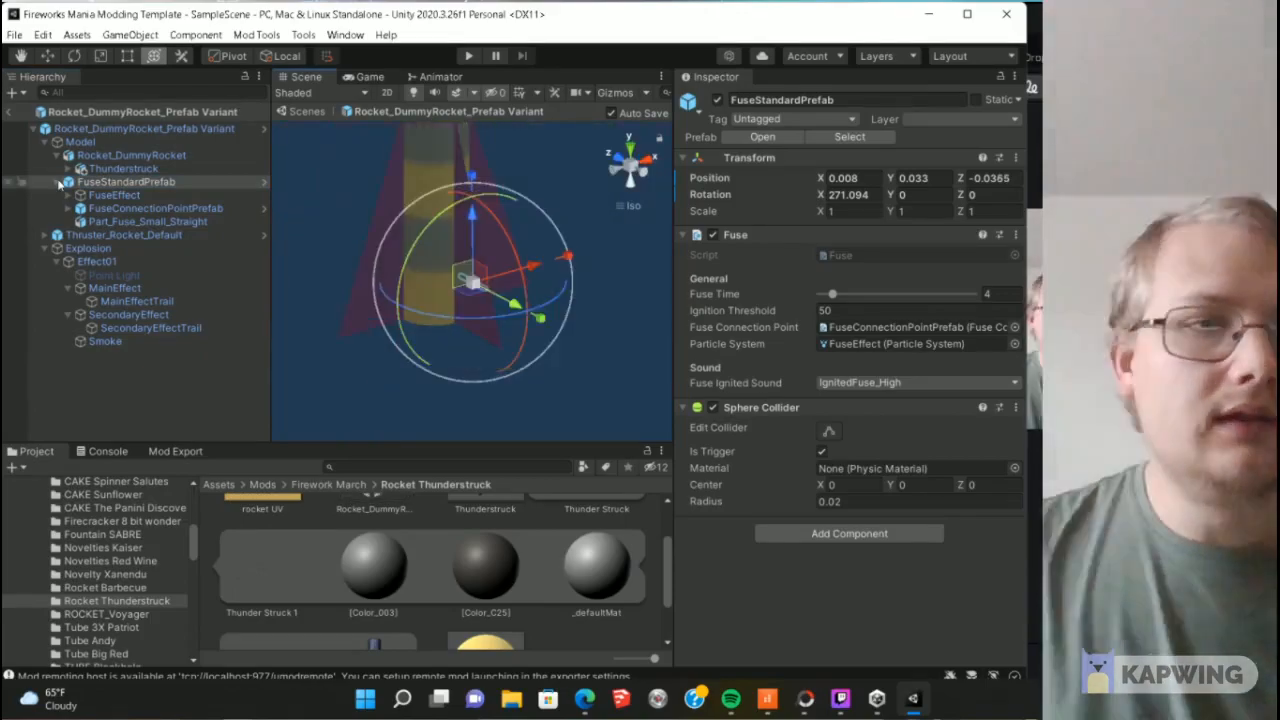
# Step: Collapse FuseStandardPrefab's children in the hierarchy and save the changes
pyautogui.click(58, 183)
pyautogui.moveTo(458, 413); pyautogui.dragTo(540, 430, button='middle')
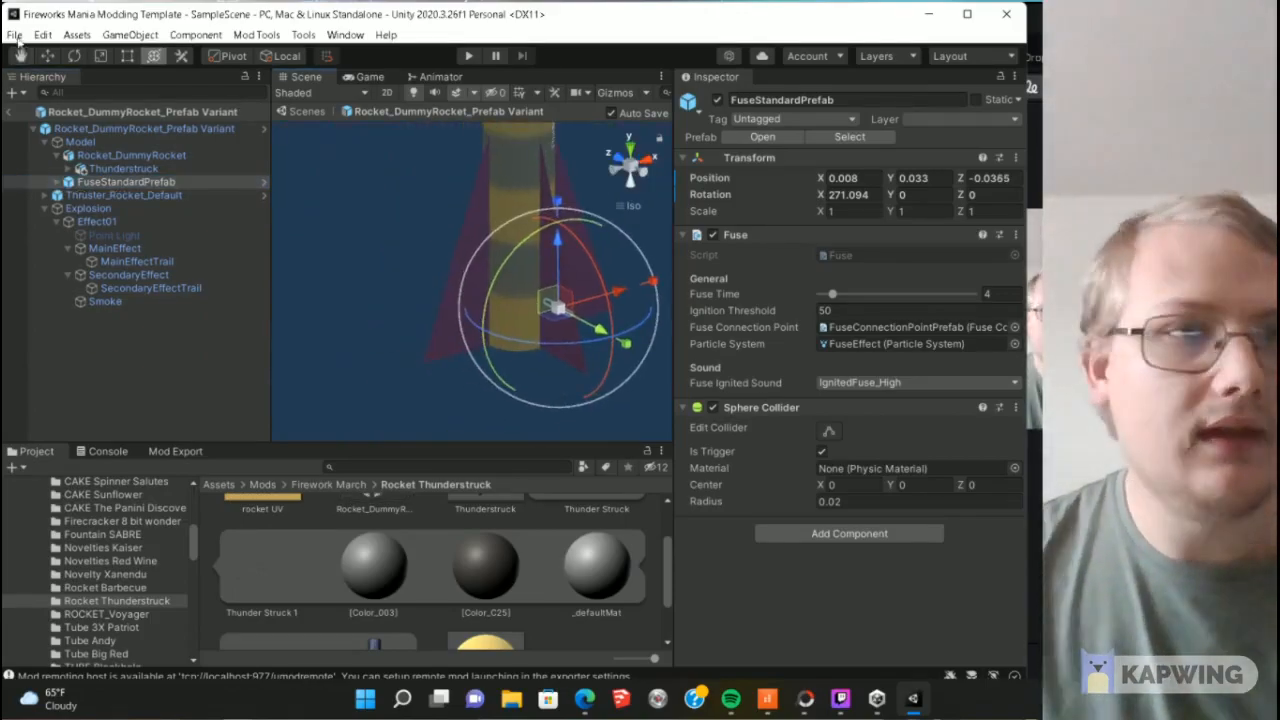
pyautogui.click(15, 34)
pyautogui.click(66, 112)
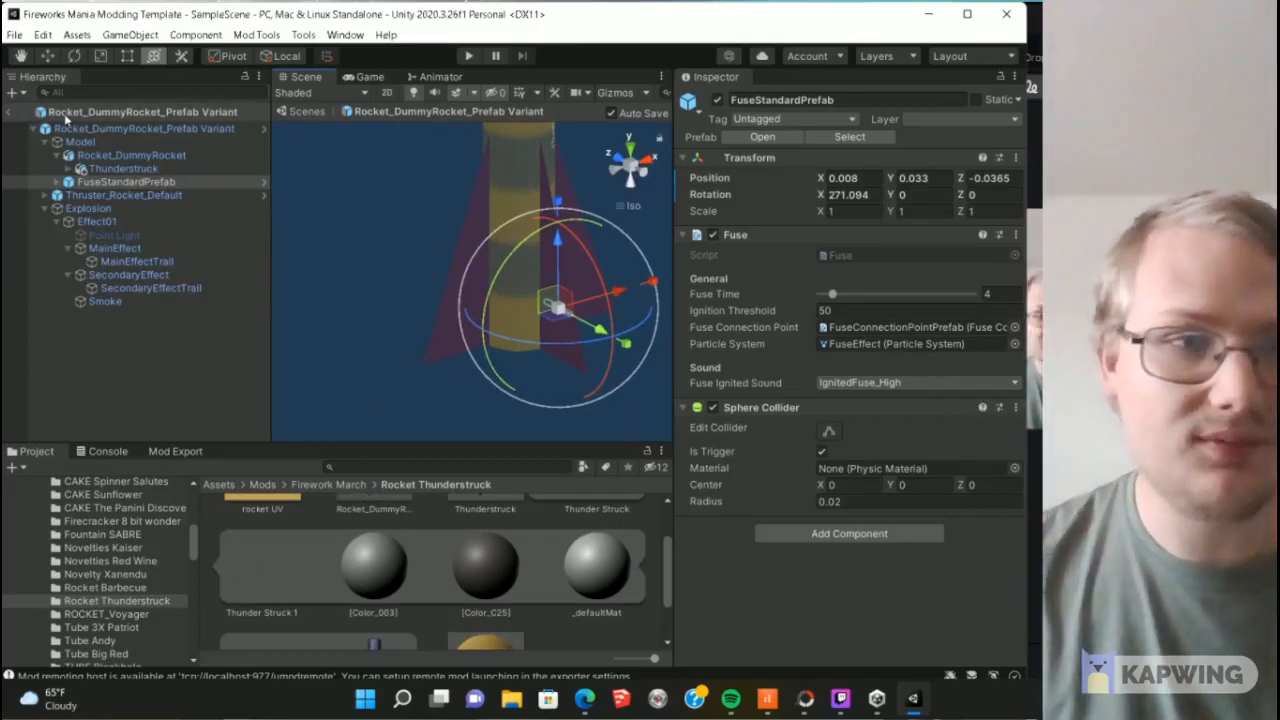
pyautogui.scroll(-5, 368, 282)
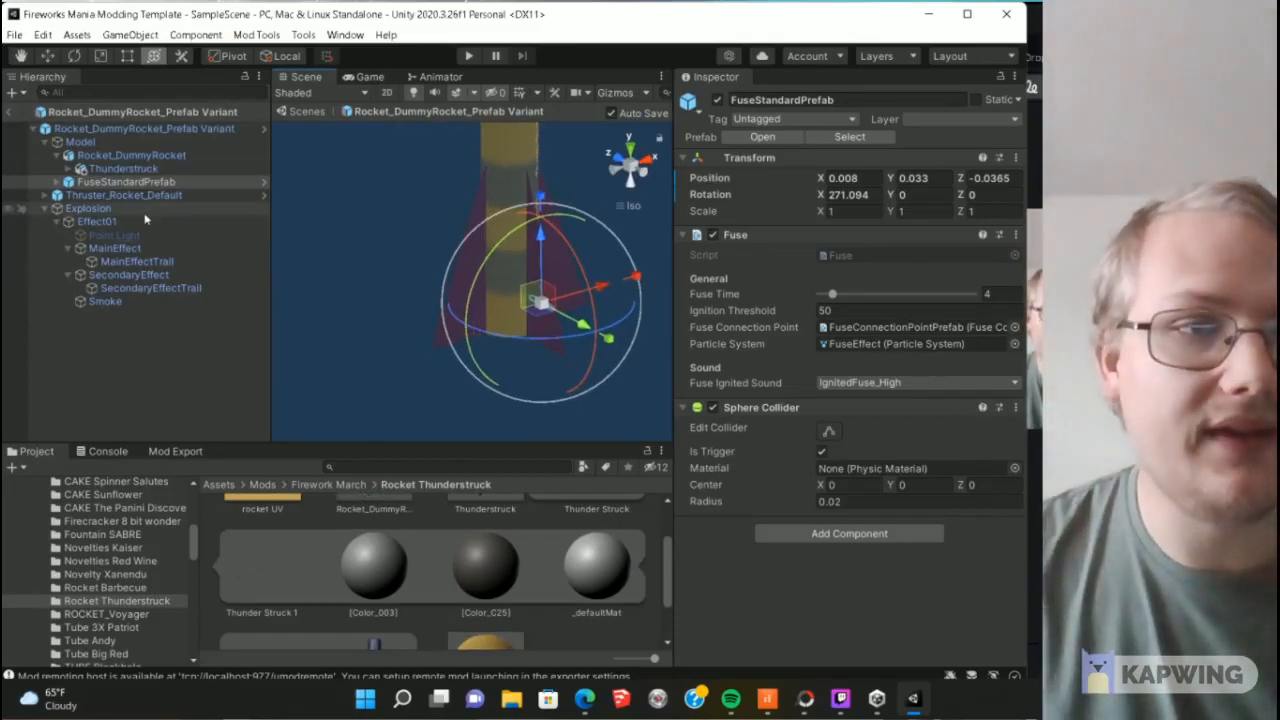
# Step: Review the Thruster settings of Thruster_Rocket_Default and the explosion settings of the Explosion object
pyautogui.click(139, 197)
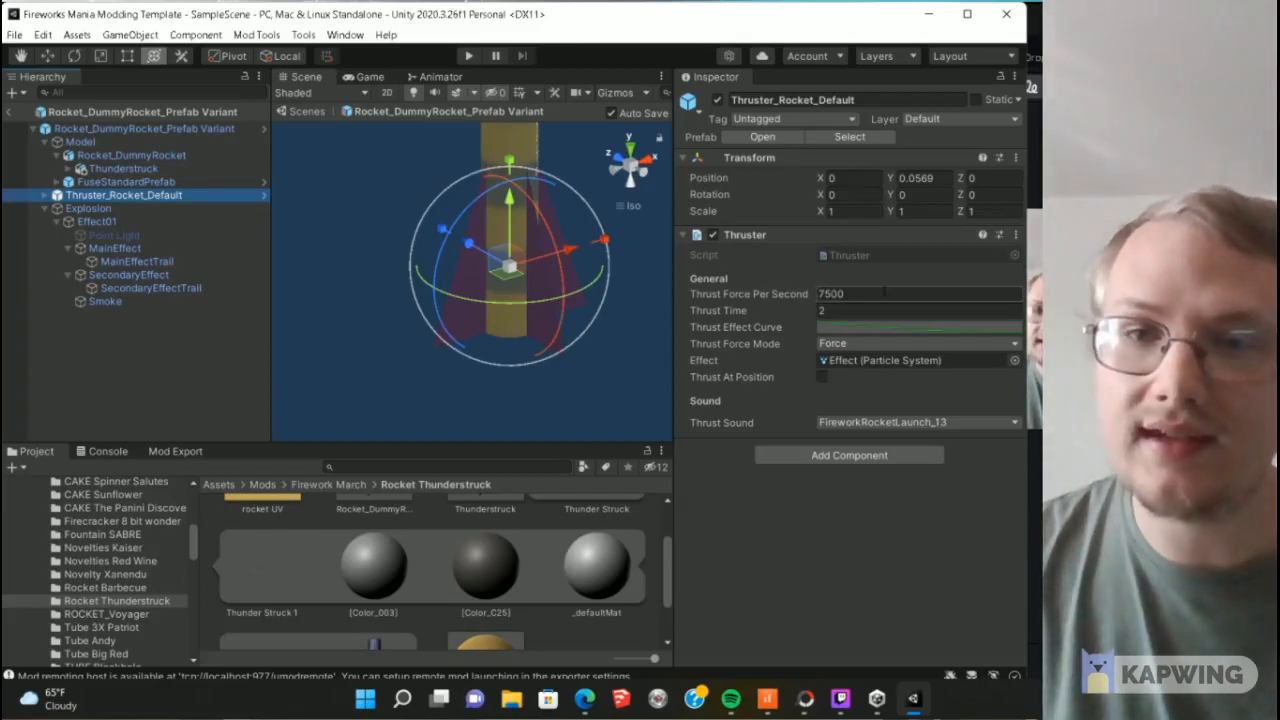
pyautogui.click(108, 209)
pyautogui.scroll(-8, 541, 312)
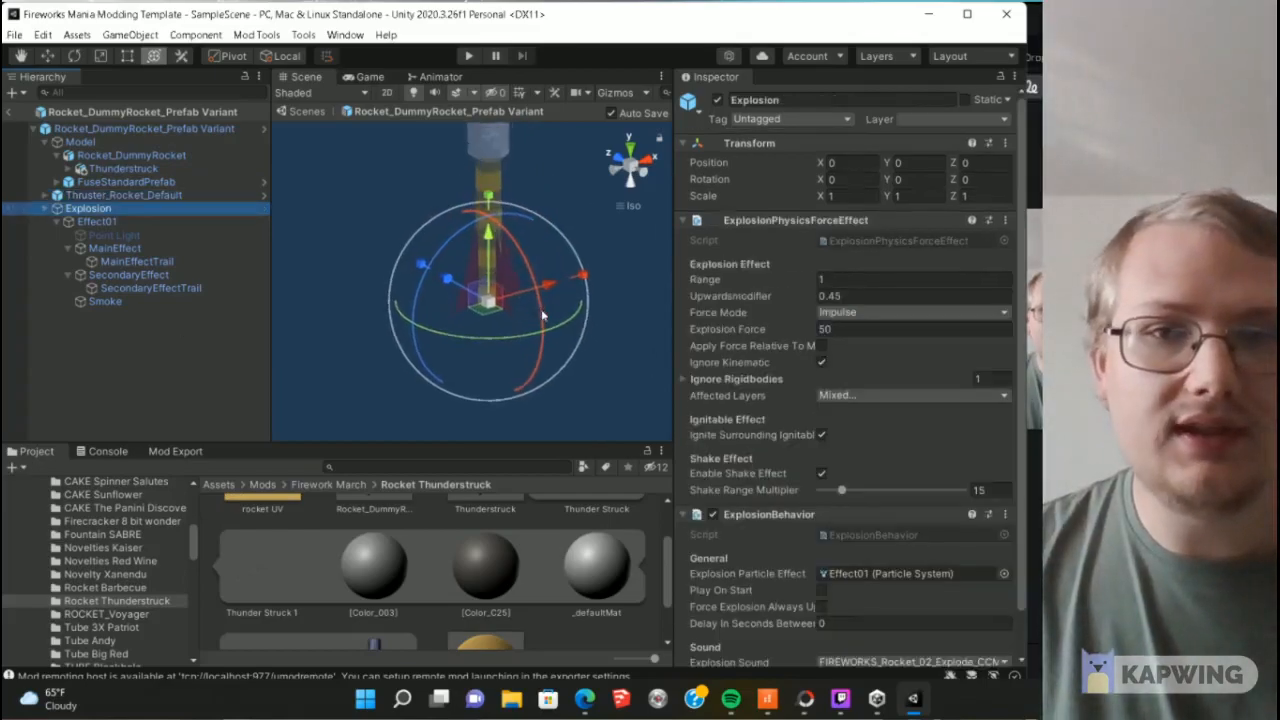
pyautogui.scroll(-2, 752, 365)
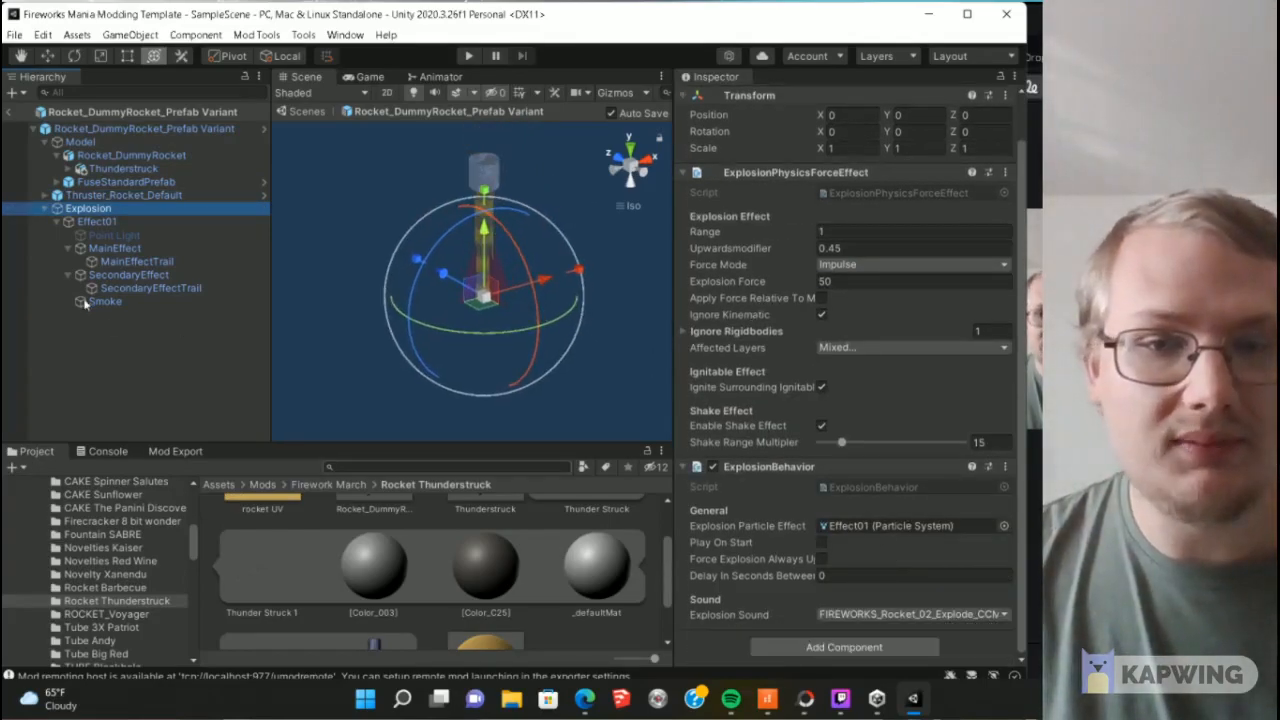
# Step: Raise the Effect01 particle system to Y 0.352 near the rocket's head and stop its particle preview
pyautogui.click(112, 223)
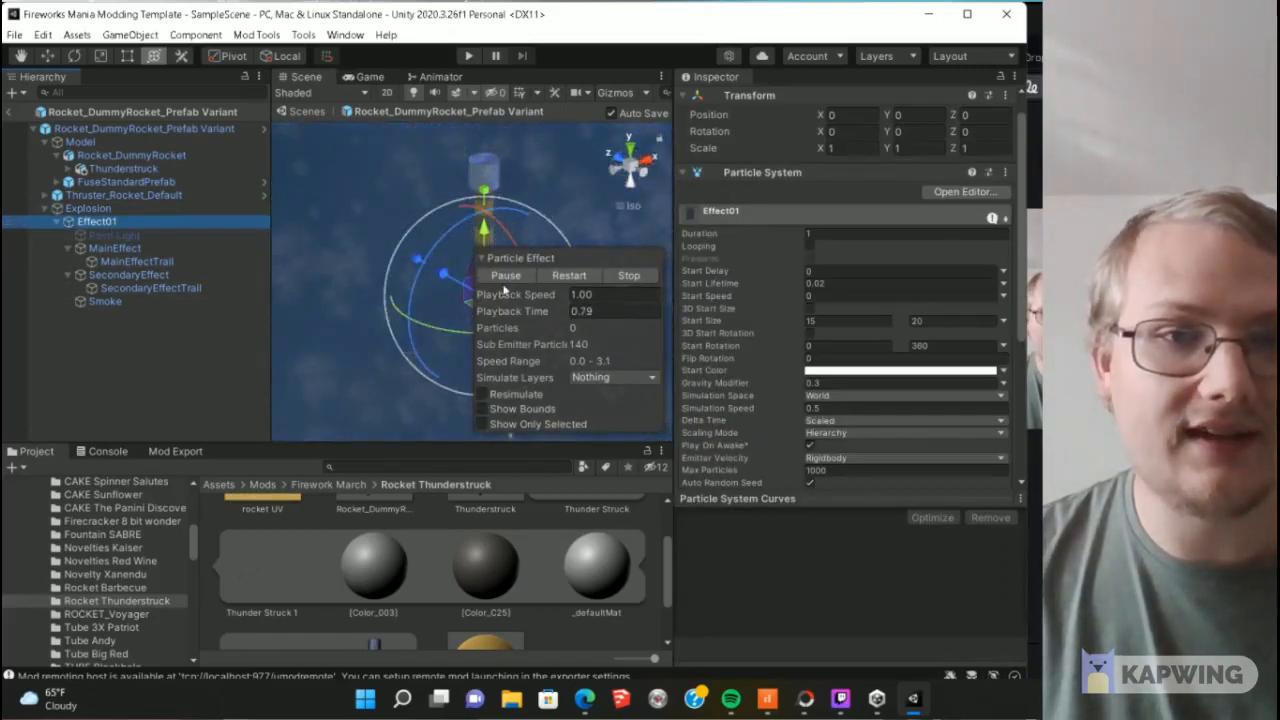
pyautogui.scroll(-8, 398, 281)
pyautogui.moveTo(470, 268); pyautogui.dragTo(426, 262, button='middle')
pyautogui.scroll(1, 437, 219)
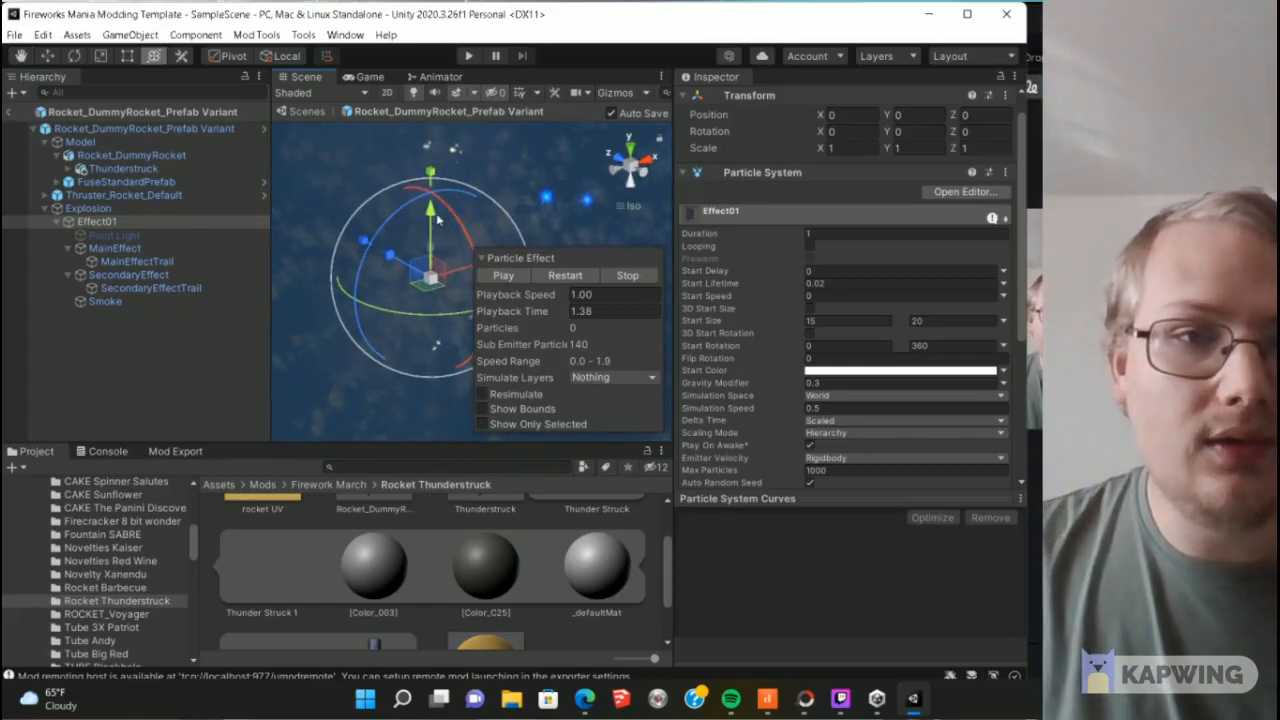
pyautogui.moveTo(430, 207); pyautogui.dragTo(430, 177)
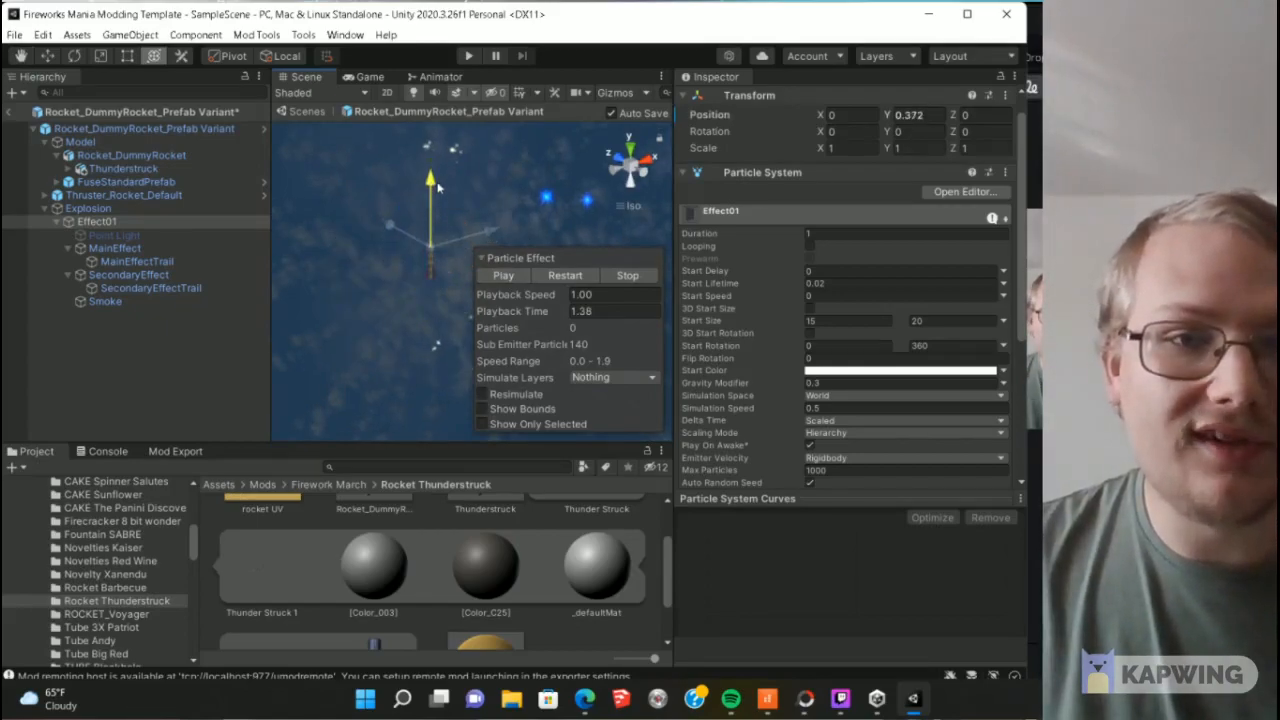
pyautogui.click(563, 275)
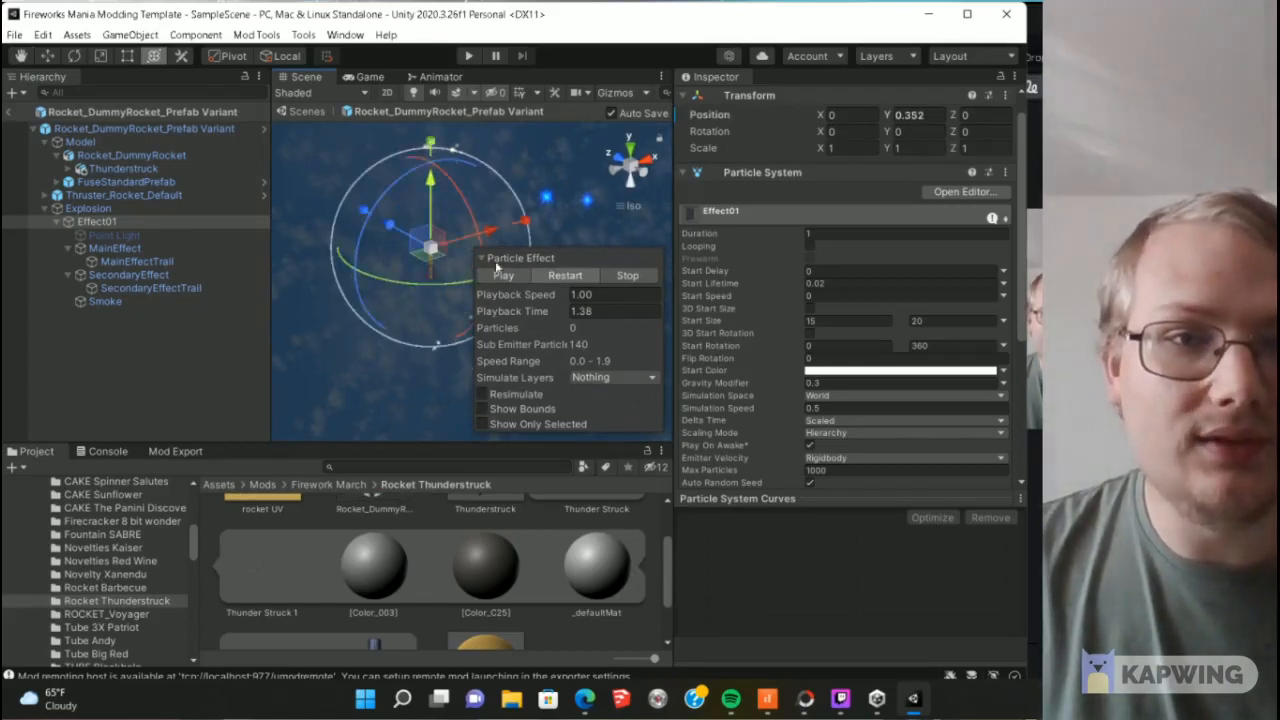
pyautogui.click(630, 275)
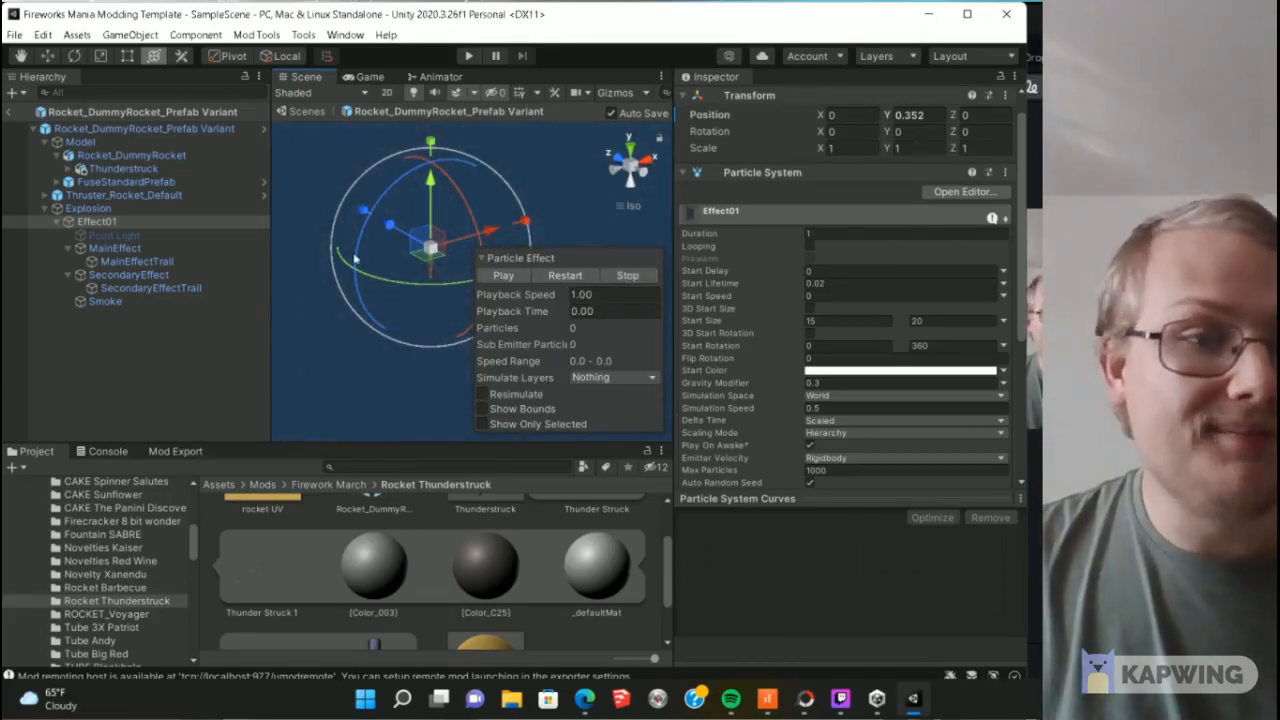
# Step: Preview the MainEffect particle system and change its Start Color to white
pyautogui.click(113, 249)
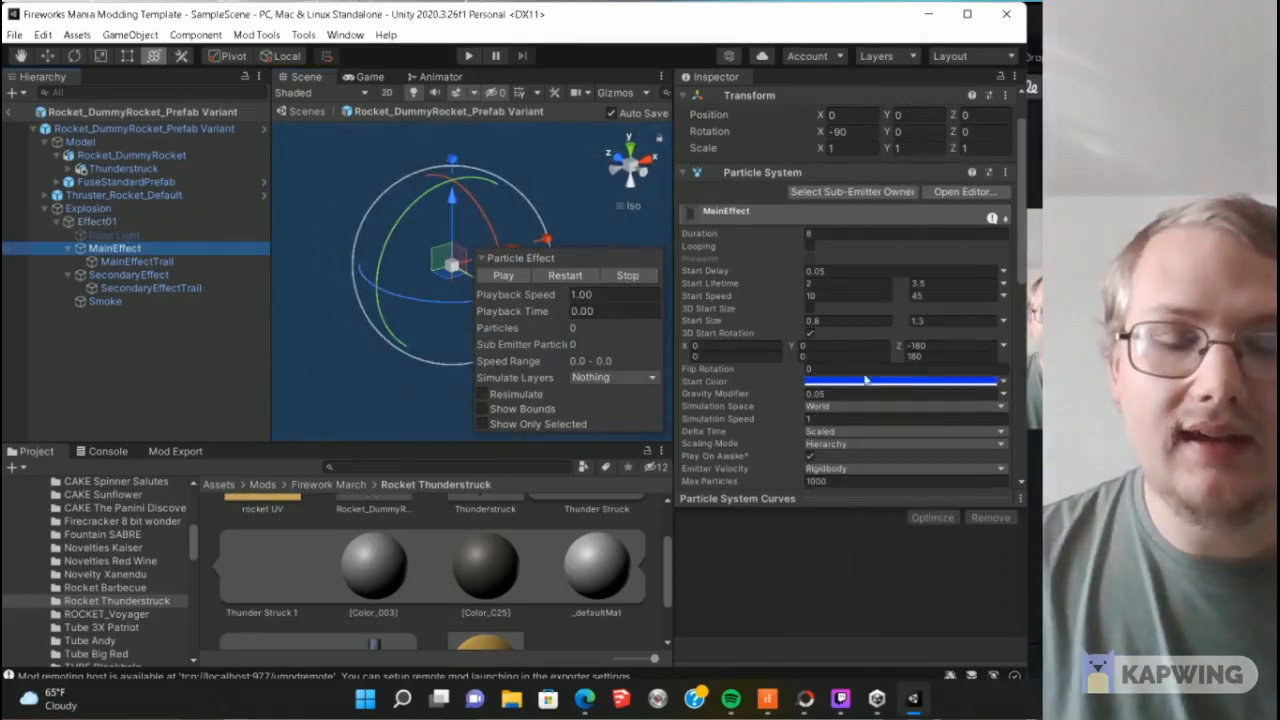
pyautogui.click(565, 275)
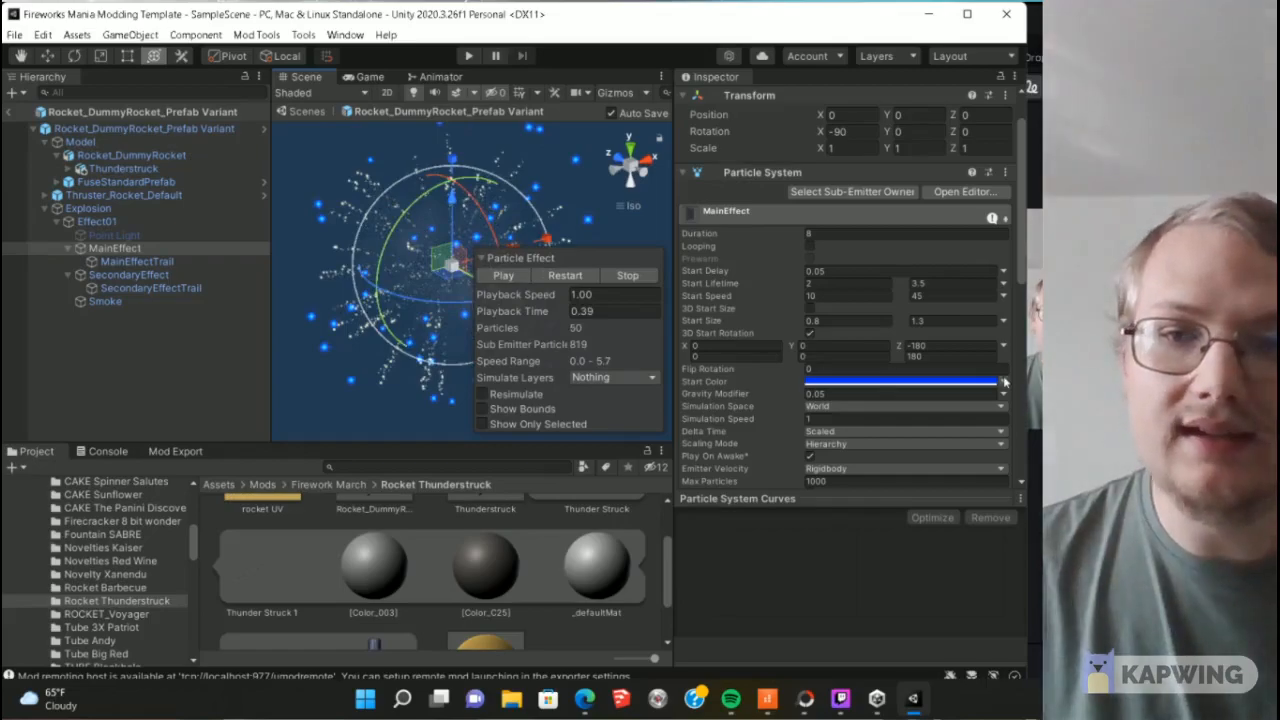
pyautogui.click(962, 383)
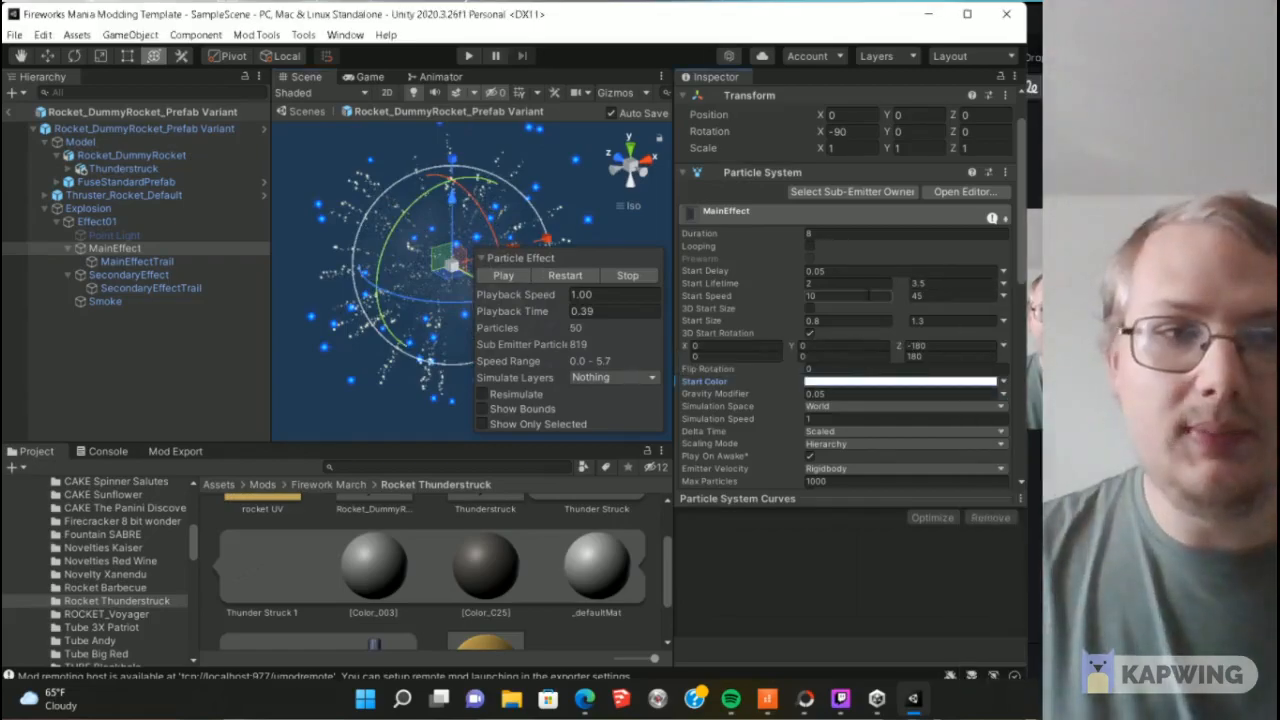
# Step: Set MainEffect's Start Speed range to 89–90 and its Start Lifetime range to 0.3–0.5
pyautogui.click(873, 296)
pyautogui.write('89')
pyautogui.click(949, 296)
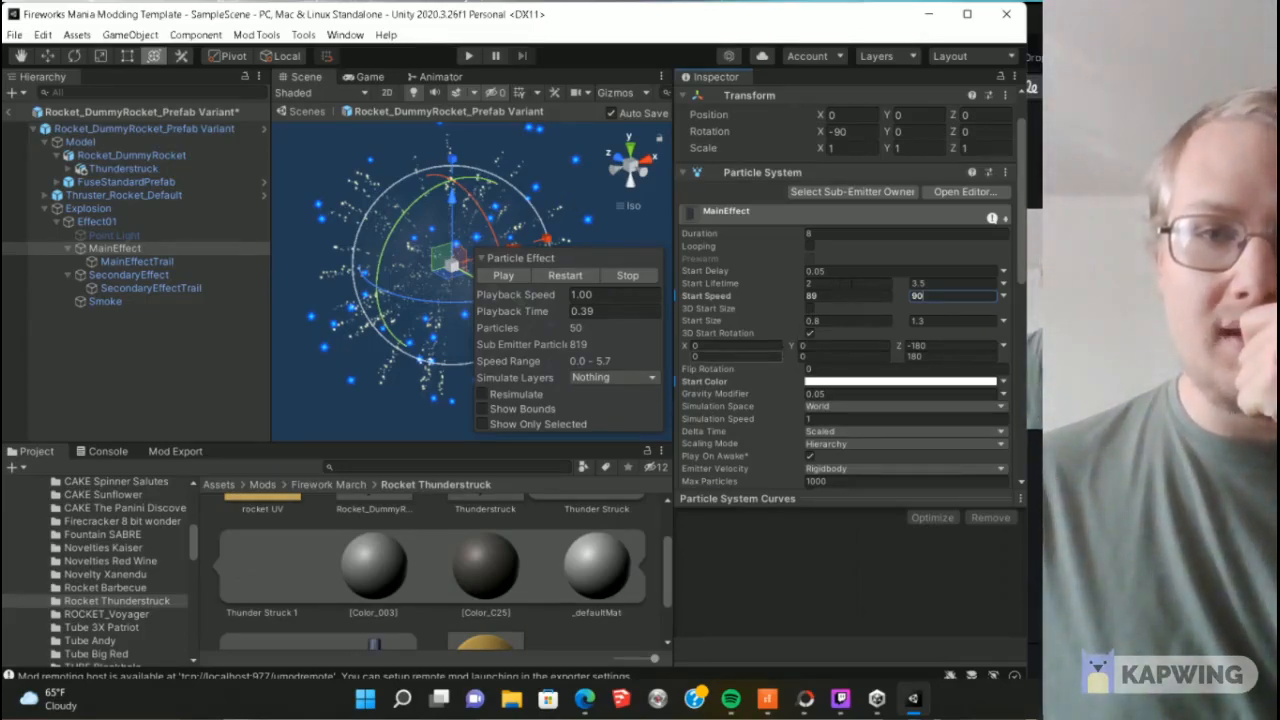
pyautogui.click(845, 283)
pyautogui.write('0')
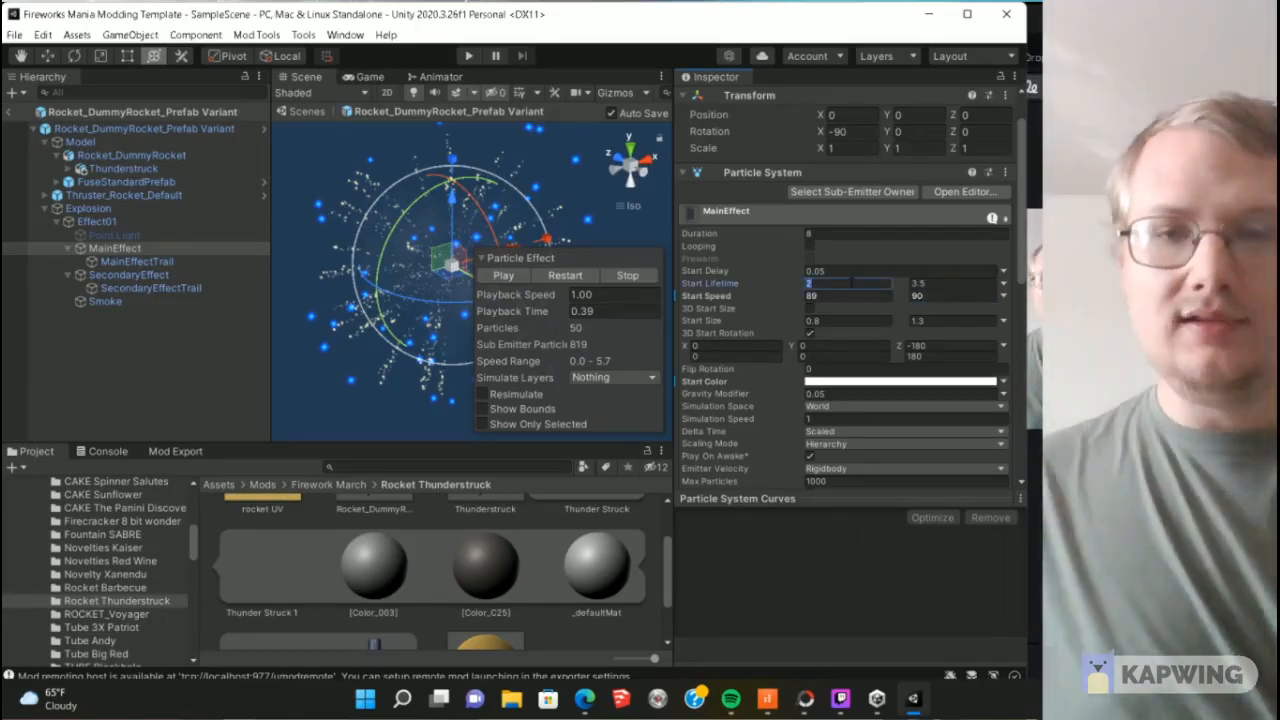
pyautogui.write('.3')
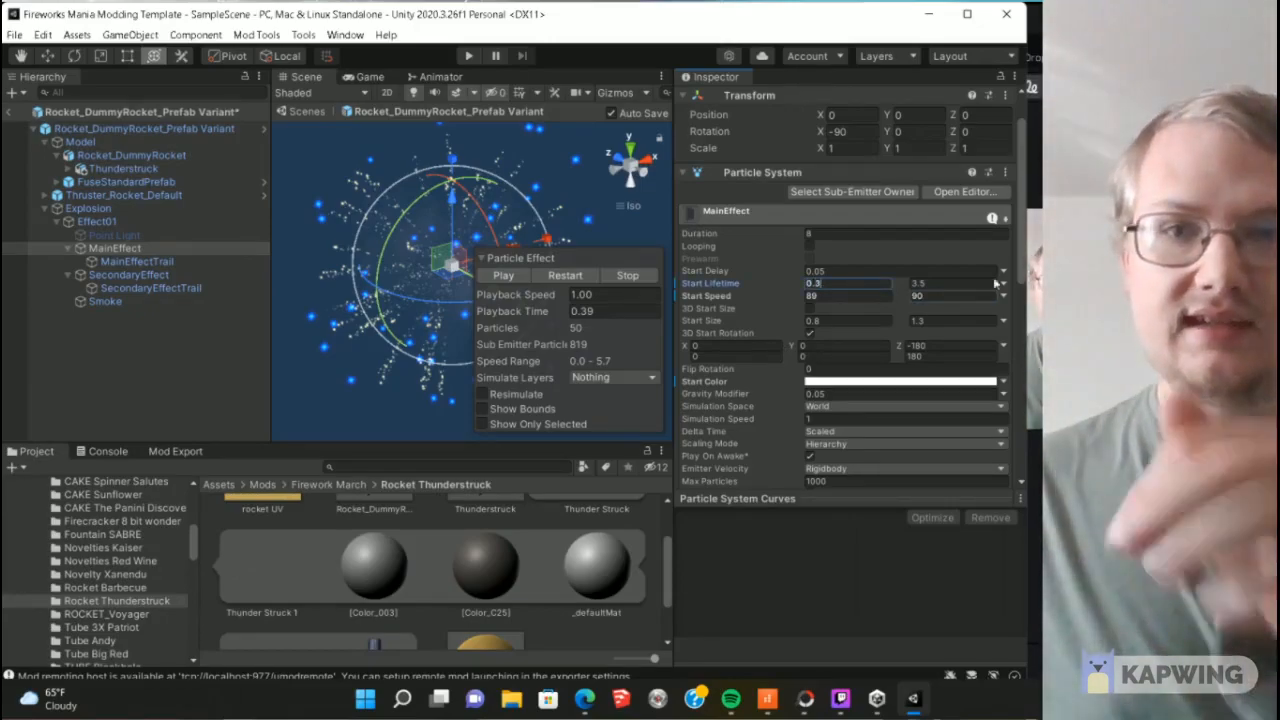
pyautogui.click(955, 284)
pyautogui.write('0.5')
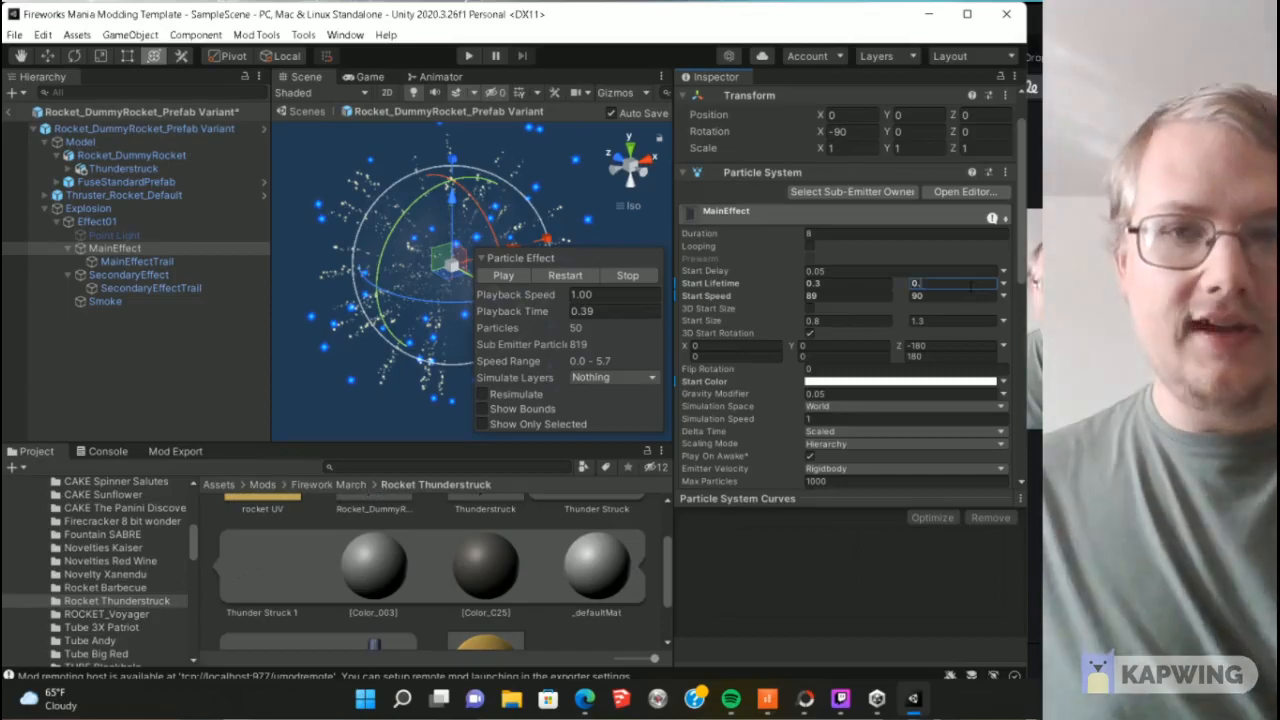
# Step: Turn off Limit Velocity over Lifetime for the MainEffect particle system
pyautogui.scroll(-10, 845, 300)
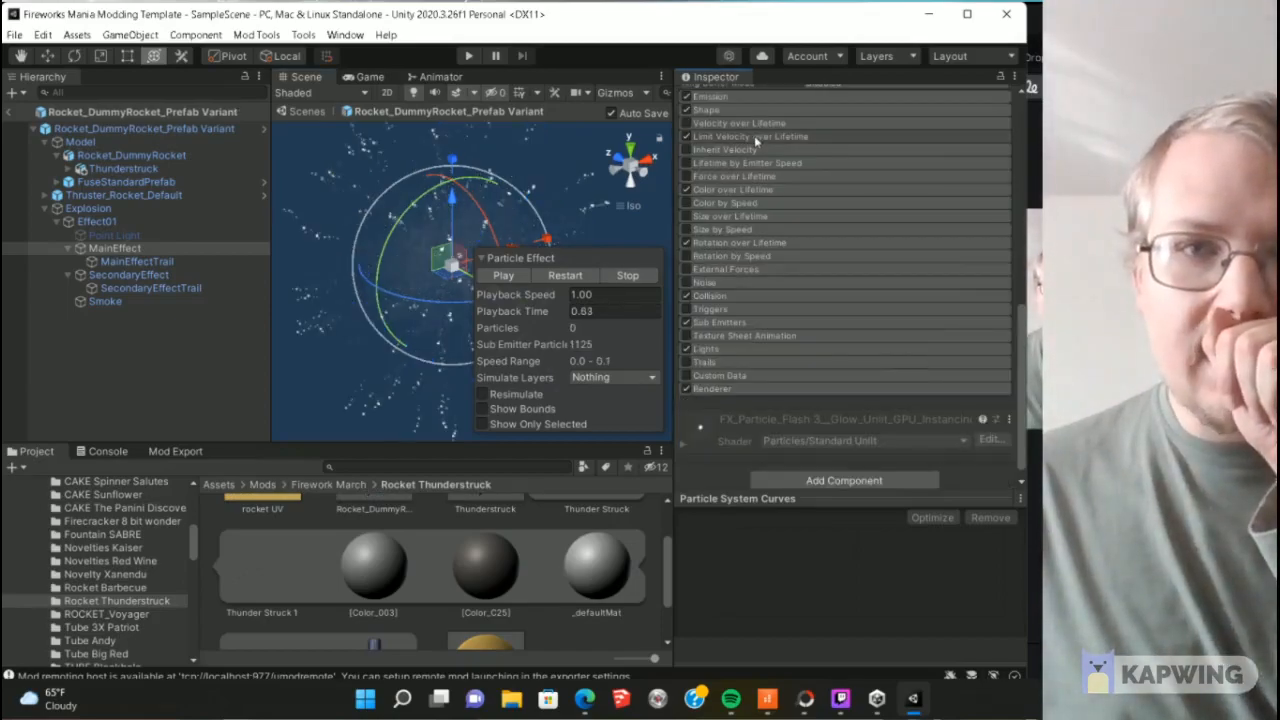
pyautogui.click(754, 135)
pyautogui.click(686, 136)
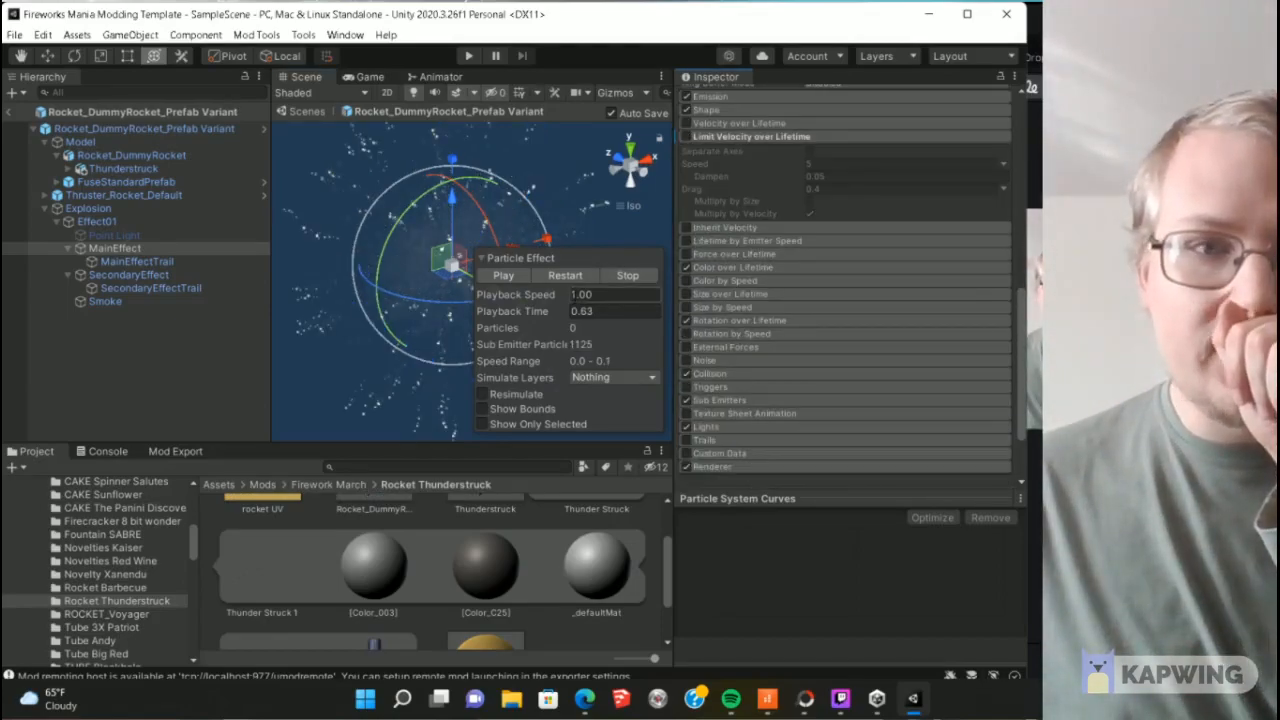
# Step: Switch MainEffectTrail's emission Rate over Distance from a curve to a constant value
pyautogui.click(155, 262)
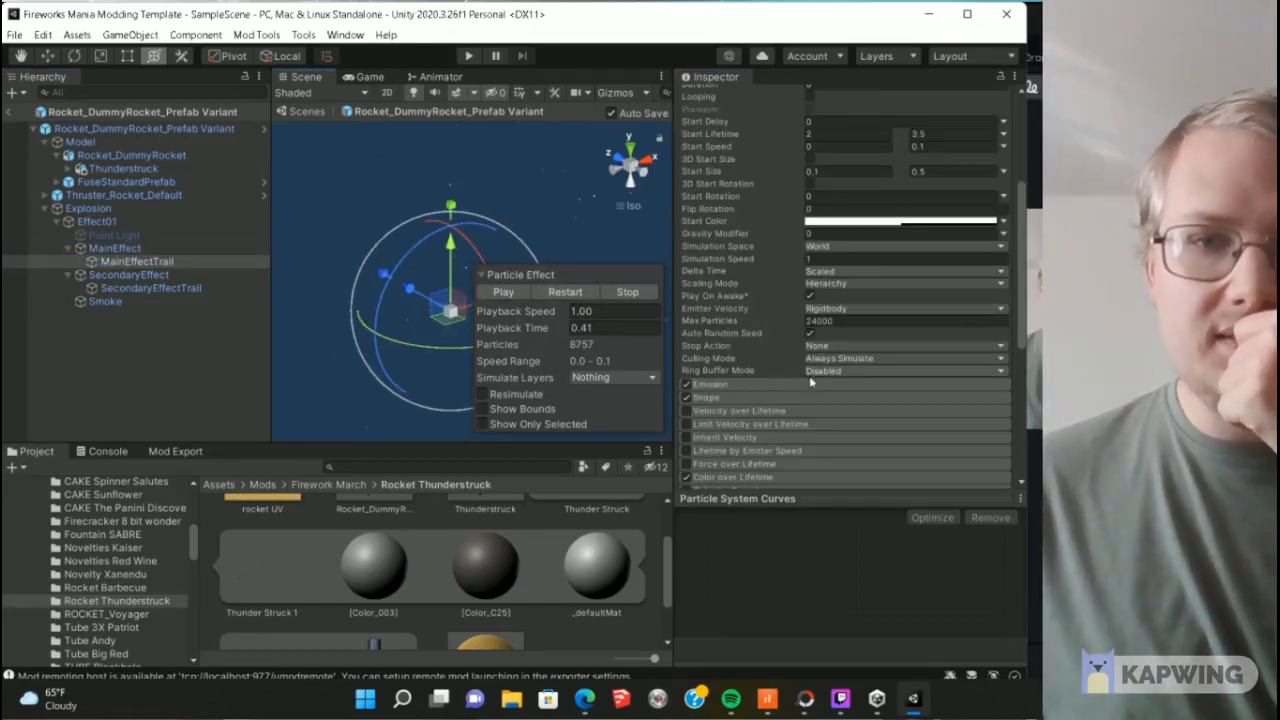
pyautogui.click(796, 380)
pyautogui.scroll(-3, 1005, 306)
pyautogui.click(1003, 263)
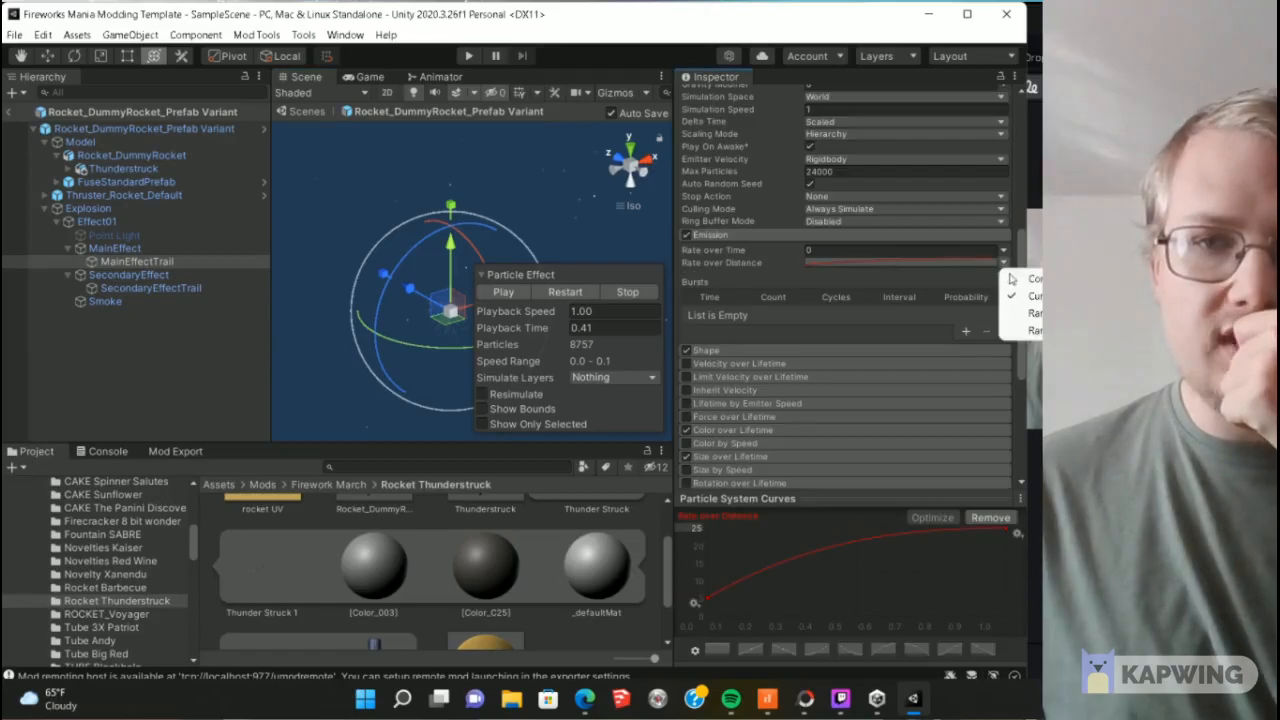
pyautogui.click(1020, 279)
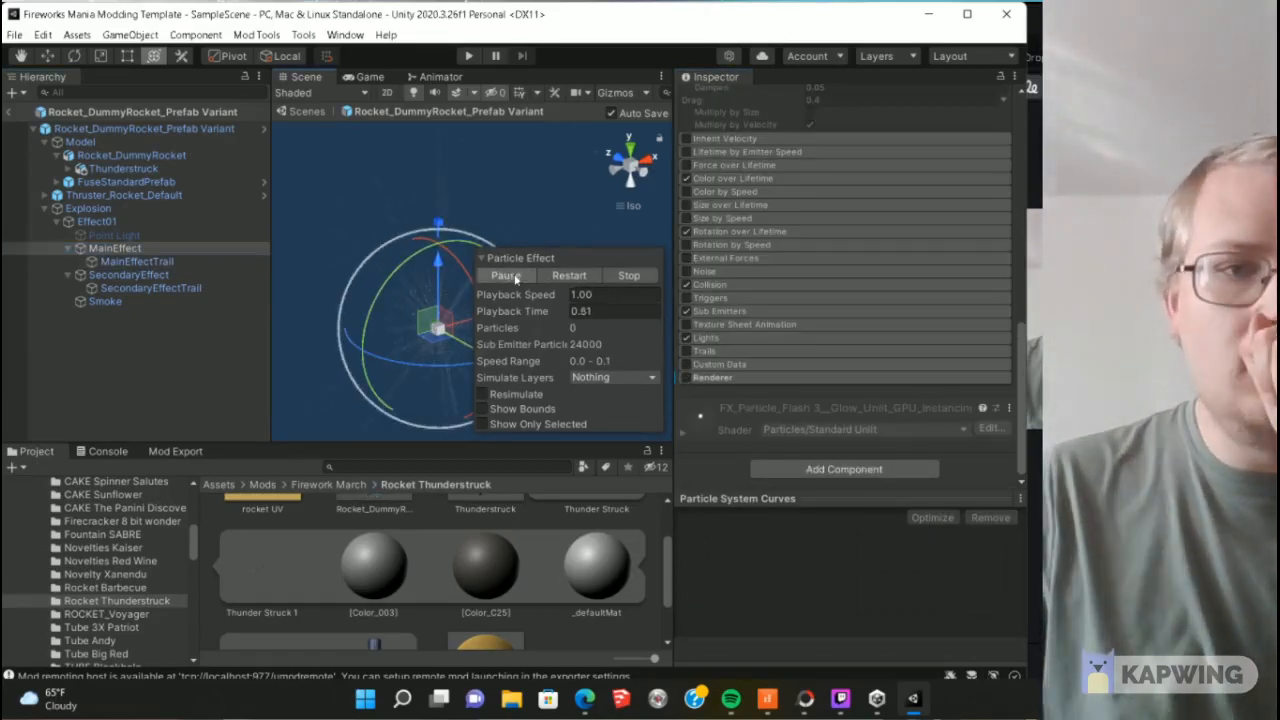
# Step: Turn off the Renderer module of MainEffectTrail and inspect the explosion in the scene
pyautogui.click(207, 261)
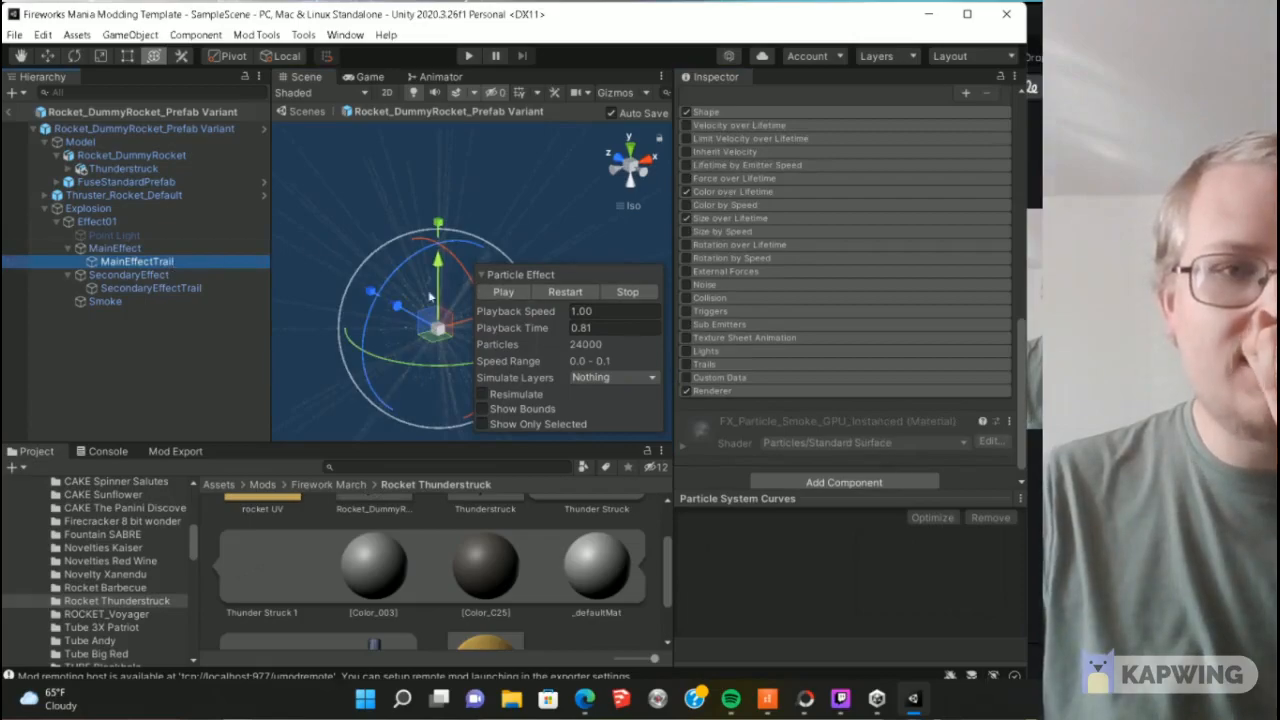
pyautogui.click(687, 391)
pyautogui.moveTo(441, 332); pyautogui.dragTo(422, 277, button='middle')
pyautogui.scroll(9, 432, 345)
# Step: Set SecondaryEffect's Start Speed range to 89–90
pyautogui.click(150, 274)
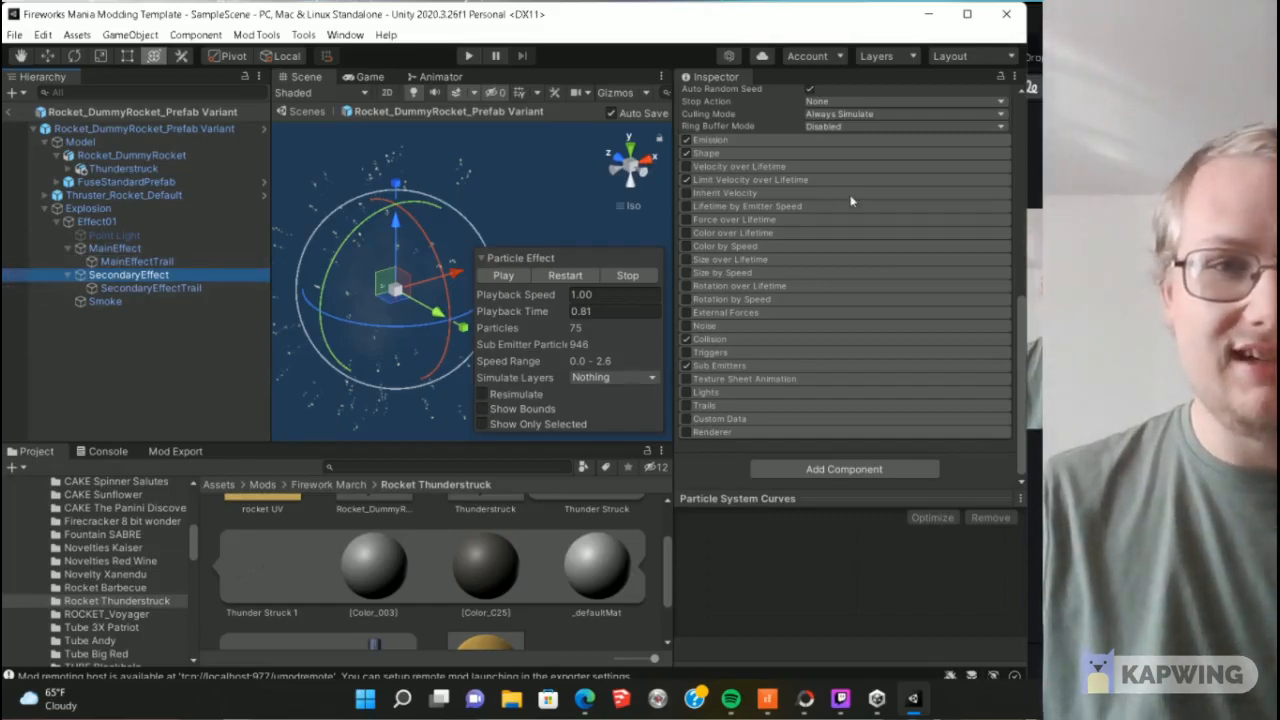
pyautogui.scroll(10, 903, 263)
pyautogui.click(877, 346)
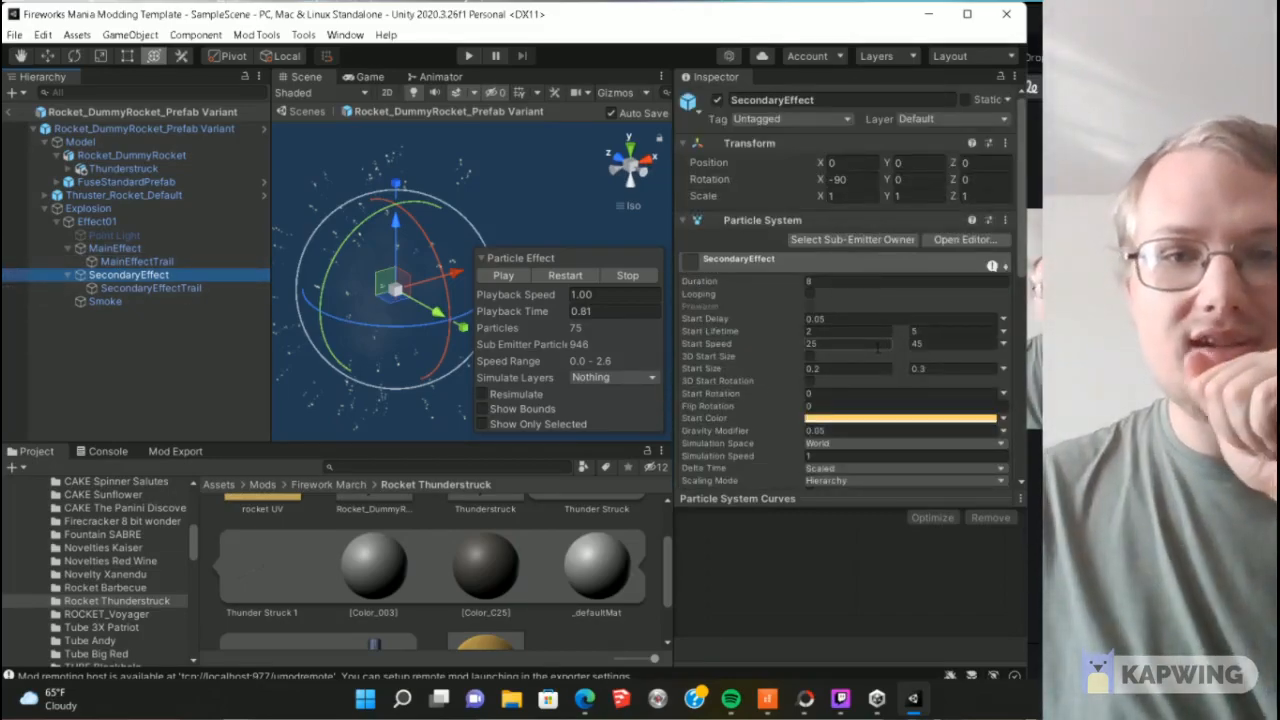
pyautogui.write('89')
pyautogui.press('Tab')
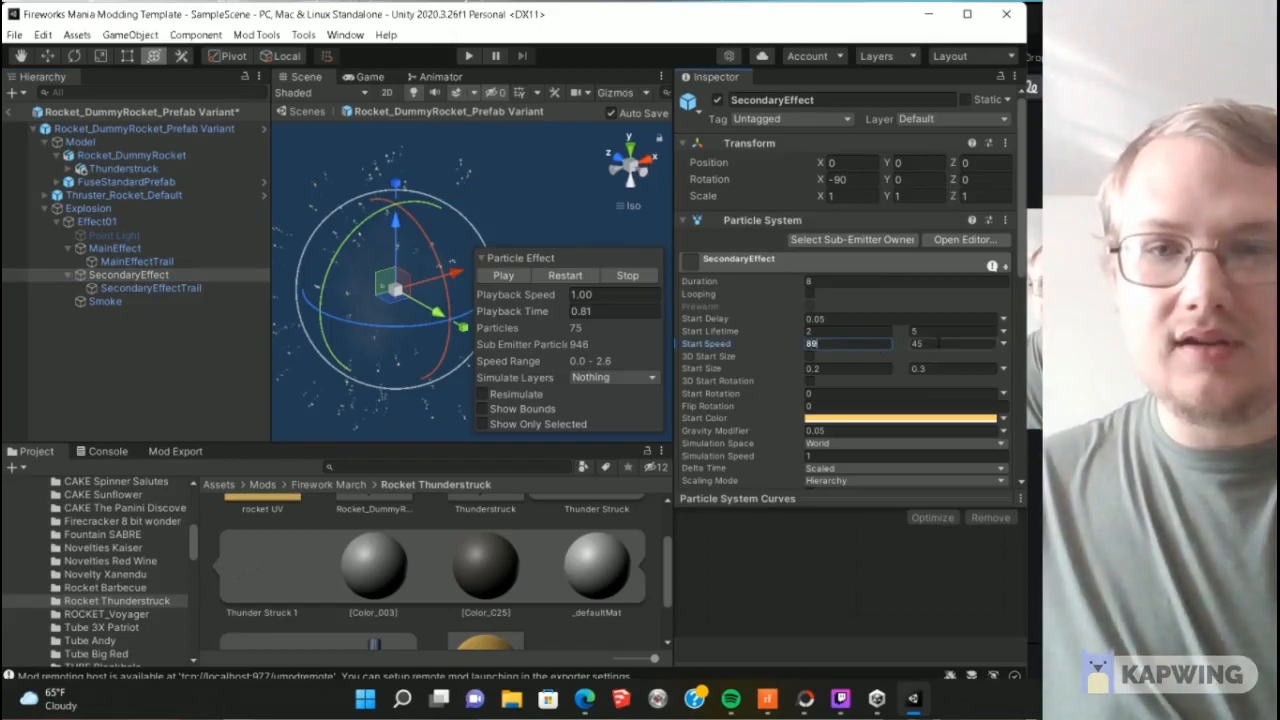
# Step: Turn off Limit Velocity over Lifetime for SecondaryEffect and set its Duration to 0.3
pyautogui.scroll(-5, 689, 325)
pyautogui.click(687, 323)
pyautogui.scroll(5, 709, 325)
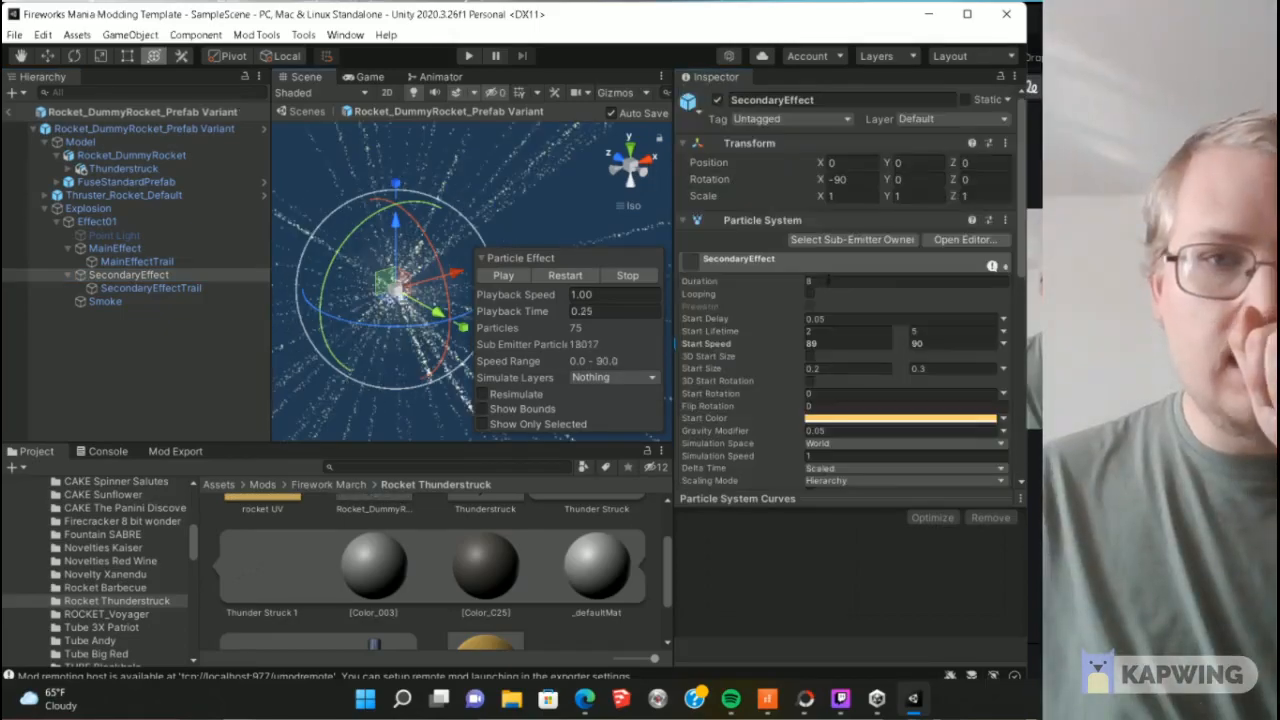
pyautogui.write('0.3')
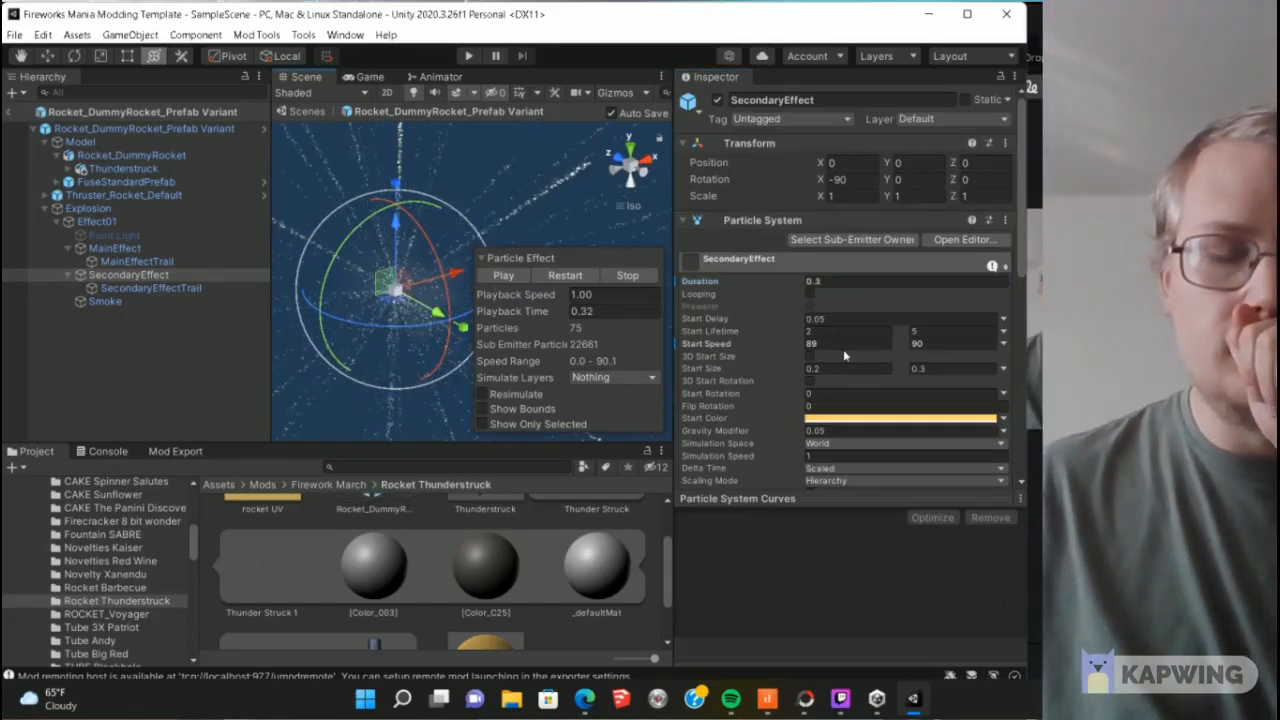
# Step: Try a Start Speed range of 12–23 on SecondaryEffect, restore 89–90, and replay the effect
pyautogui.click(843, 346)
pyautogui.write('12')
pyautogui.press('Tab')
pyautogui.write('23')
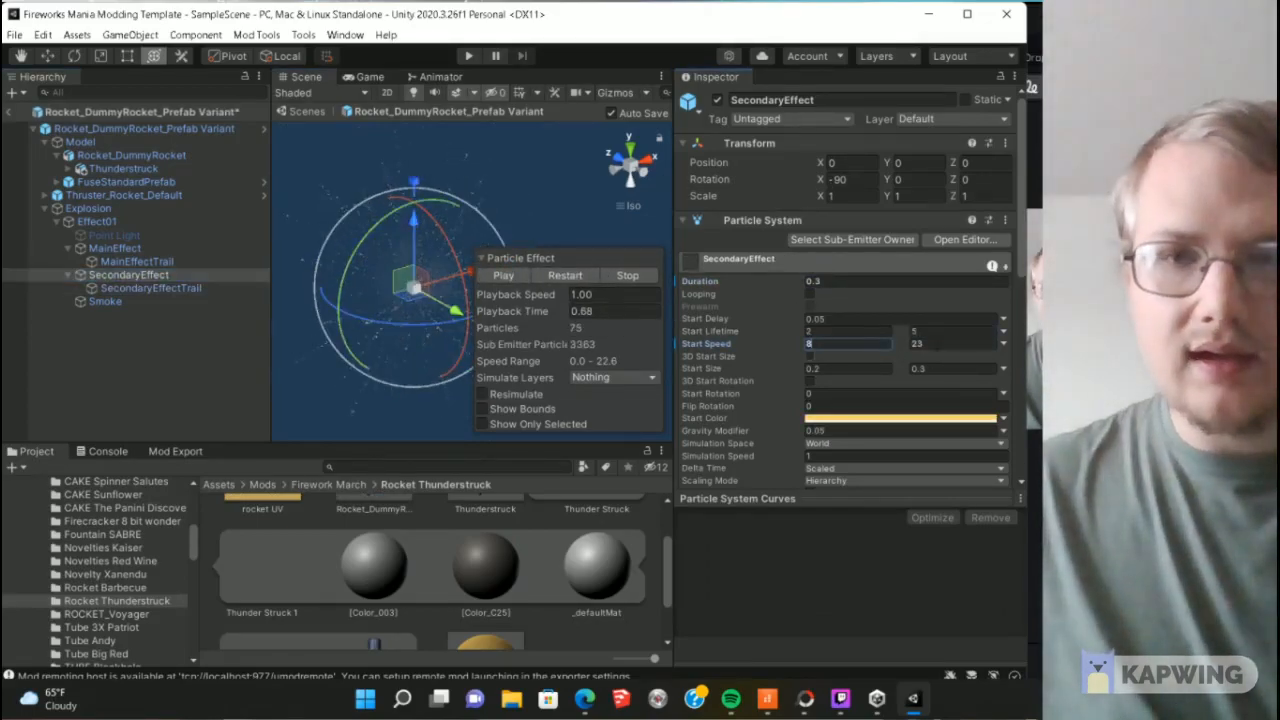
pyautogui.hotkey('ctrl', 'z')
pyautogui.hotkey('ctrl', 'z')
pyautogui.click(564, 281)
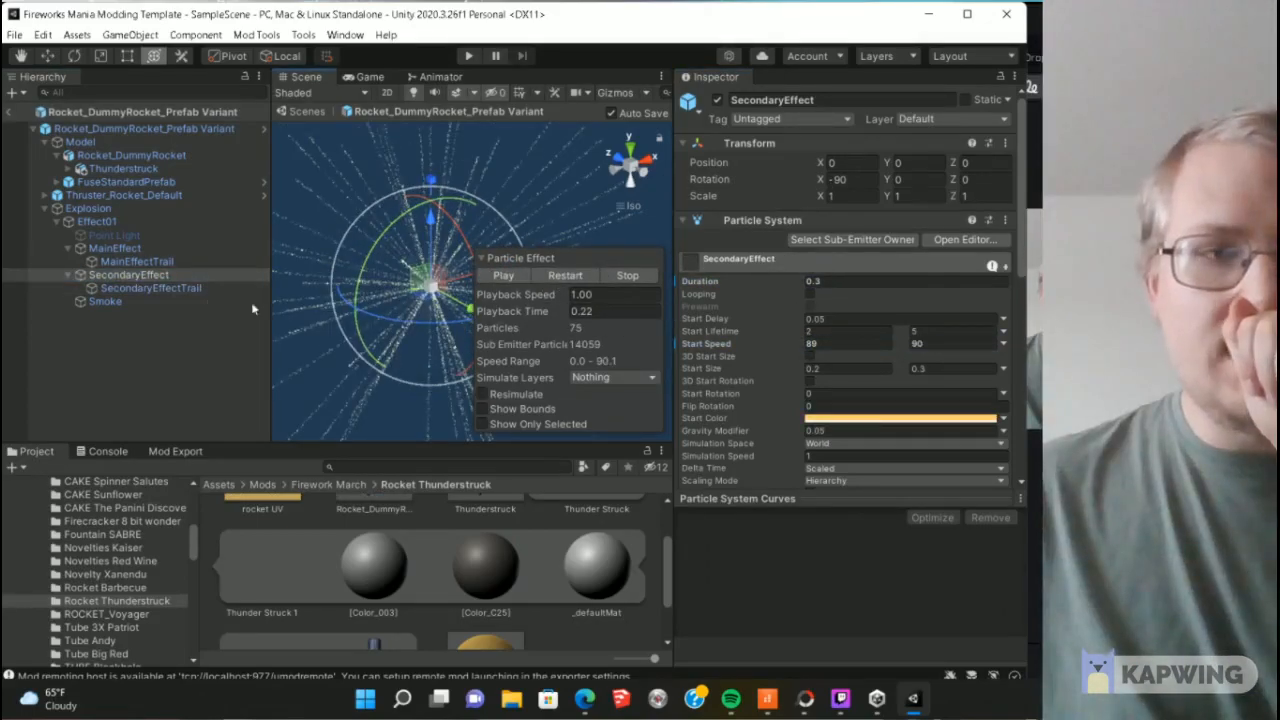
# Step: Set SecondaryEffectTrail's Duration to 0.05 and replay the explosion preview
pyautogui.click(150, 288)
pyautogui.click(858, 281)
pyautogui.write('0.05')
pyautogui.press('Tab')
pyautogui.click(564, 291)
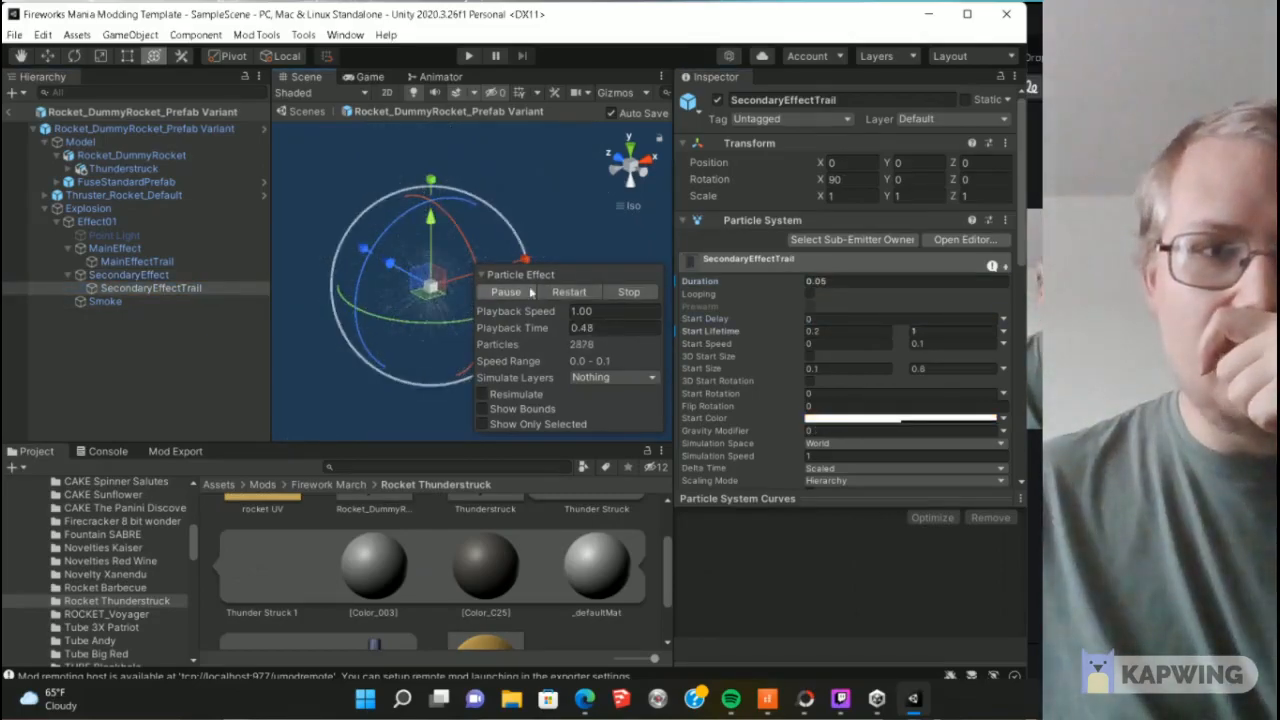
pyautogui.click(571, 295)
pyautogui.click(503, 295)
# Step: Set MainEffect's Start Size range to 1–2
pyautogui.click(115, 248)
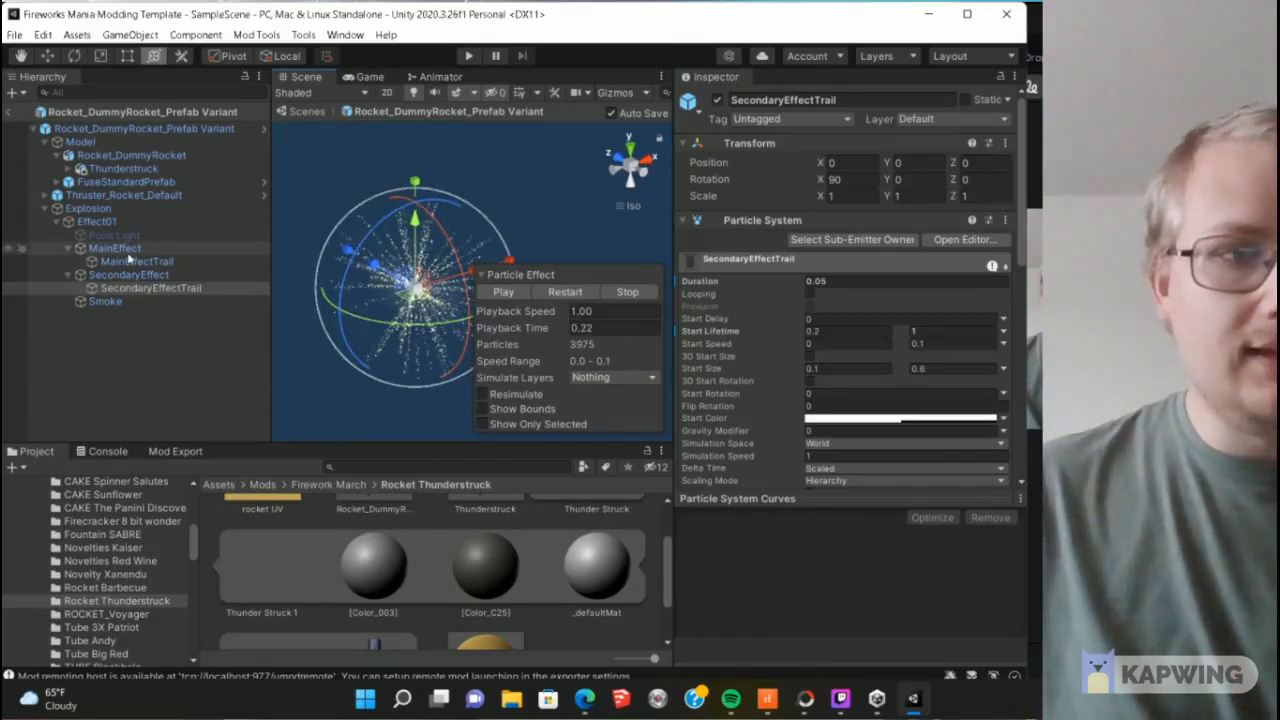
pyautogui.scroll(-3, 800, 370)
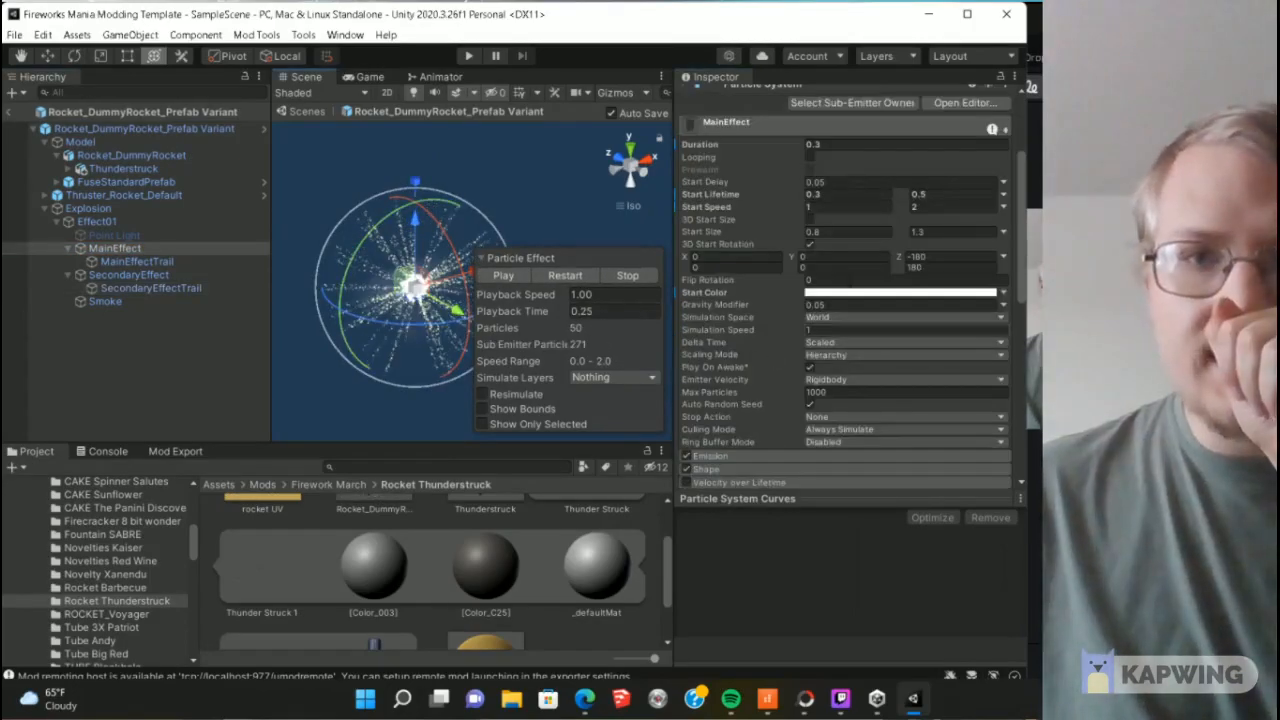
pyautogui.click(848, 232)
pyautogui.write('1')
pyautogui.press('Tab')
pyautogui.write('2')
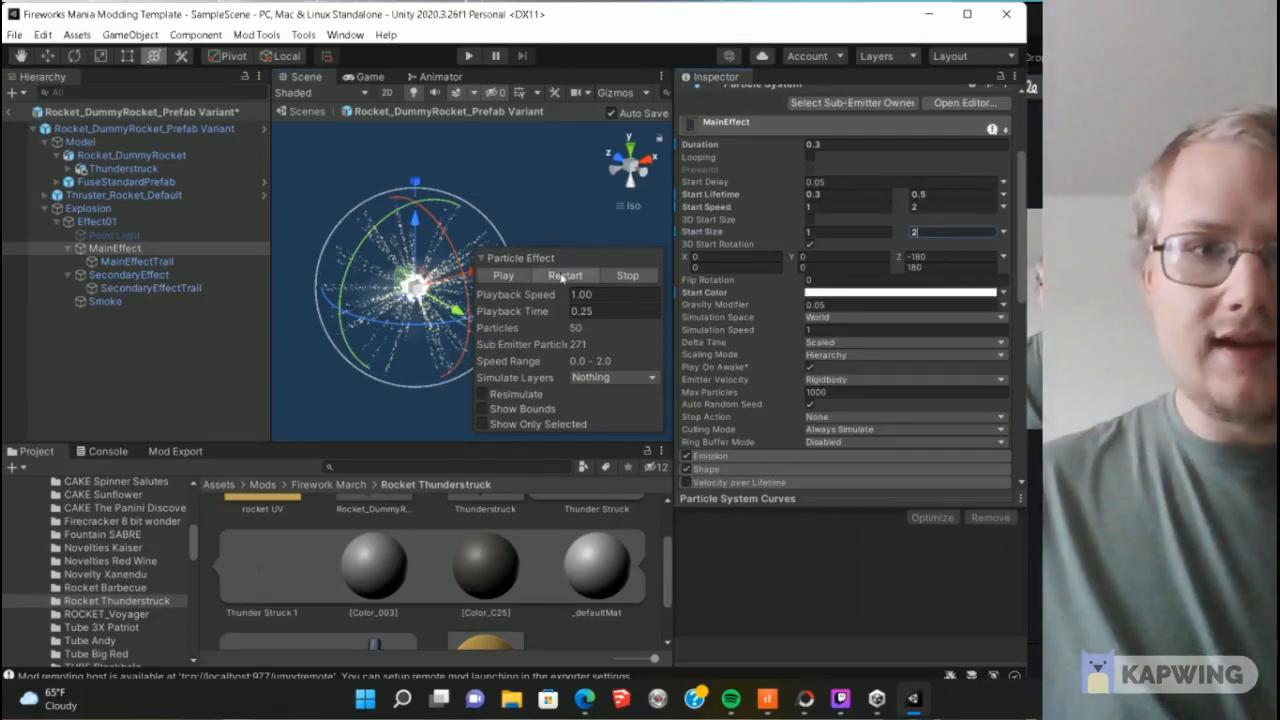
# Step: Keep MainEffect's Start Speed at 1–2, try a Start Size range of 12–23, and replay the effect
pyautogui.click(848, 207)
pyautogui.write('12')
pyautogui.click(828, 207)
pyautogui.write('1')
pyautogui.click(938, 206)
pyautogui.click(845, 231)
pyautogui.write('12')
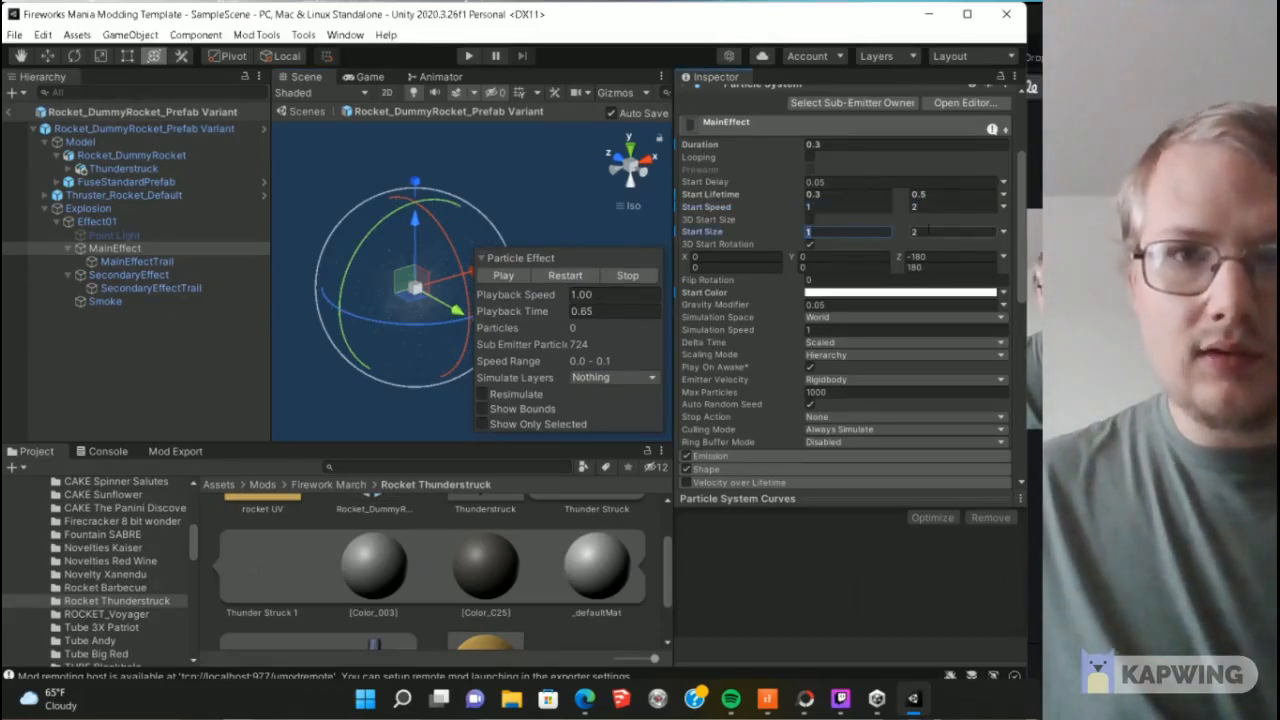
pyautogui.click(588, 274)
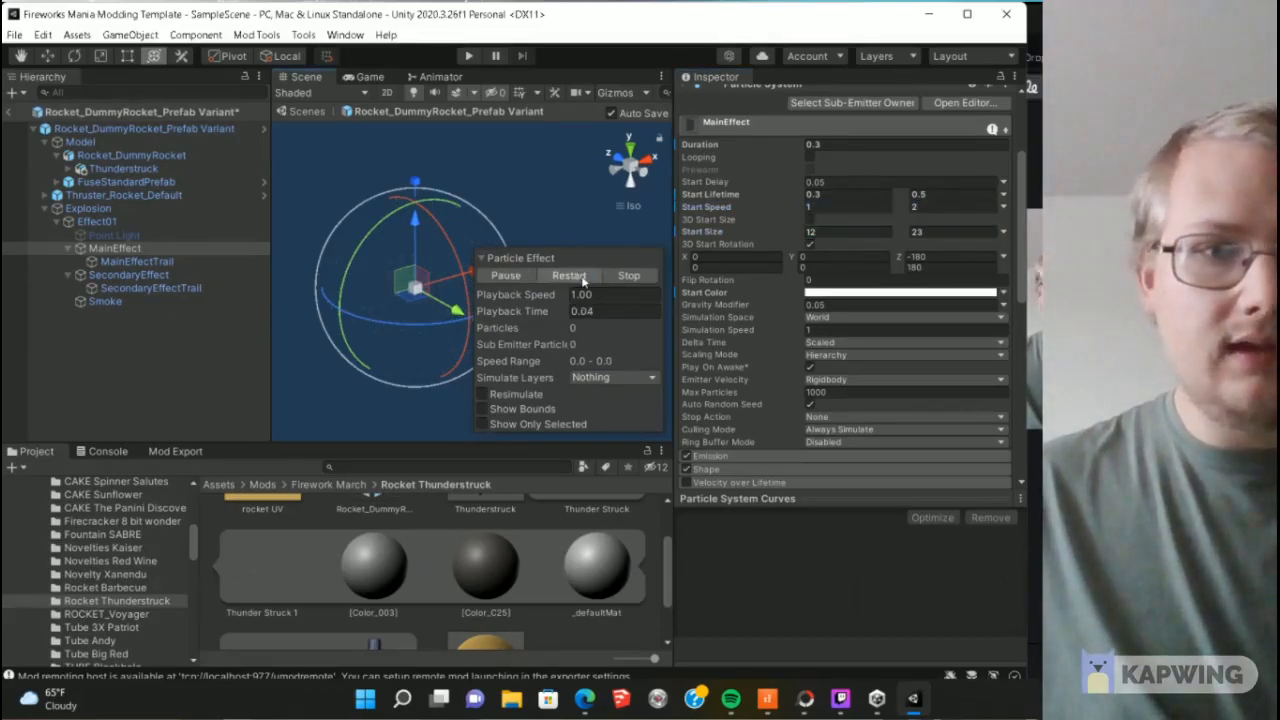
# Step: Set MainEffect's Start Lifetime range to 0.0001–0.1
pyautogui.click(878, 195)
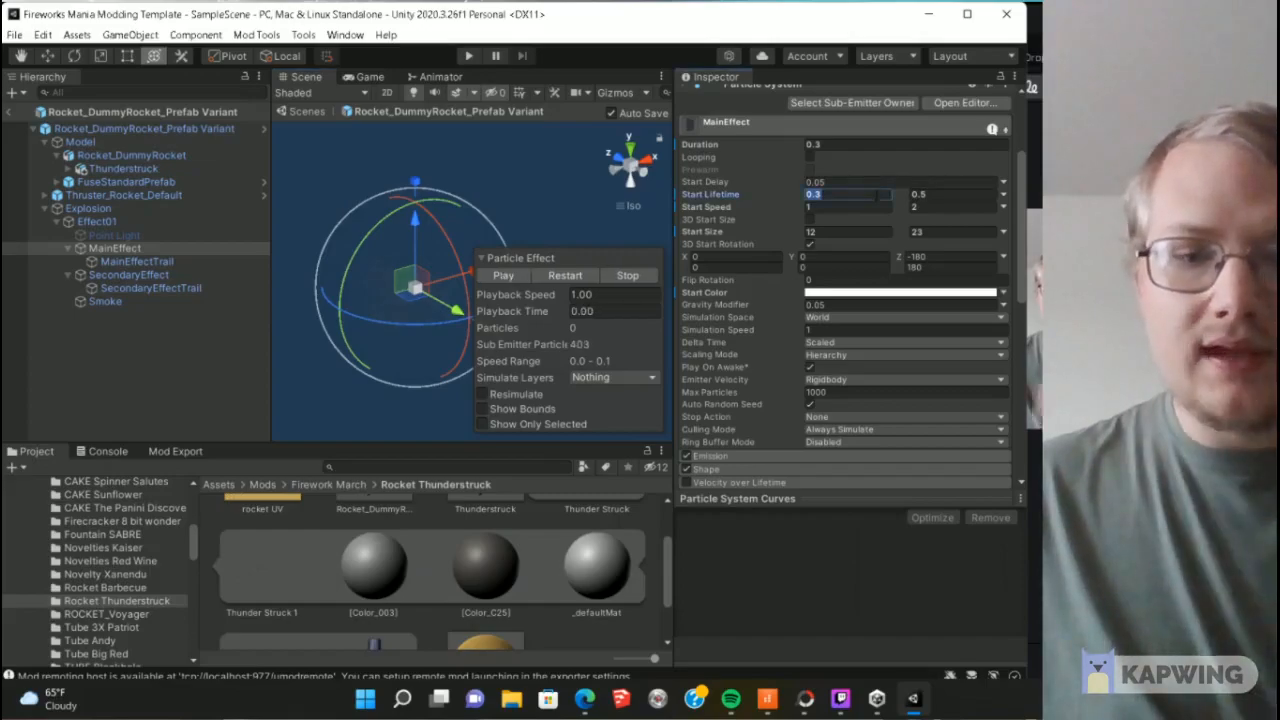
pyautogui.write('0.0001')
pyautogui.press('Tab')
pyautogui.write('0.1')
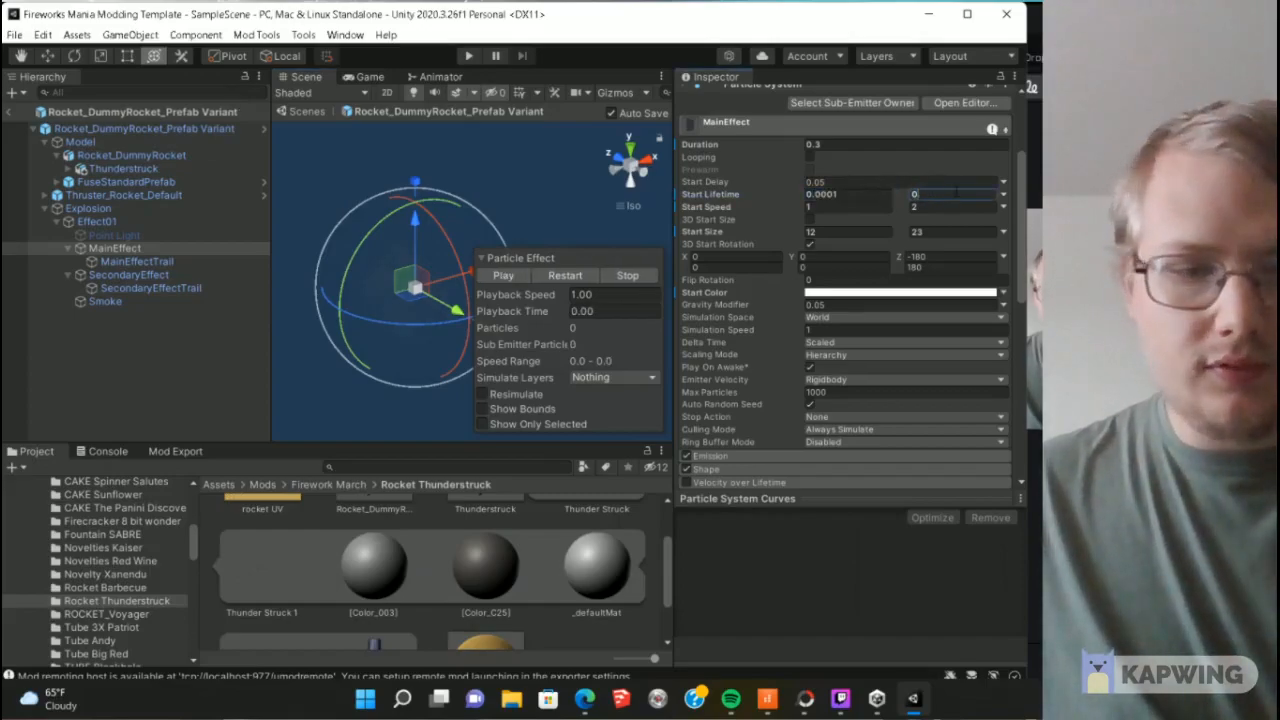
pyautogui.press('Return')
# Step: Set MainEffect's Start Size range to 8–9 and replay the explosion preview
pyautogui.click(855, 235)
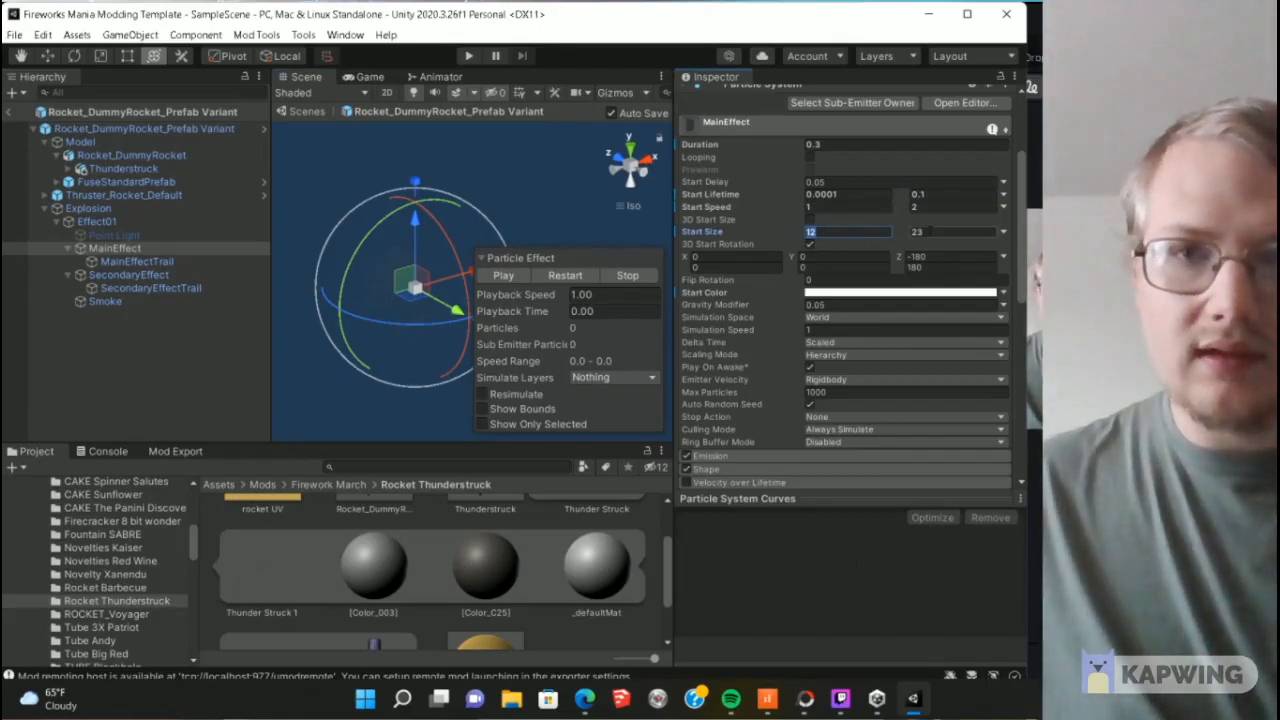
pyautogui.click(859, 233)
pyautogui.write('8')
pyautogui.click(564, 277)
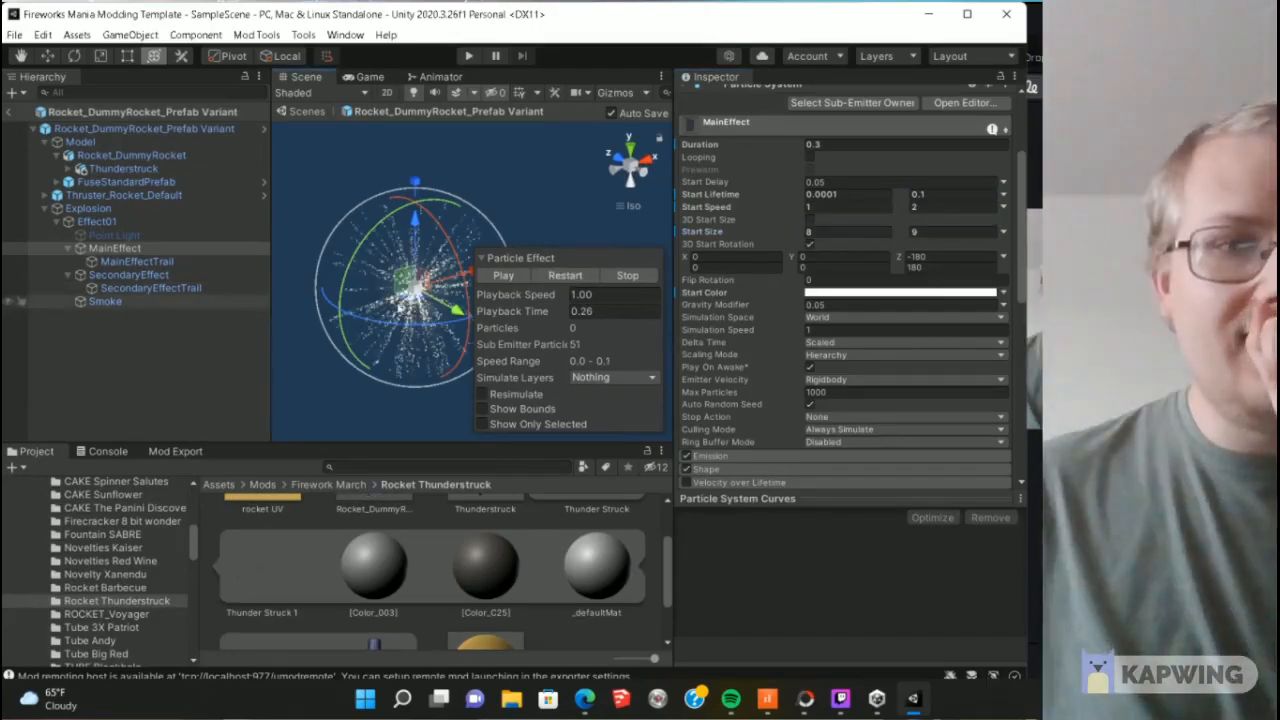
# Step: Set SecondaryEffectTrail's maximum Start Lifetime to 2, then stop the particle preview
pyautogui.click(128, 275)
pyautogui.click(150, 288)
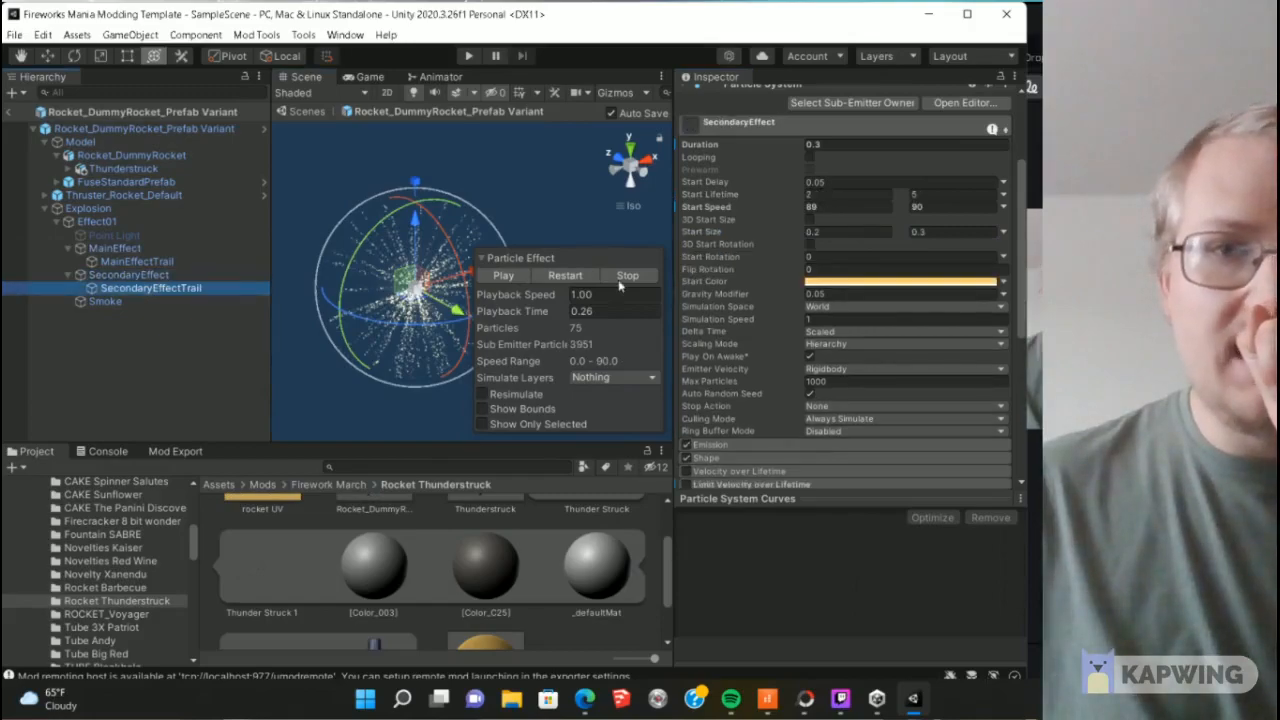
pyautogui.click(912, 195)
pyautogui.write('9')
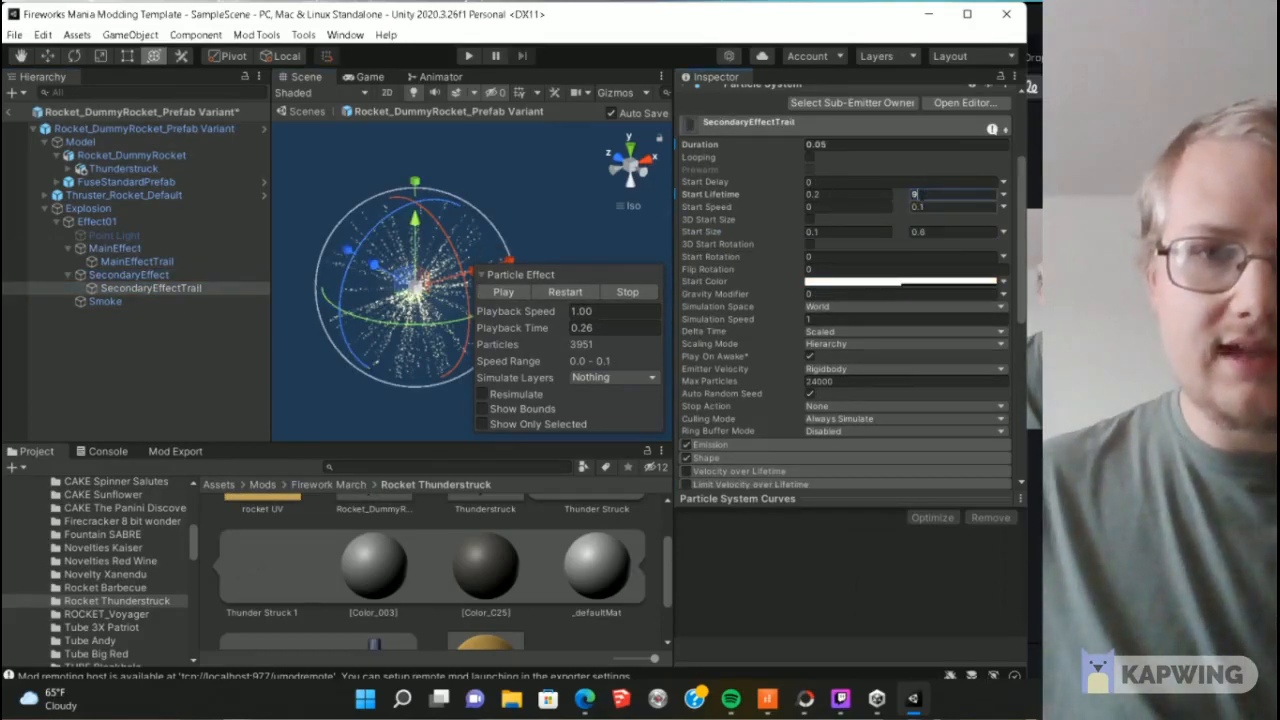
pyautogui.press('BackSpace')
pyautogui.write('2')
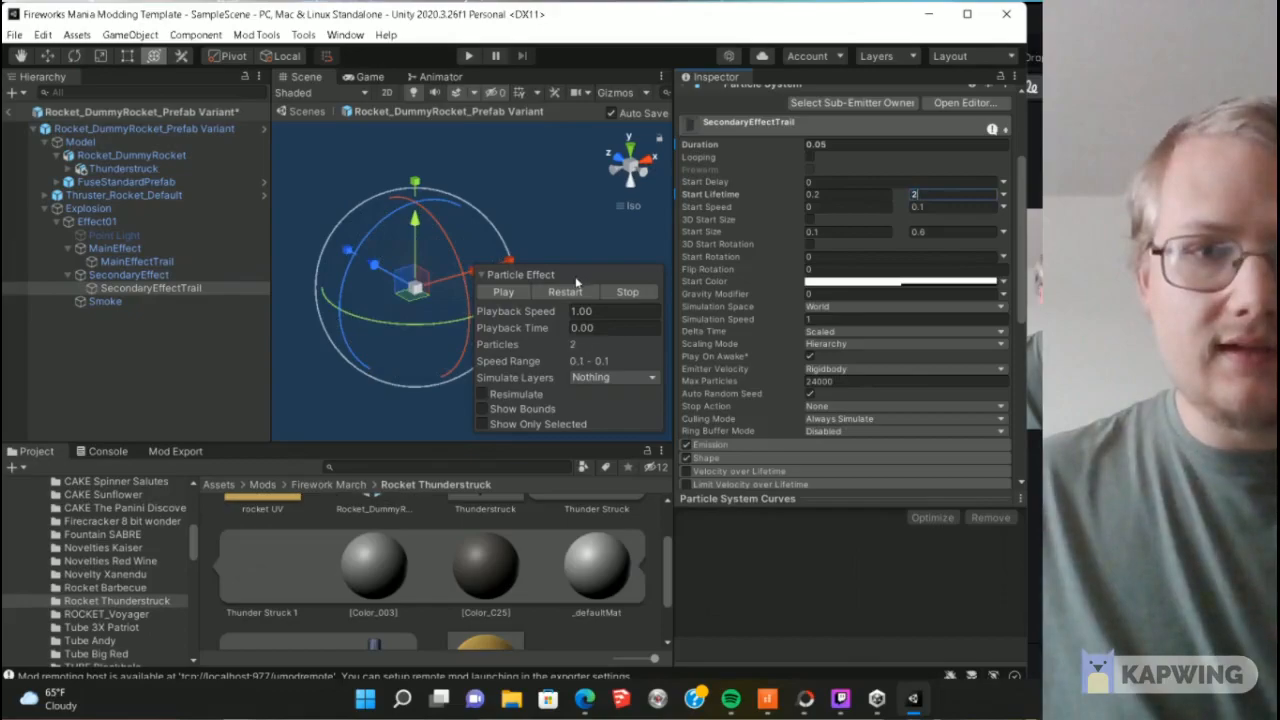
pyautogui.click(640, 292)
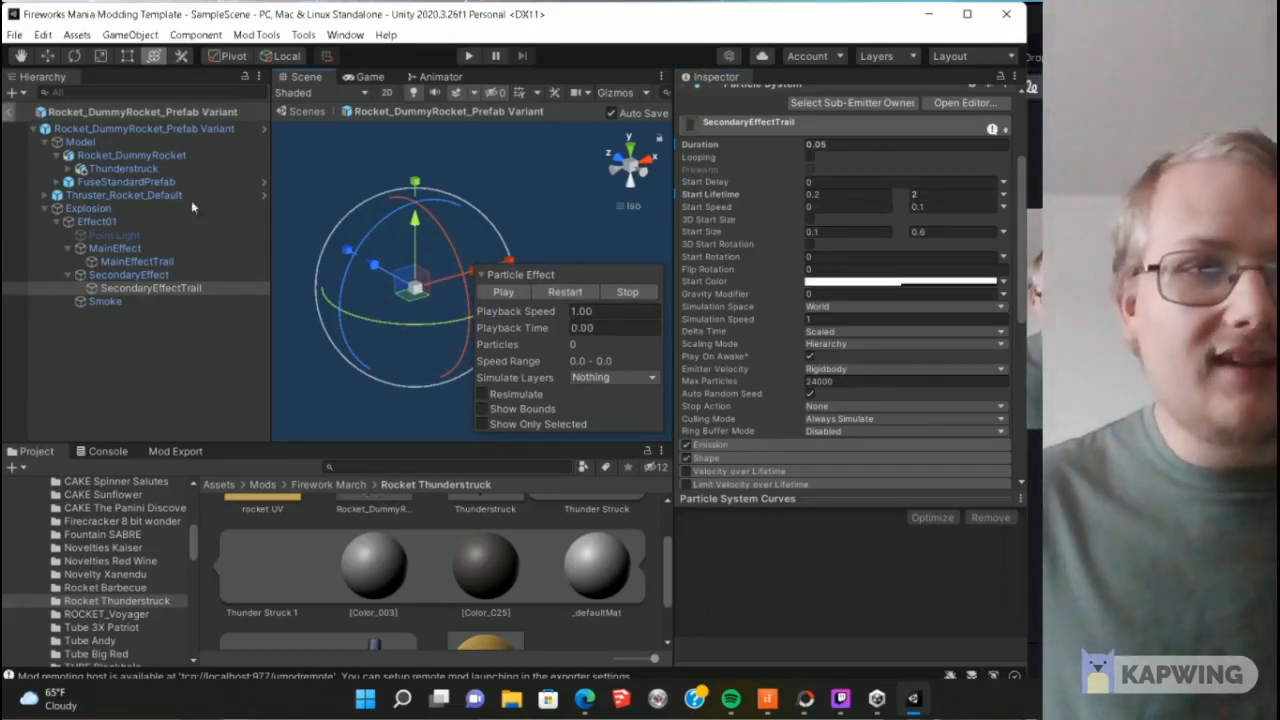
# Step: Create a Firework Entity Definition in the Rocket Thunderstruck folder and name it Thunderstruck DEF
pyautogui.scroll(2, 475, 557)
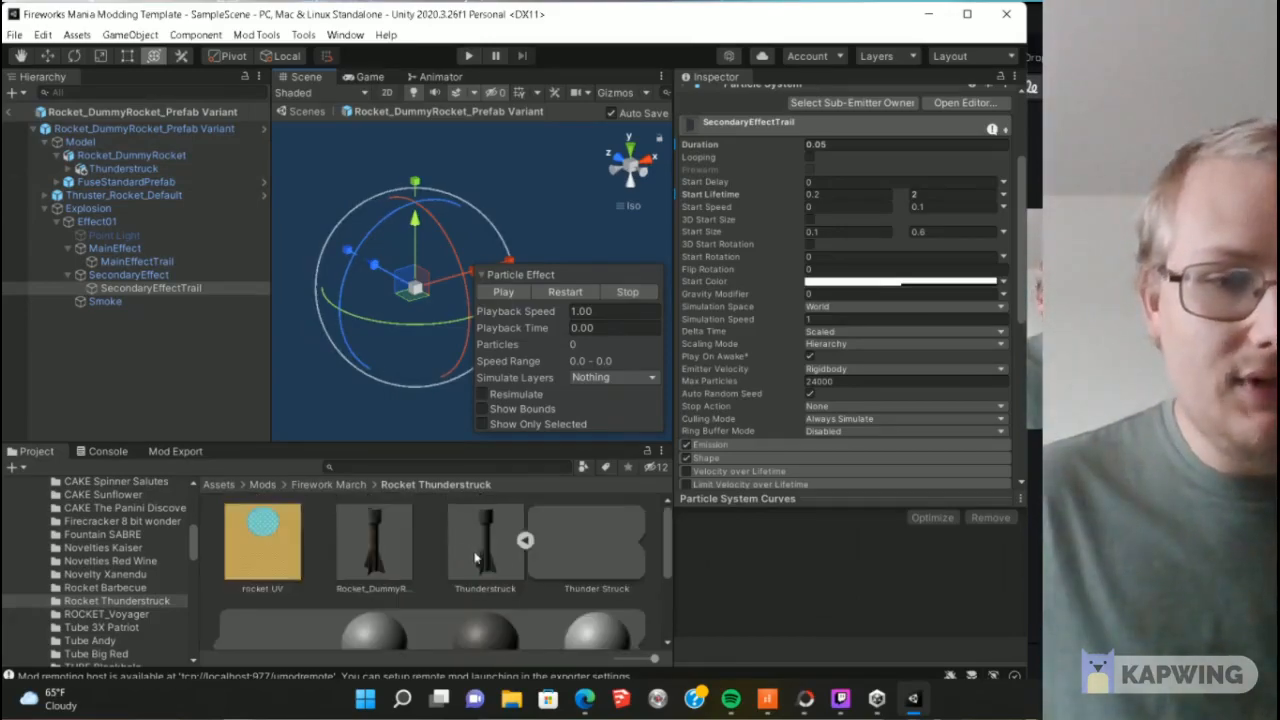
pyautogui.rightClick(590, 543)
pyautogui.moveTo(630, 101)
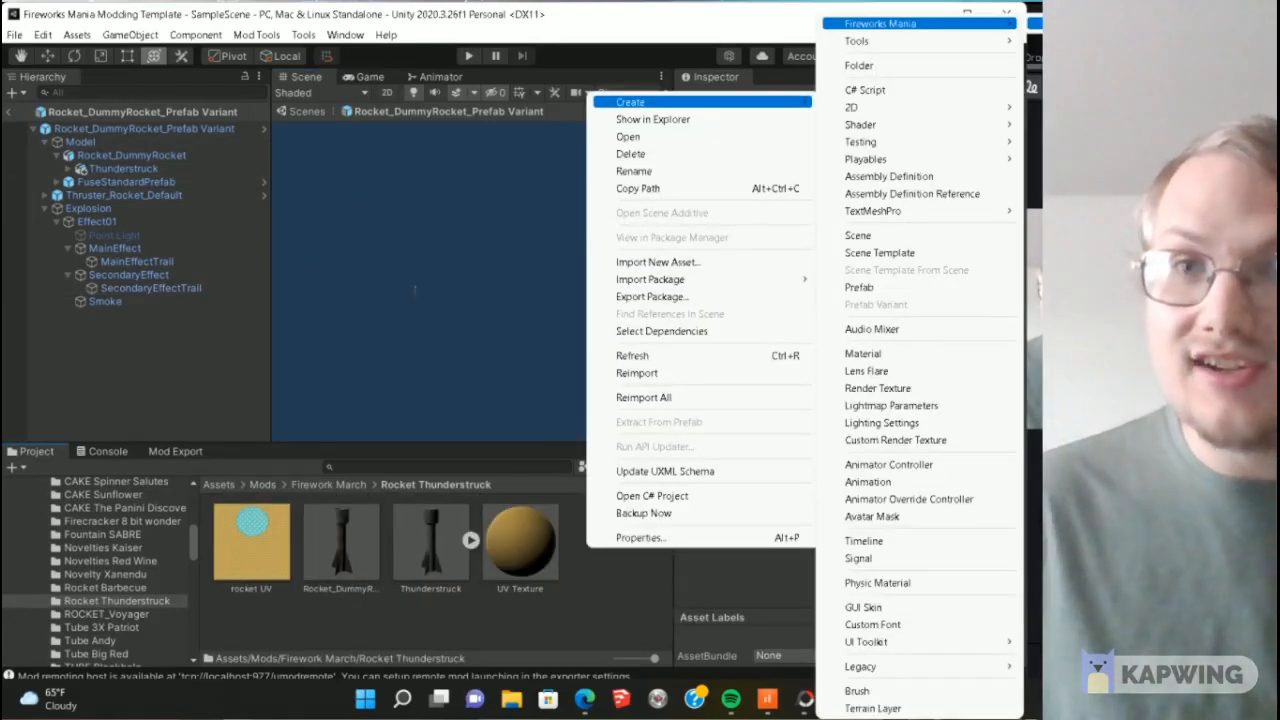
pyautogui.moveTo(900, 23)
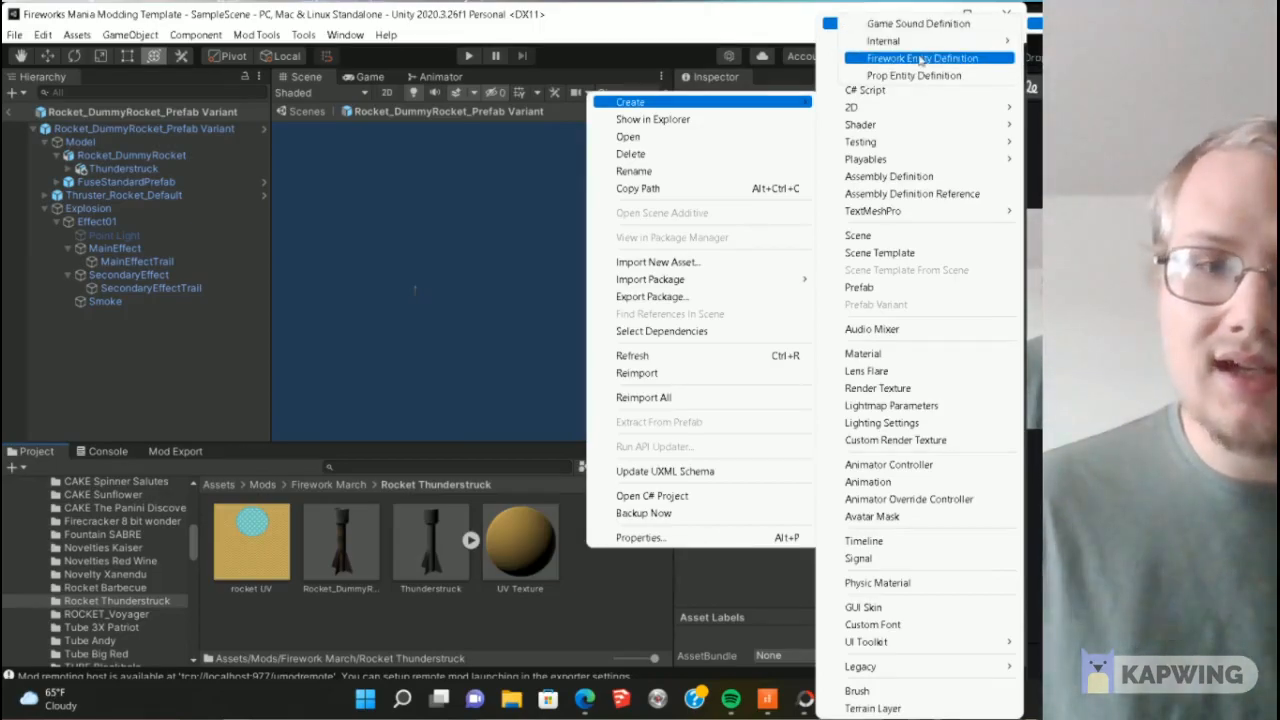
pyautogui.click(921, 58)
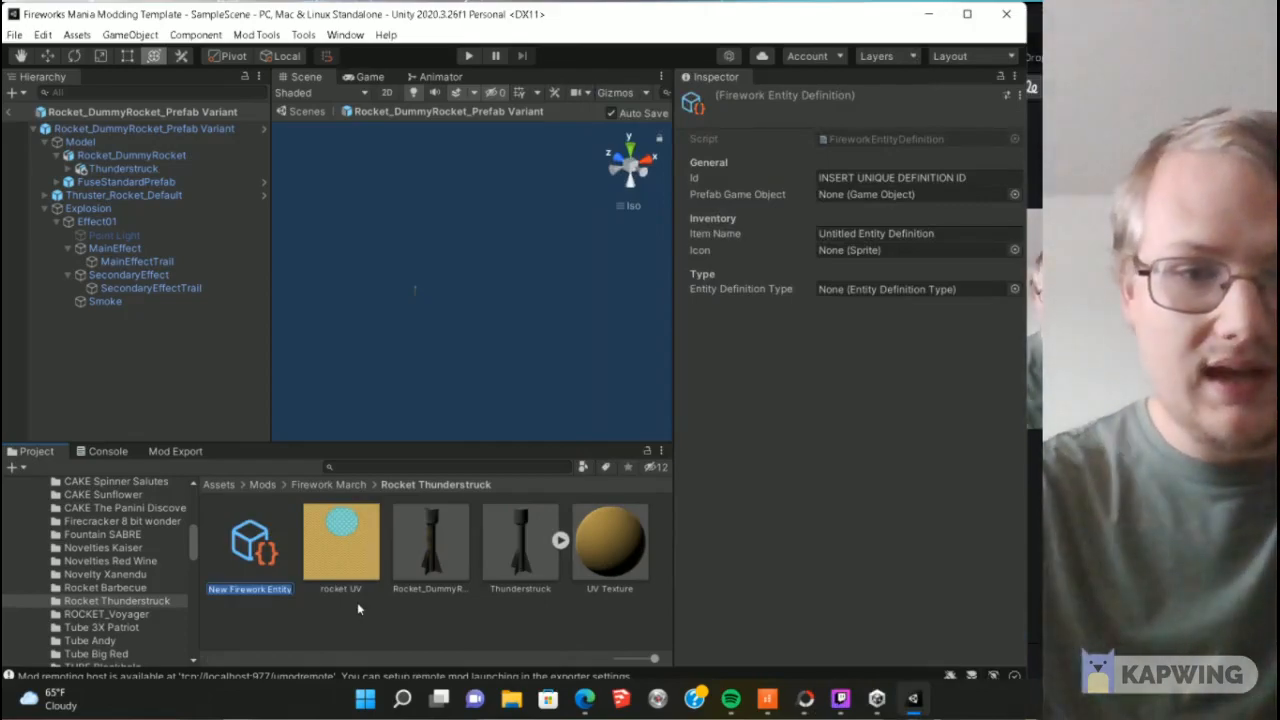
pyautogui.write('T')
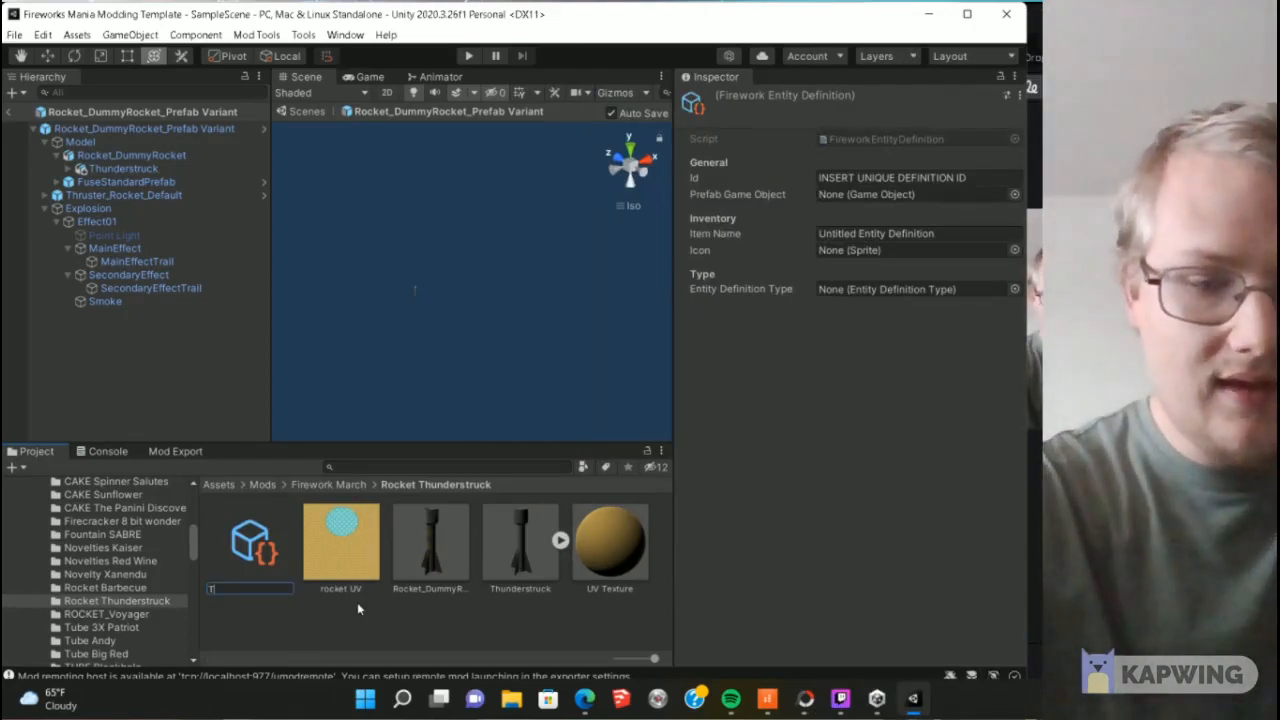
pyautogui.write('hunderstruck')
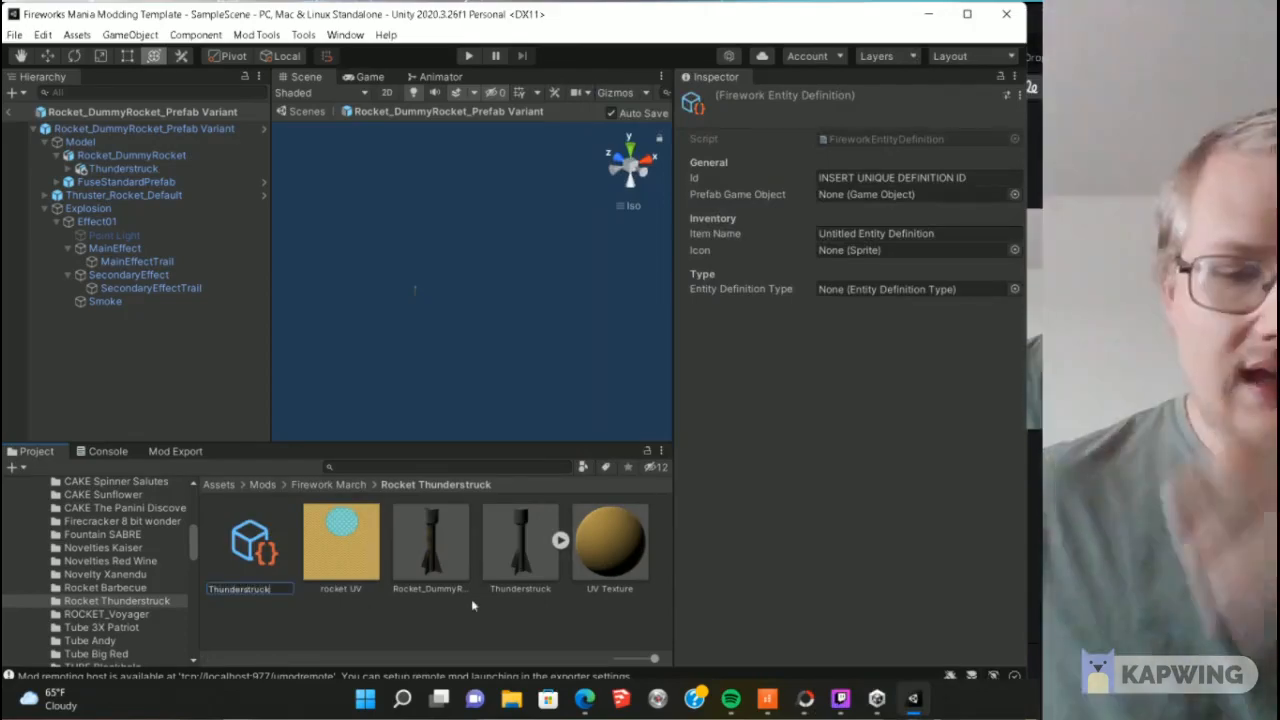
pyautogui.write(' DEF')
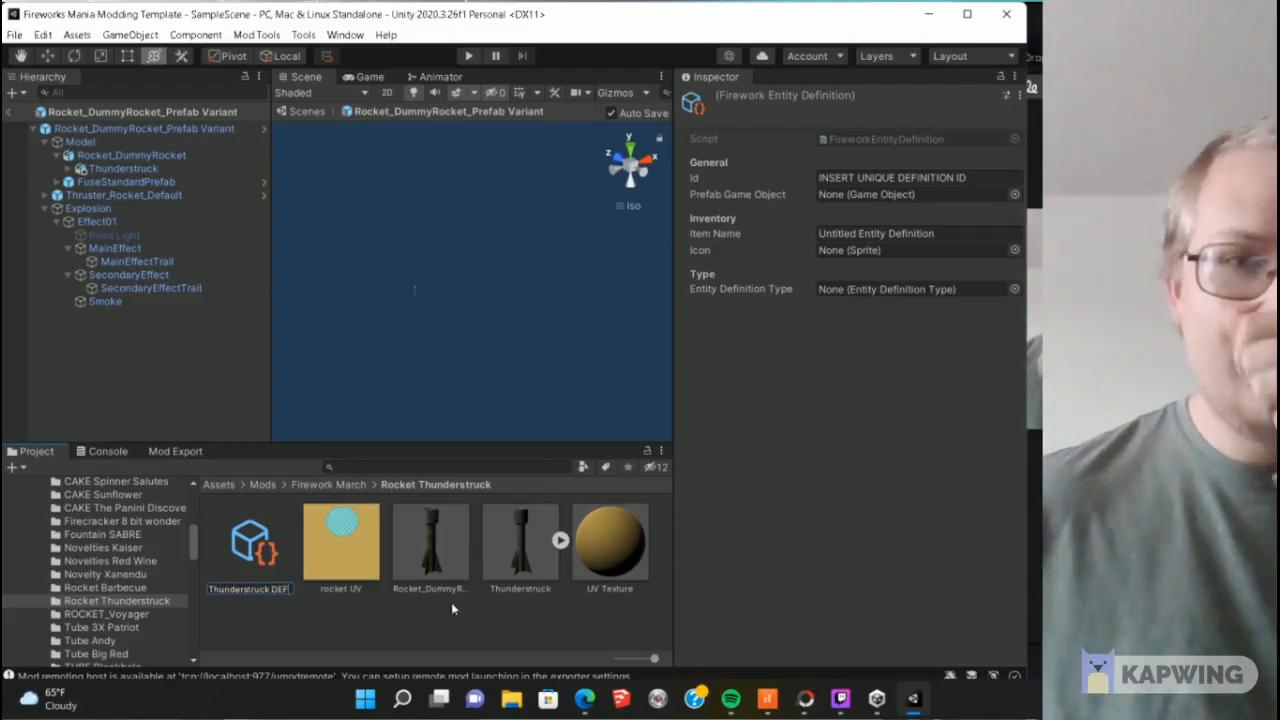
pyautogui.moveTo(270, 589); pyautogui.dragTo(195, 592)
# Step: Set the definition's Id to urname_Thunderstruck and assign Rocket_DummyRocket_Prefab Variant as its Prefab Game Object
pyautogui.click(970, 178)
pyautogui.write('urname_Thunderstruck')
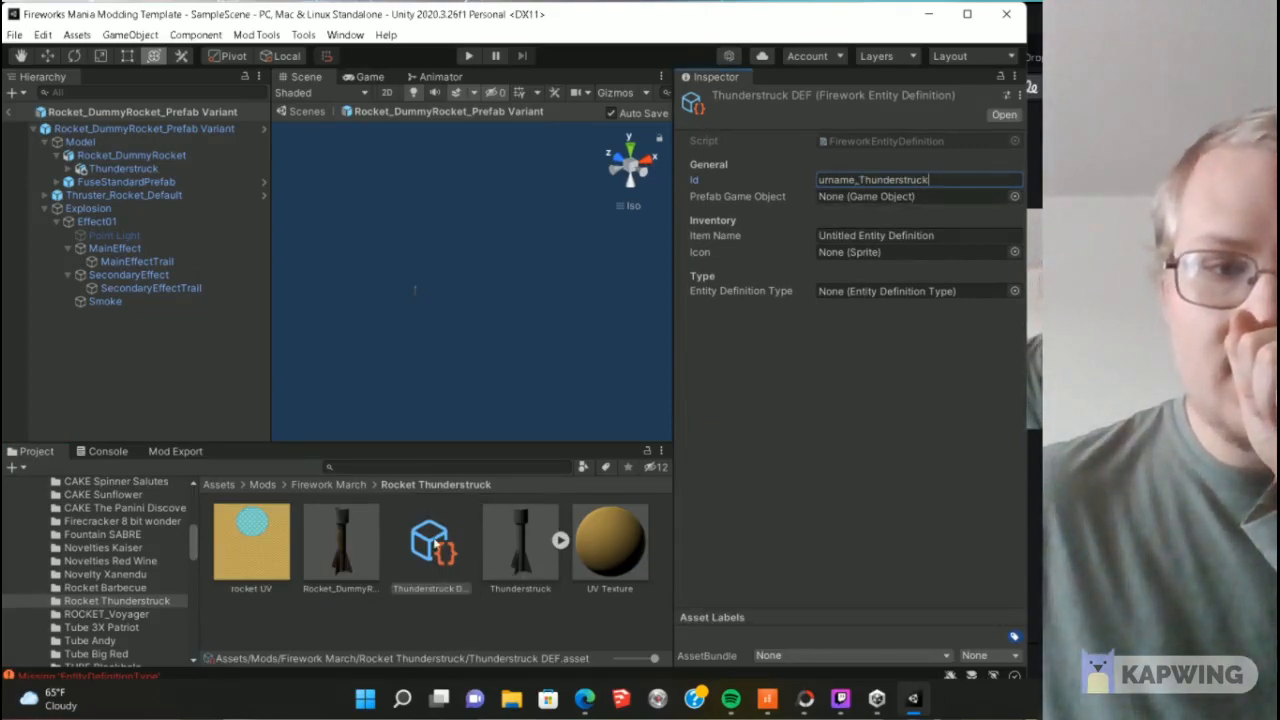
pyautogui.moveTo(436, 543); pyautogui.dragTo(910, 196)
# Step: Set the definition's Item Name to Thunderstruck and its Entity Definition Type to Fireworks_Rocket
pyautogui.press('Tab')
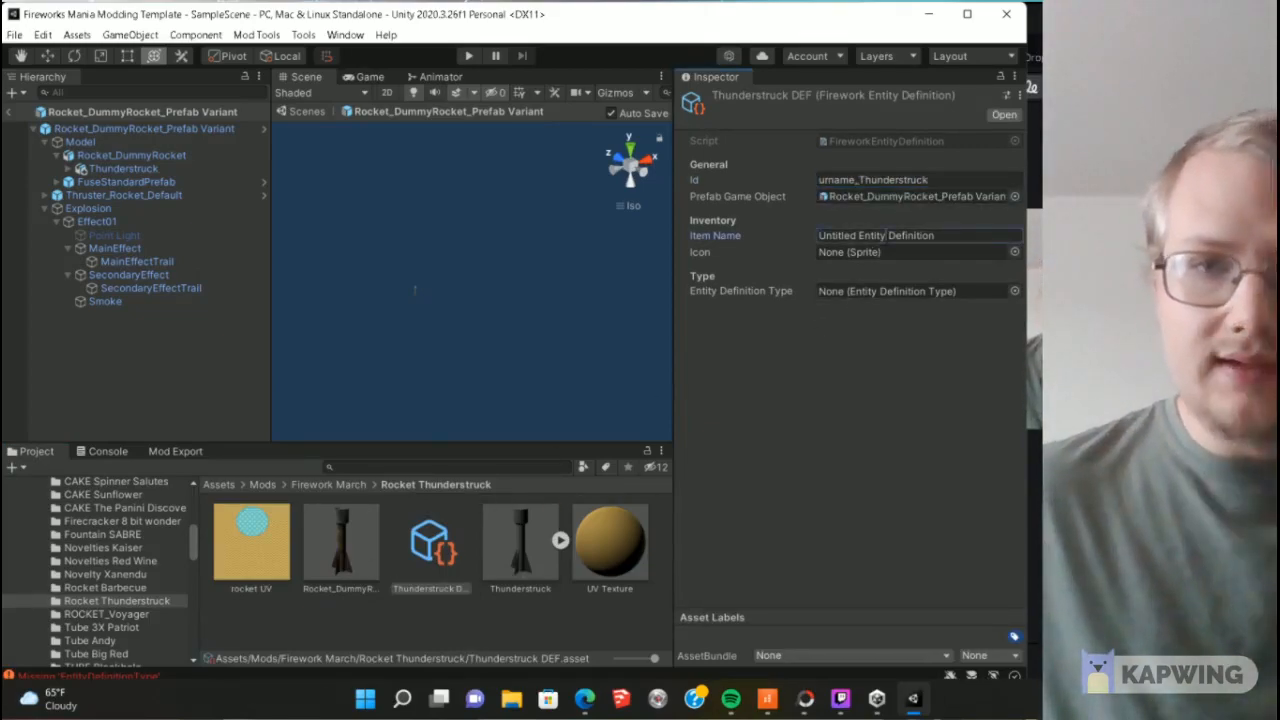
pyautogui.write('Thunderstruck')
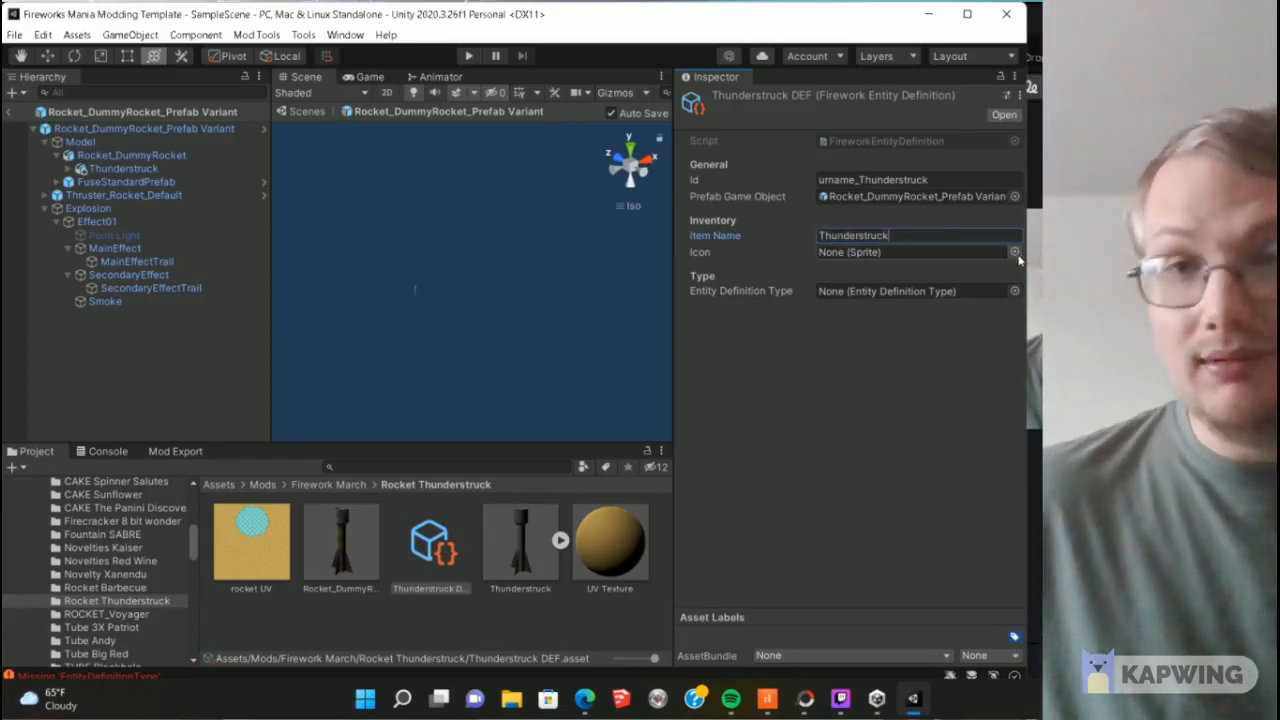
pyautogui.click(1015, 291)
pyautogui.doubleClick(925, 230)
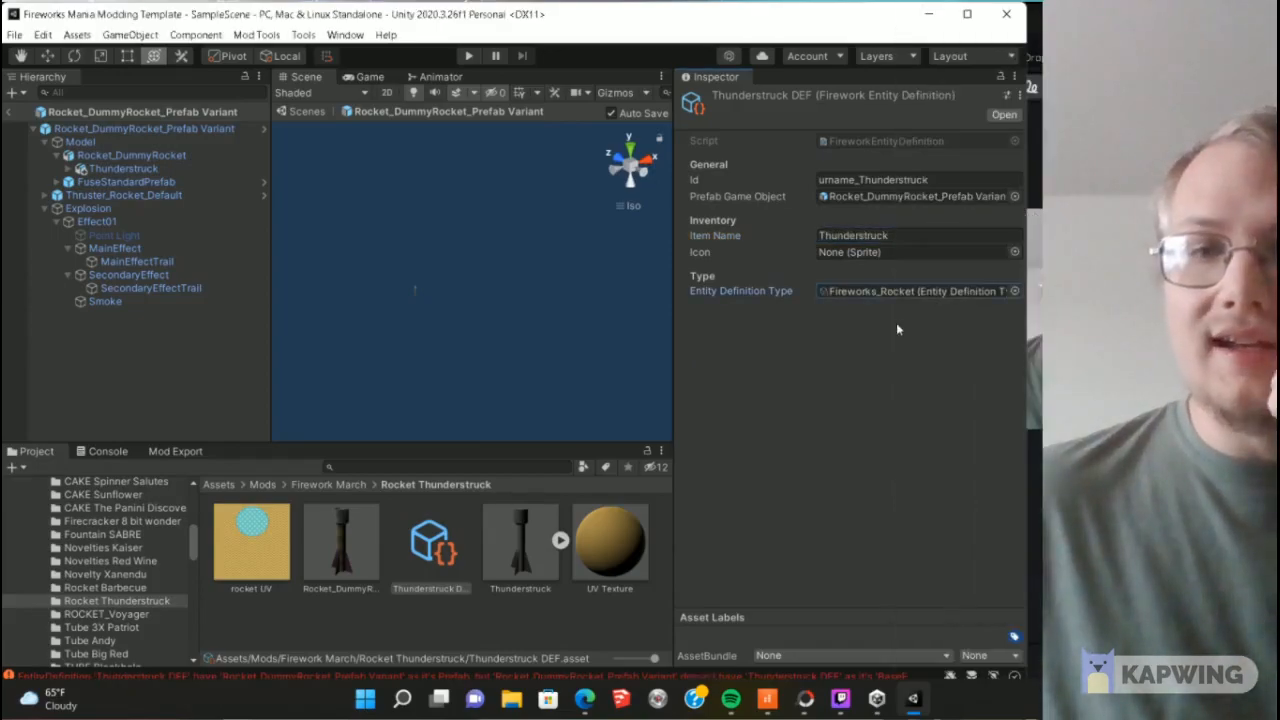
# Step: Rename the rocket prefab variant as Thunderstruck and assign Thunderstruck DEF as the Entity Definition of its RocketBehavior
pyautogui.click(341, 550)
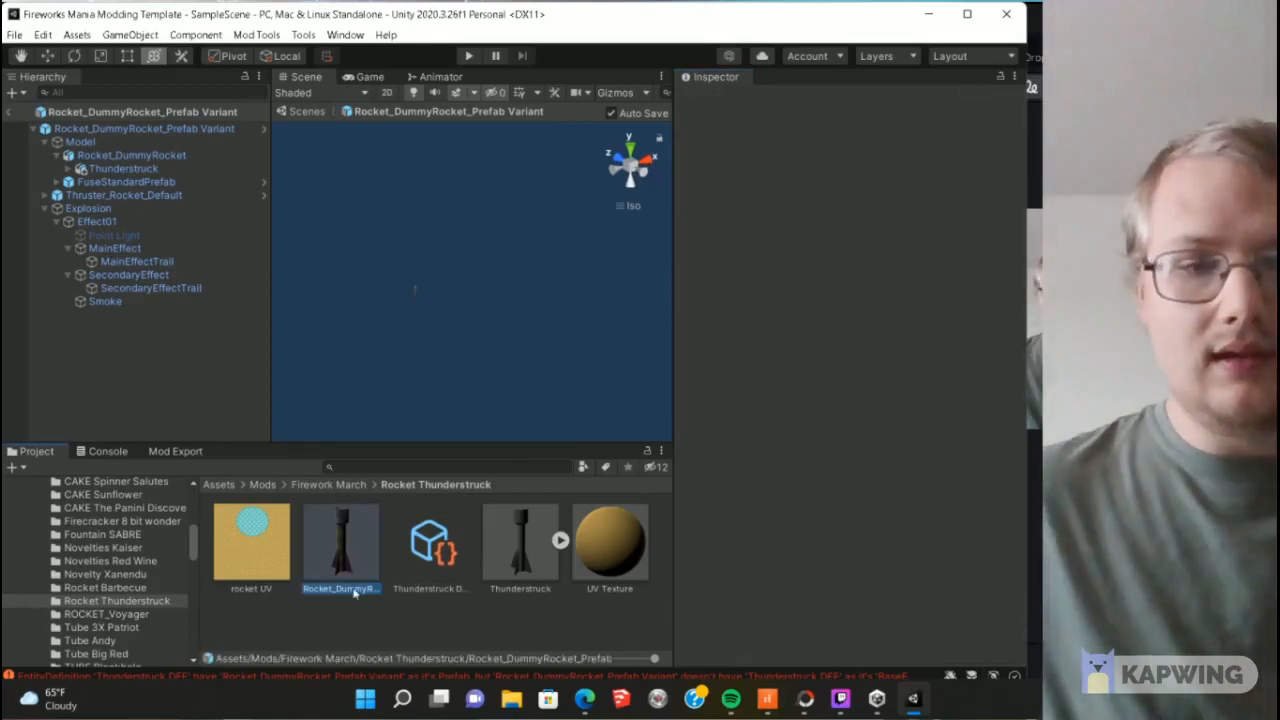
pyautogui.click(355, 593)
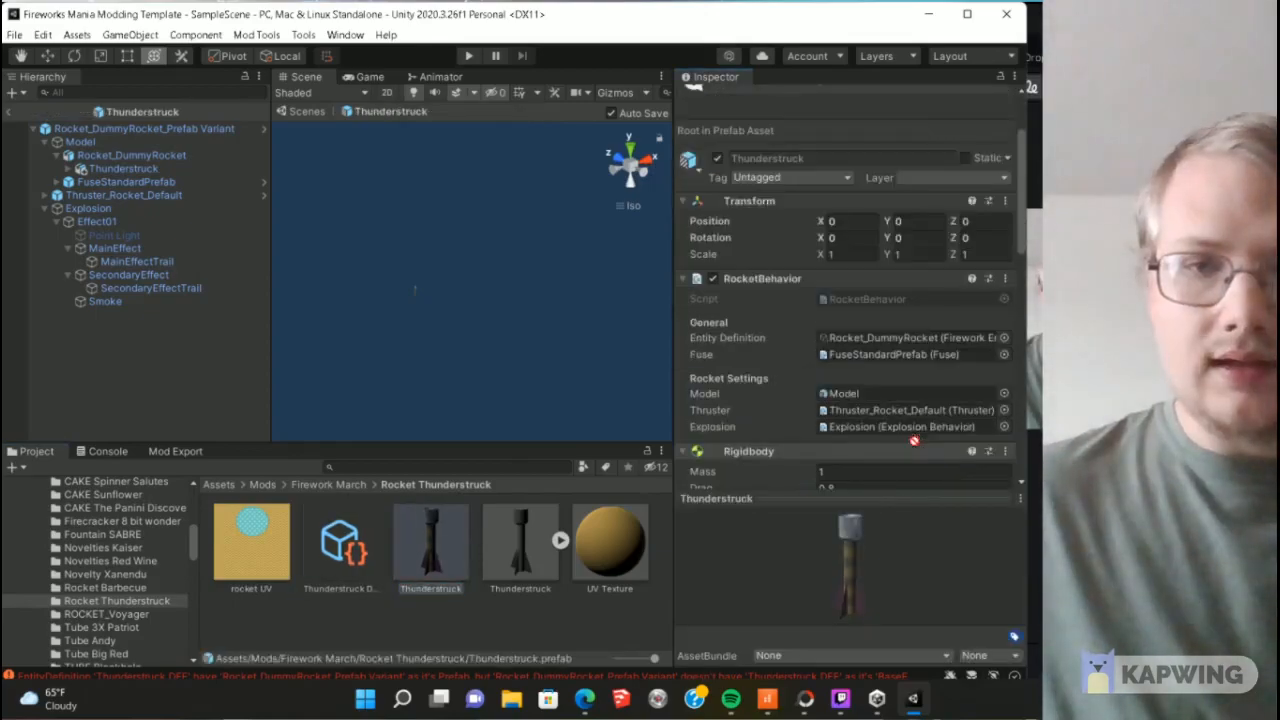
pyautogui.moveTo(914, 438); pyautogui.dragTo(904, 340)
pyautogui.scroll(-10, 901, 356)
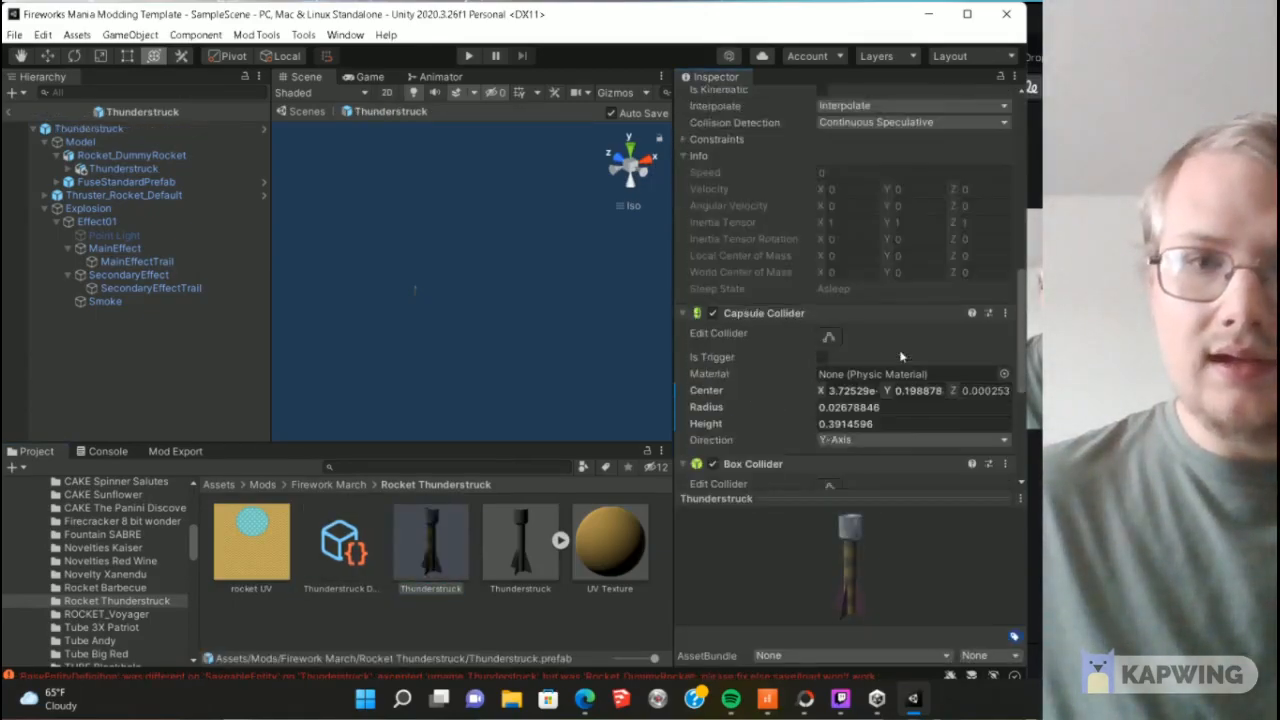
# Step: Assign Thunderstruck DEF as the Entity Definition of the rocket prefab's SaveableEntity and check the logged errors
pyautogui.moveTo(345, 548); pyautogui.dragTo(916, 425)
pyautogui.click(8, 677)
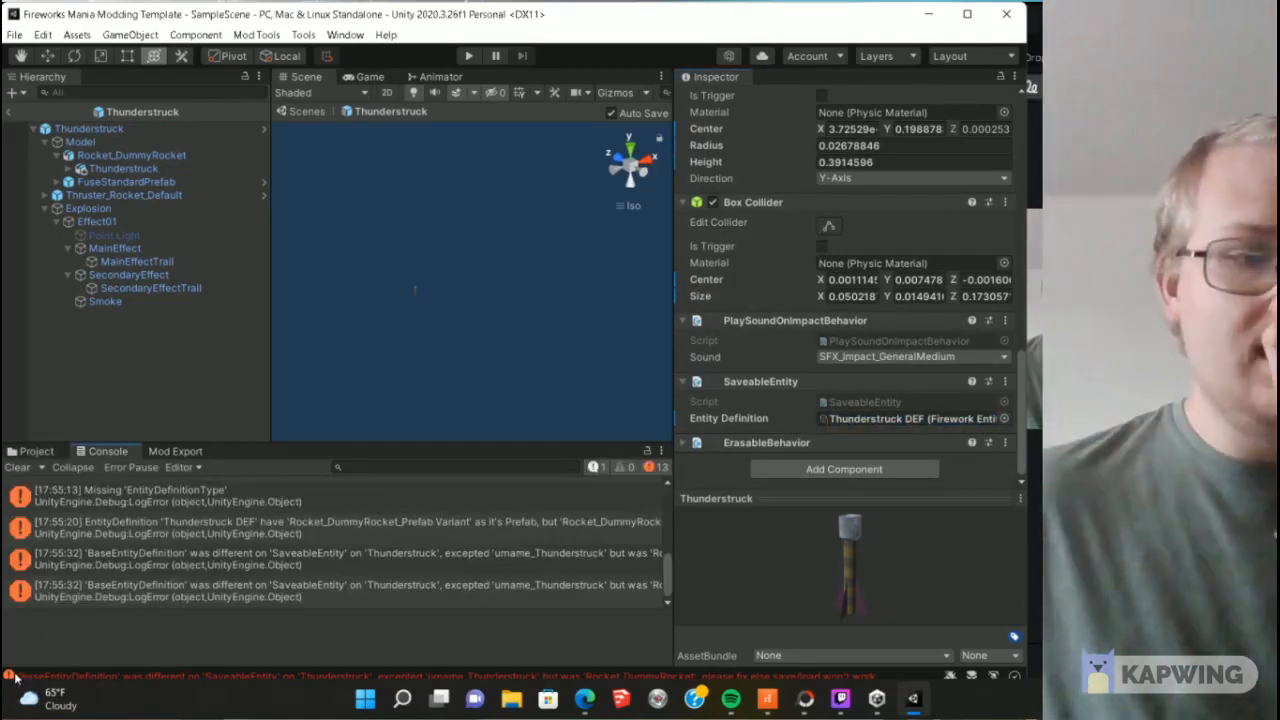
pyautogui.click(30, 451)
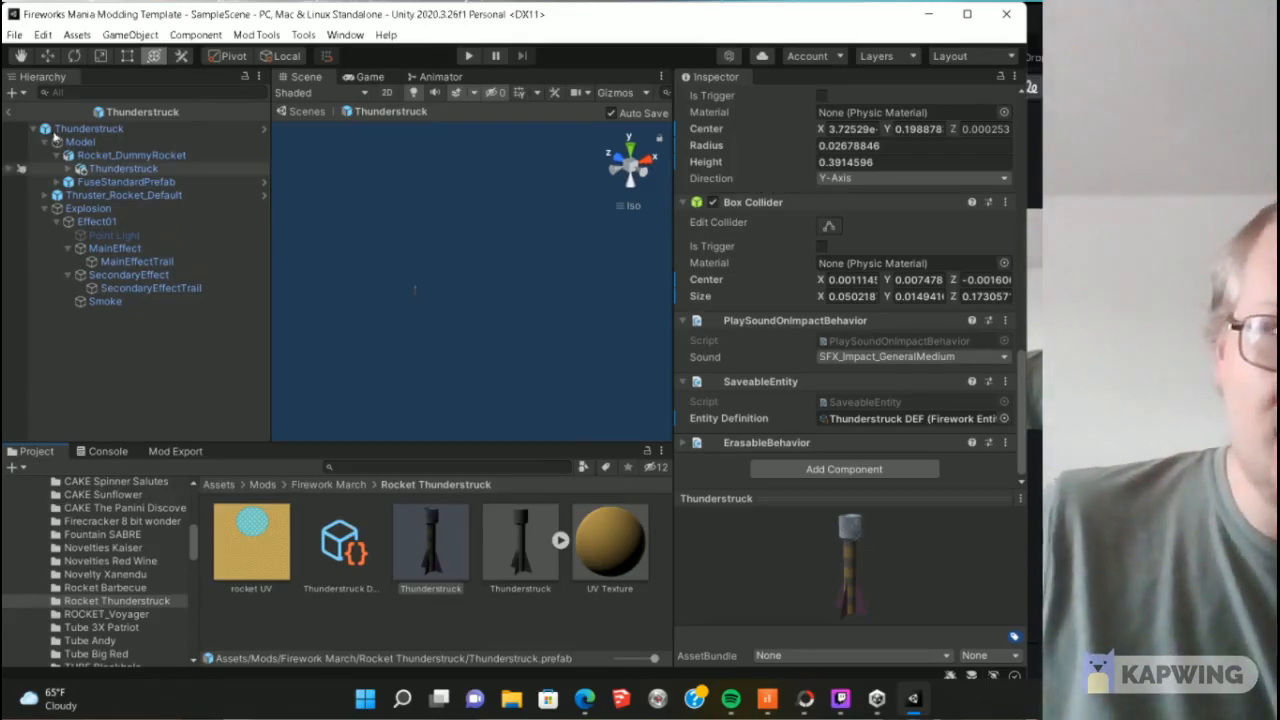
# Step: Set the Explosion Sound of the Explosion object's ExplosionBehavior to Exp_Propane tank_Os
pyautogui.click(100, 208)
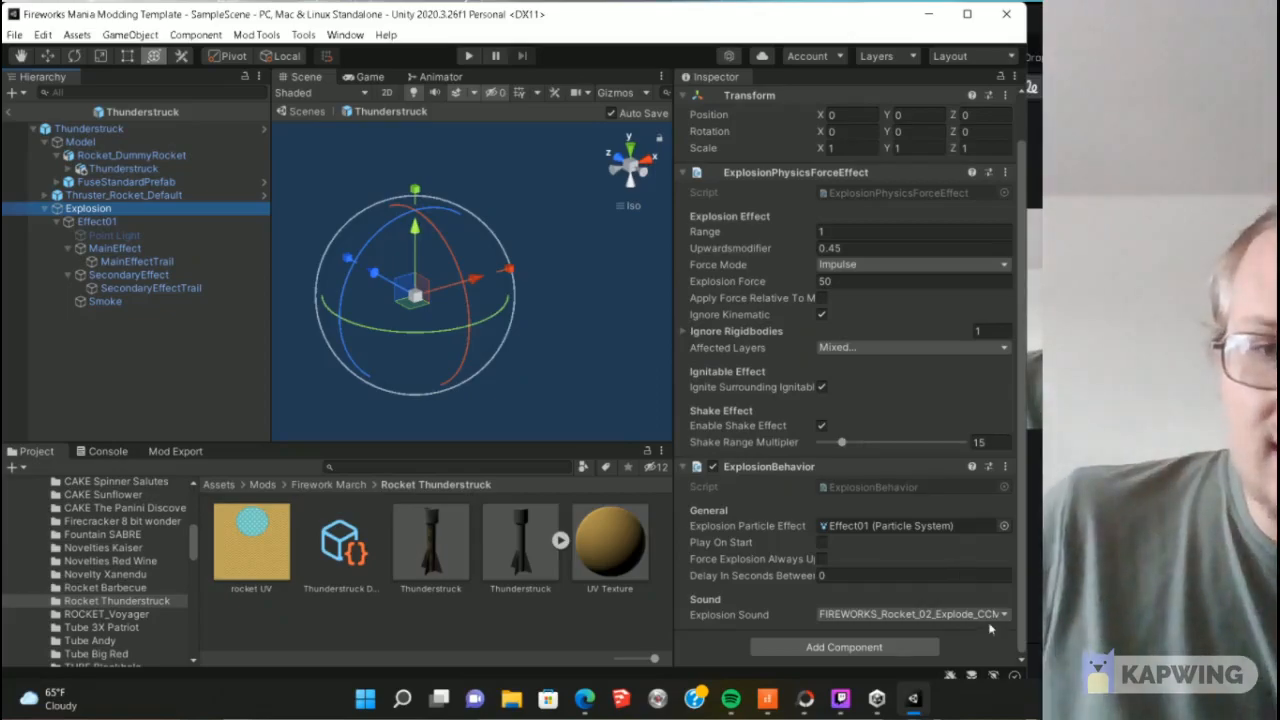
pyautogui.click(1005, 618)
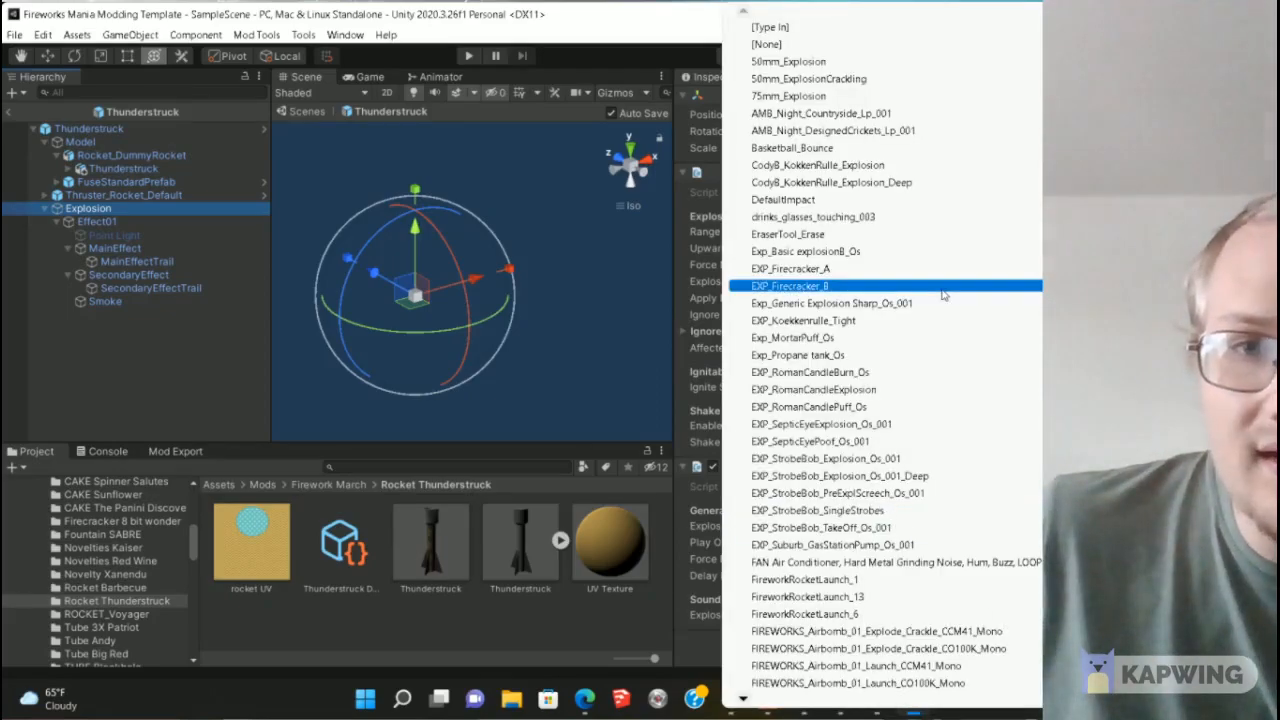
pyautogui.moveTo(743, 700)
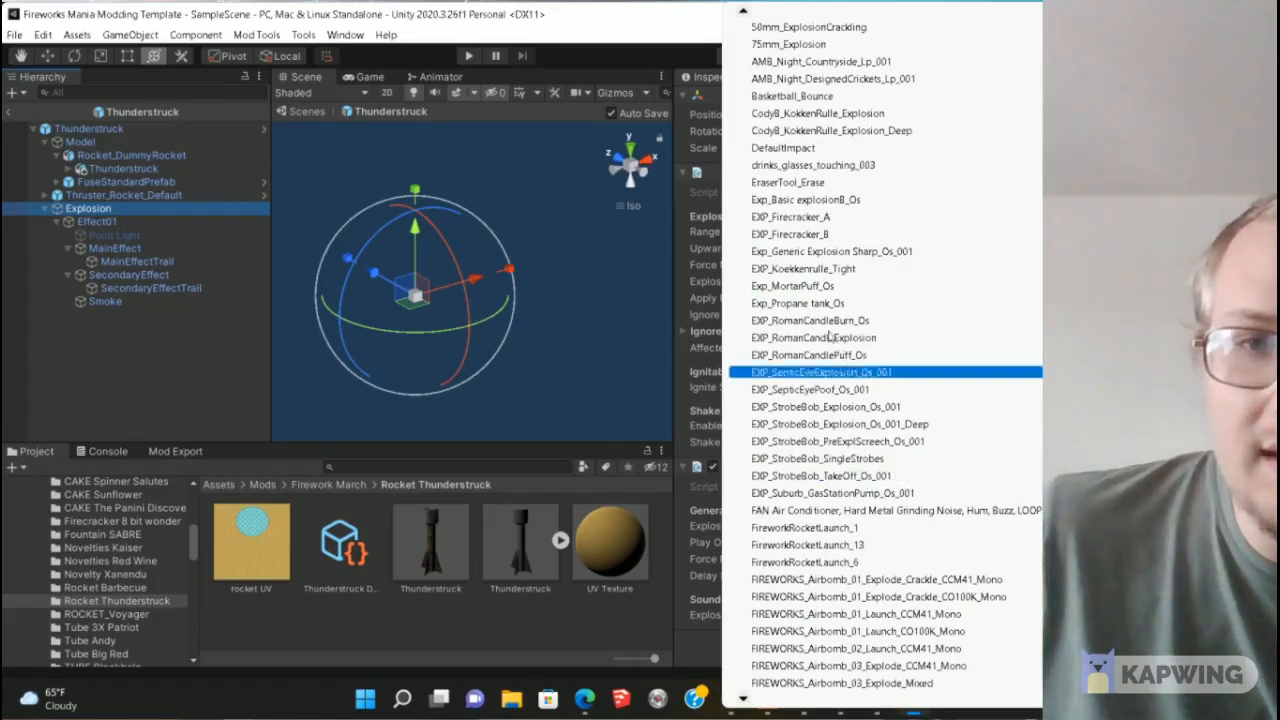
pyautogui.click(812, 303)
pyautogui.moveTo(815, 302)
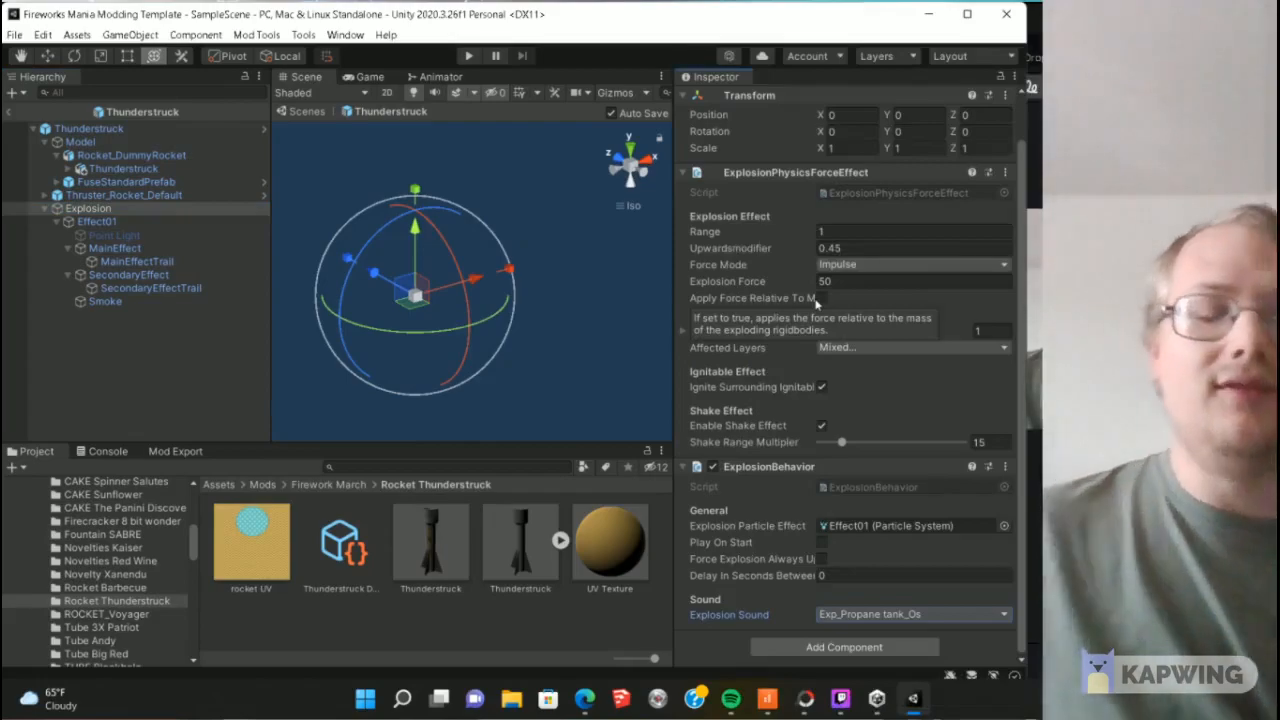